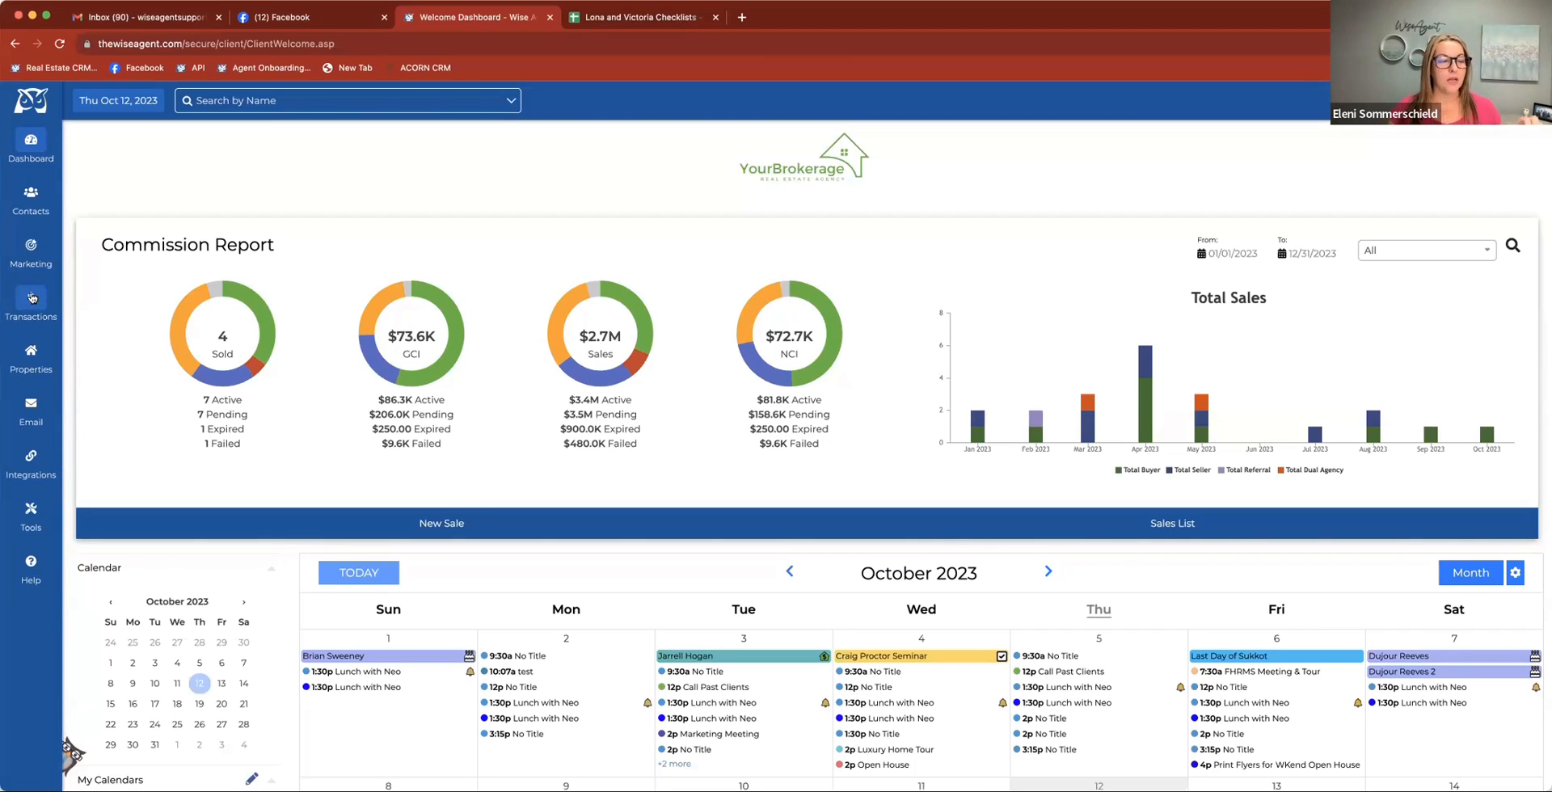
# Open the Buyer Demo checklist template for editing and go through its dates, form fields and contacts to the tasks section
pyautogui.click(32, 294)
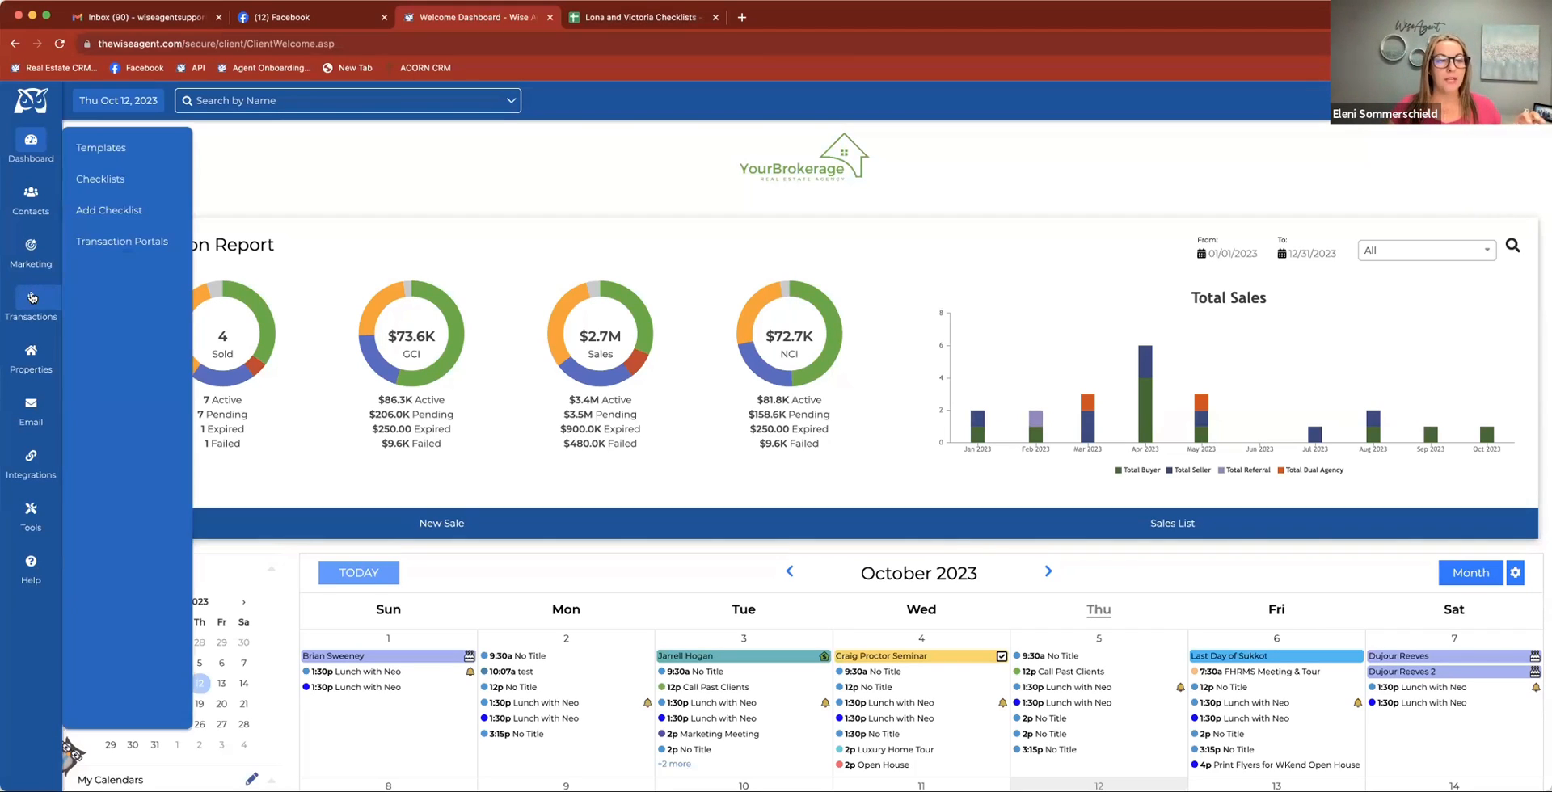
pyautogui.click(134, 148)
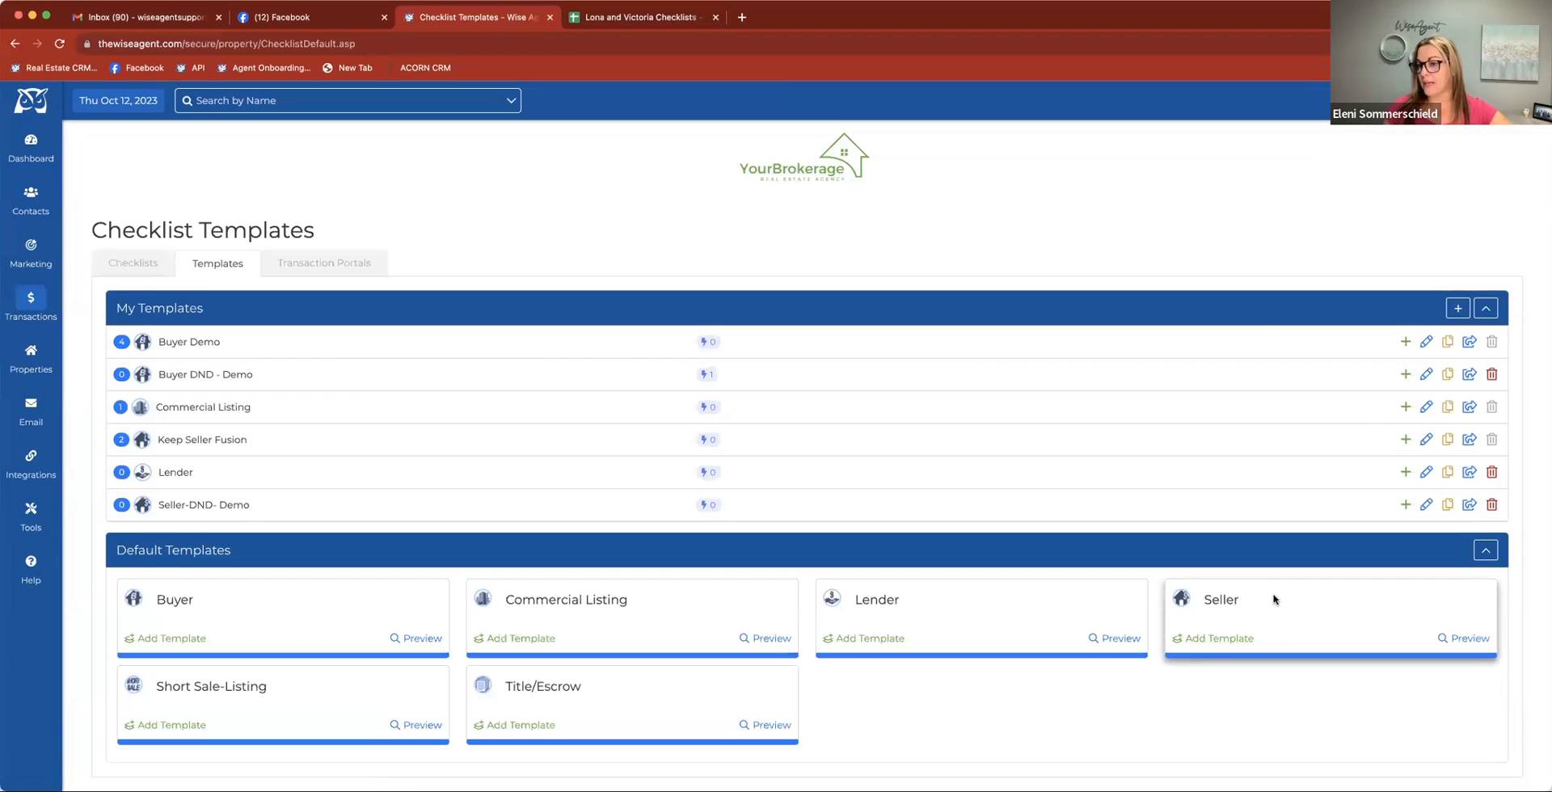
pyautogui.click(1427, 343)
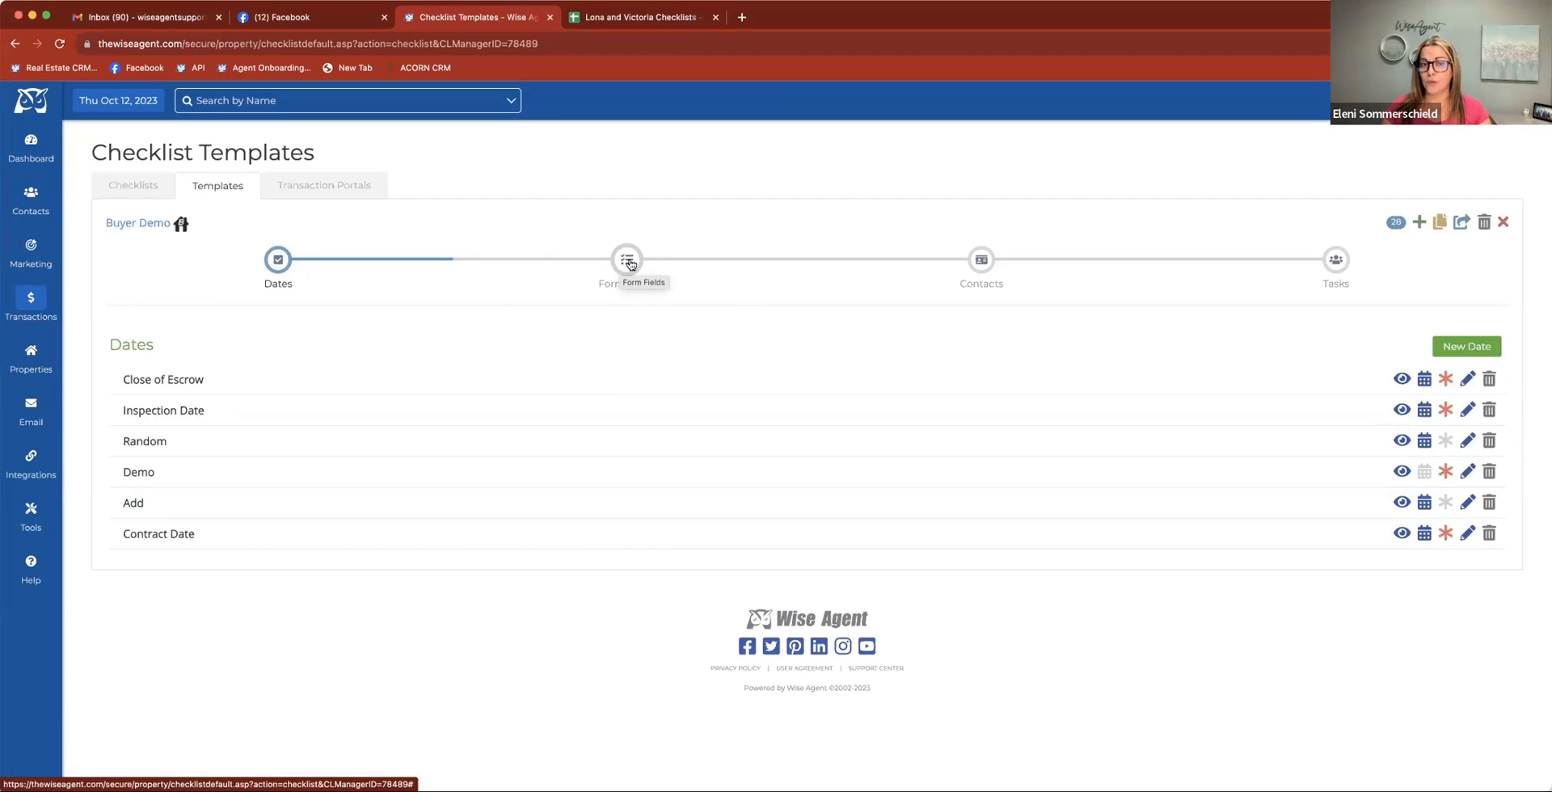
pyautogui.click(629, 262)
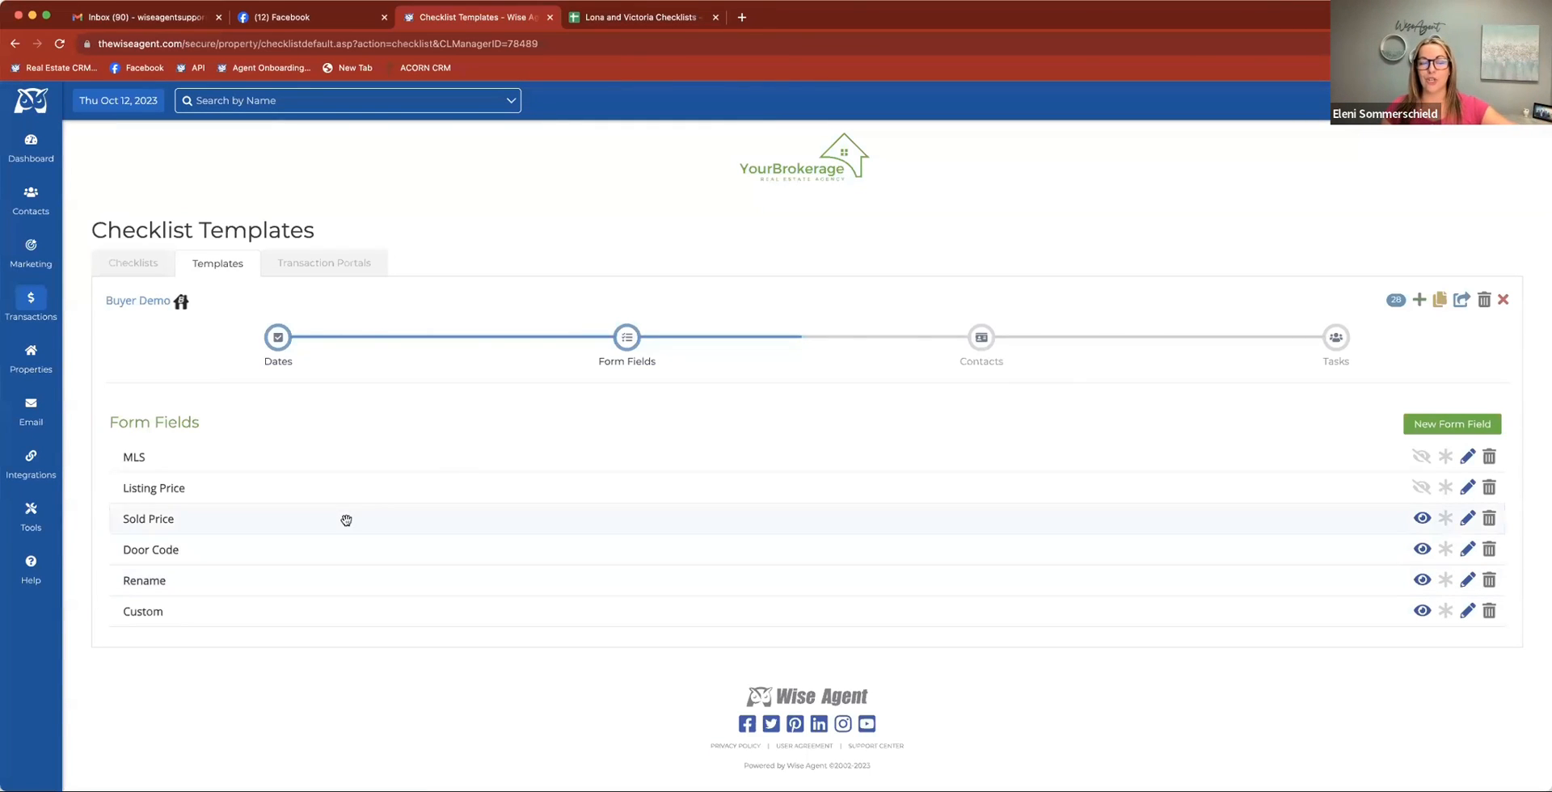
pyautogui.click(979, 348)
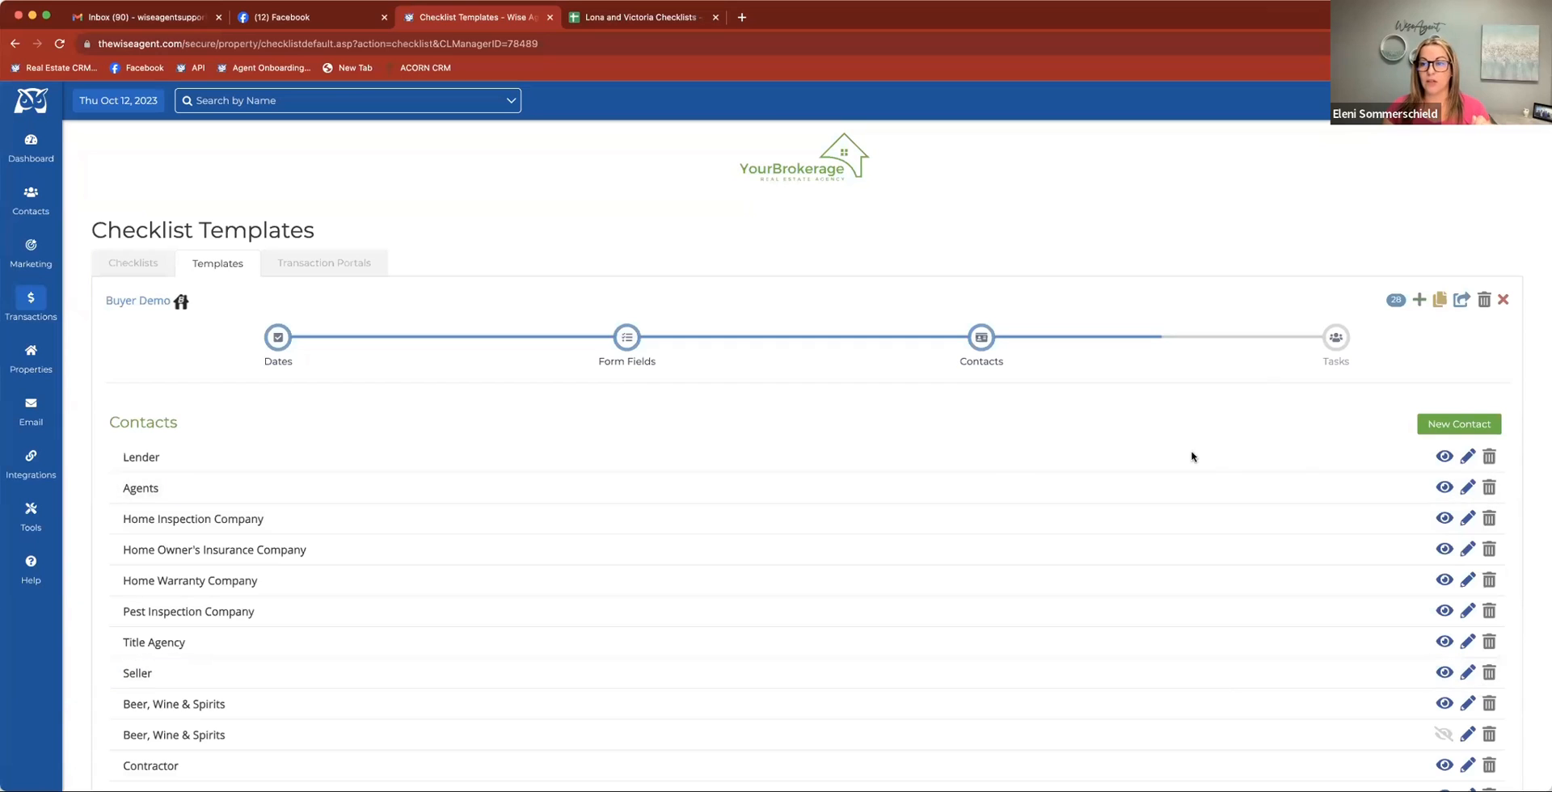
pyautogui.click(1335, 338)
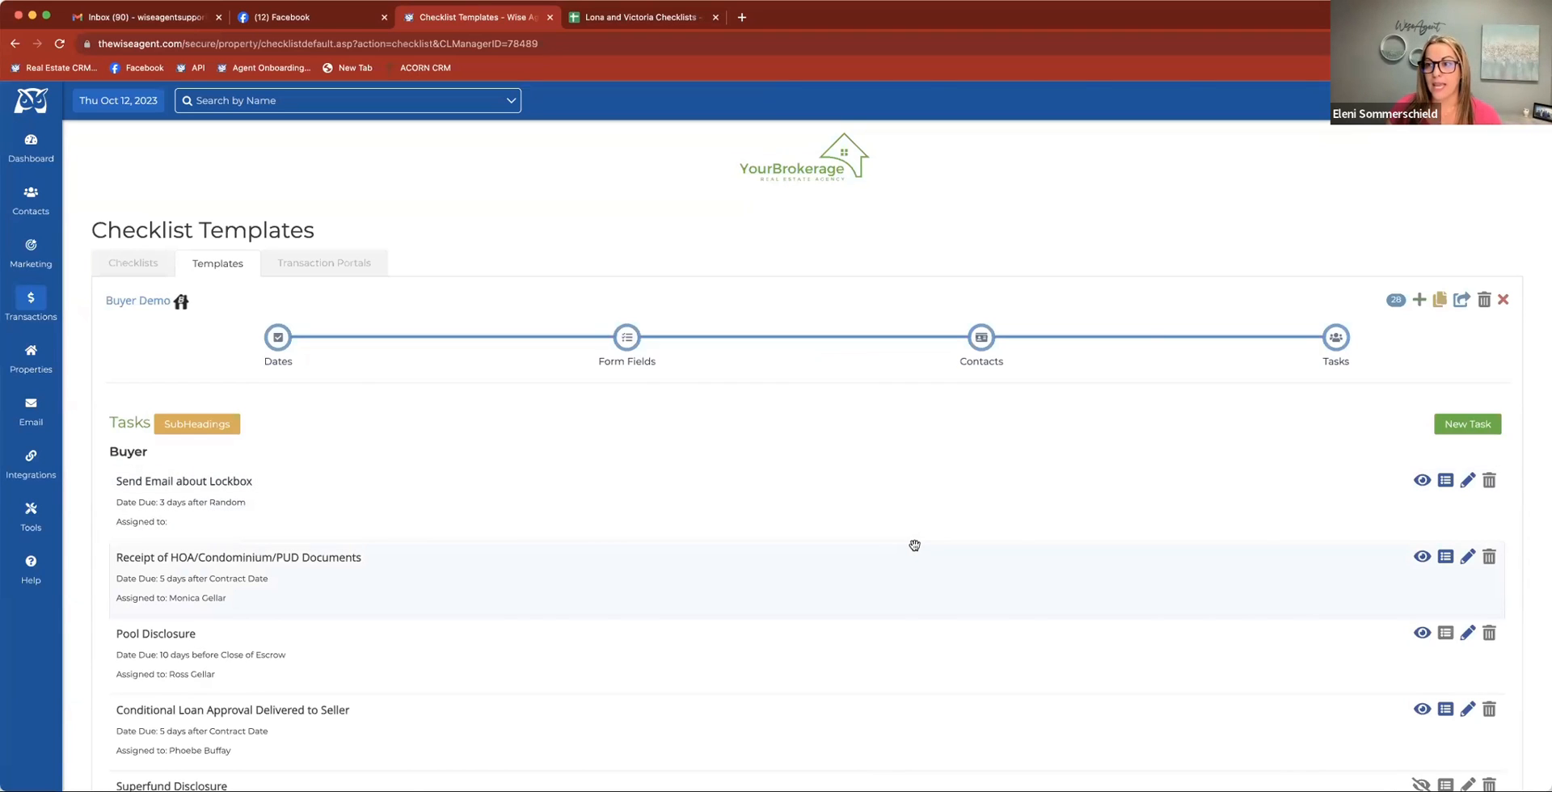
# Start a new template task described as "Obtain Financing or Proof of Funds", copying the text from the Buyer Checklist spreadsheet without "(lender?)"
pyautogui.click(675, 20)
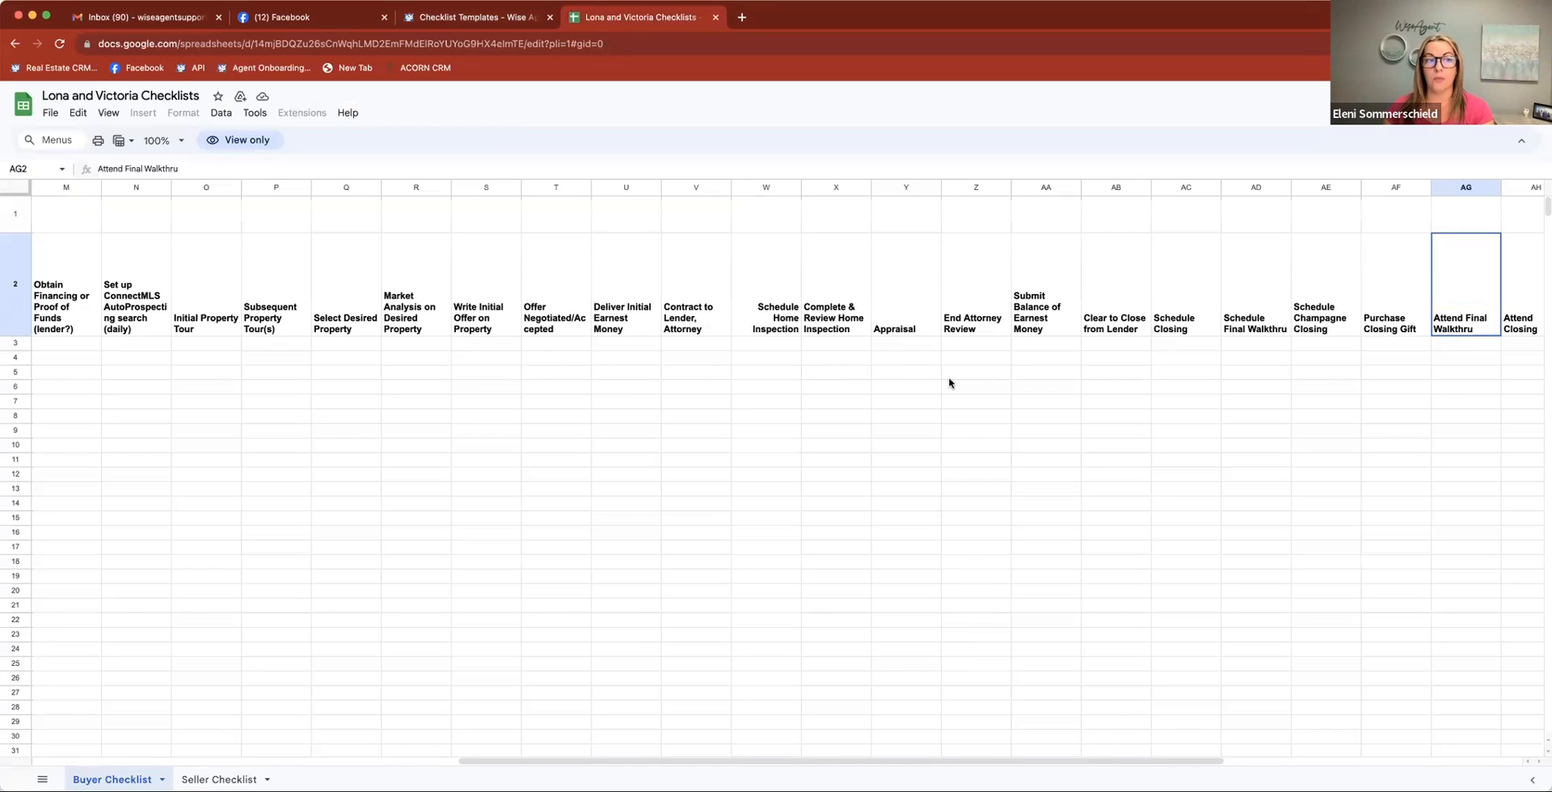
pyautogui.click(61, 333)
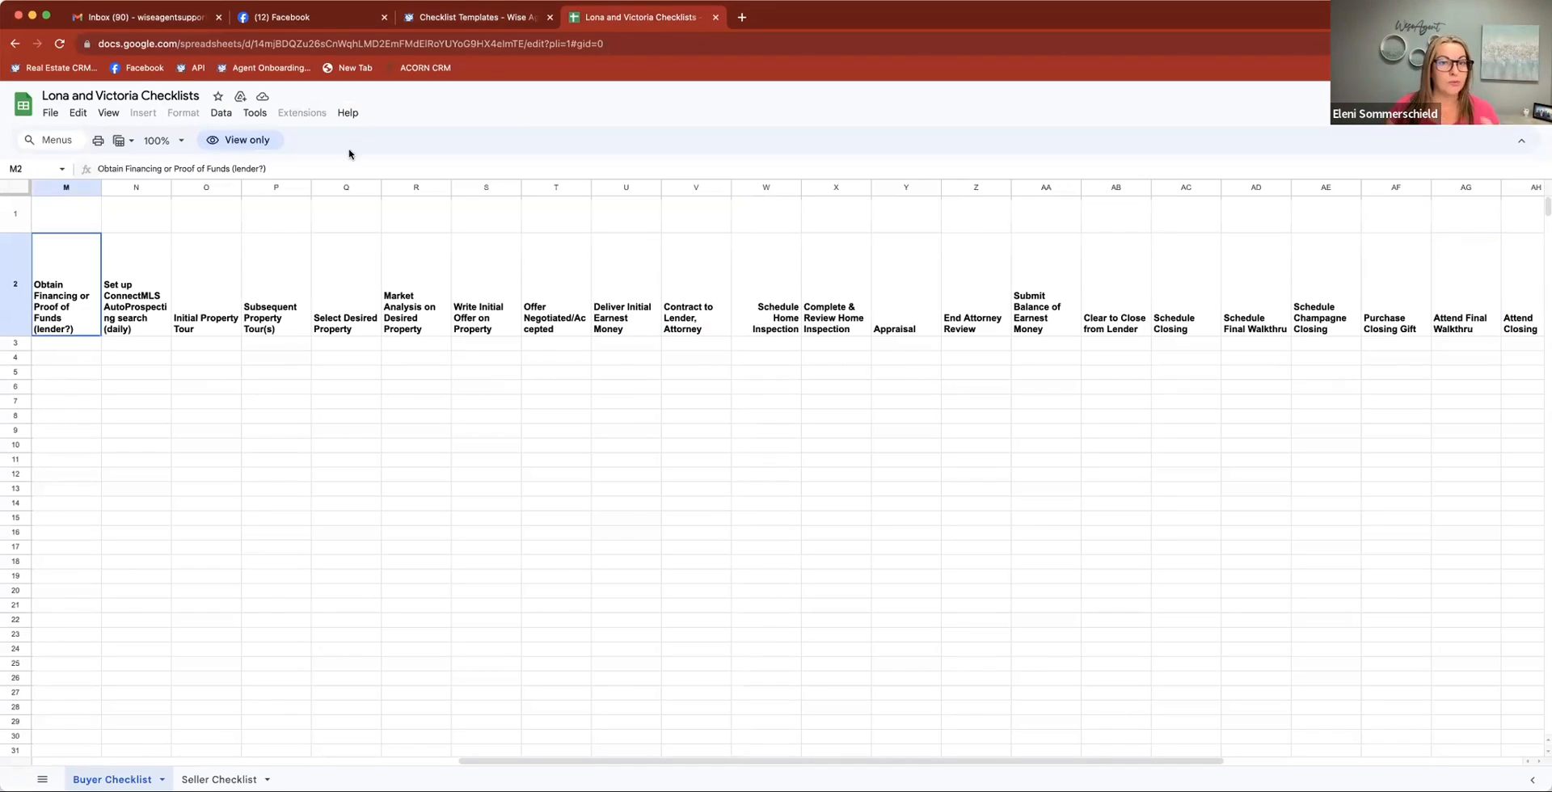
pyautogui.click(465, 18)
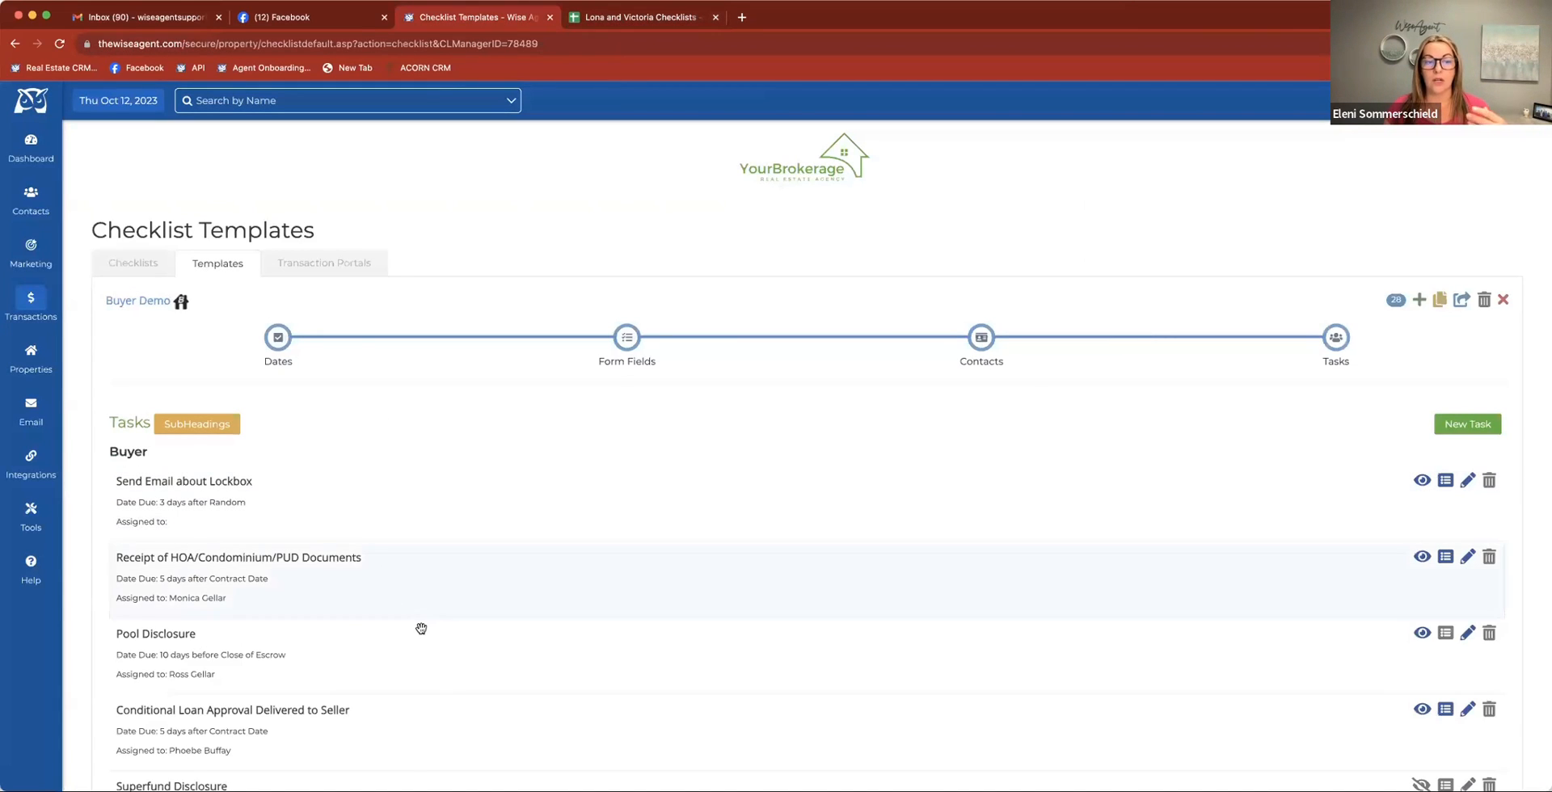
pyautogui.click(1467, 424)
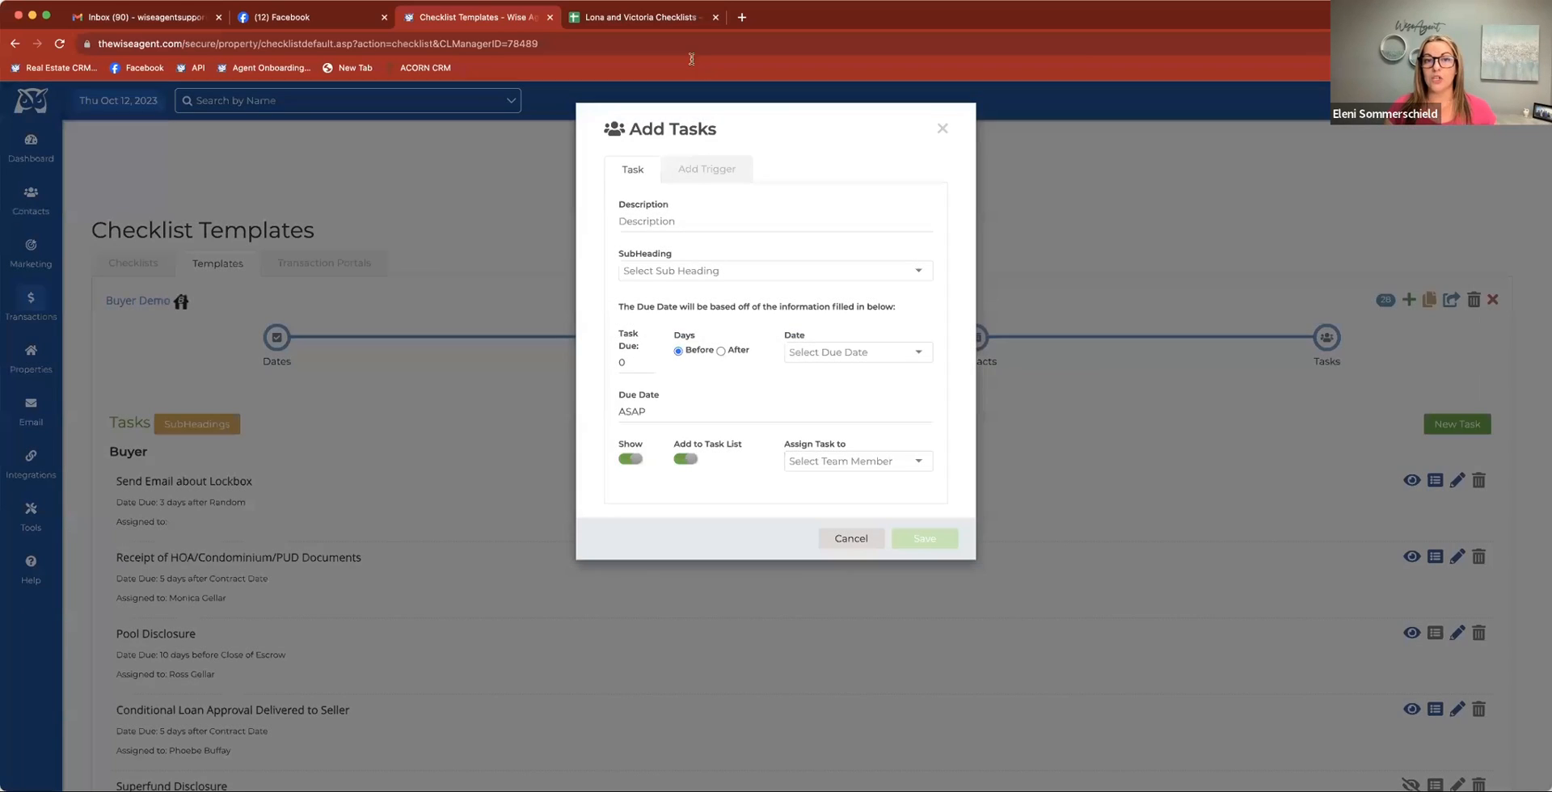
pyautogui.click(663, 18)
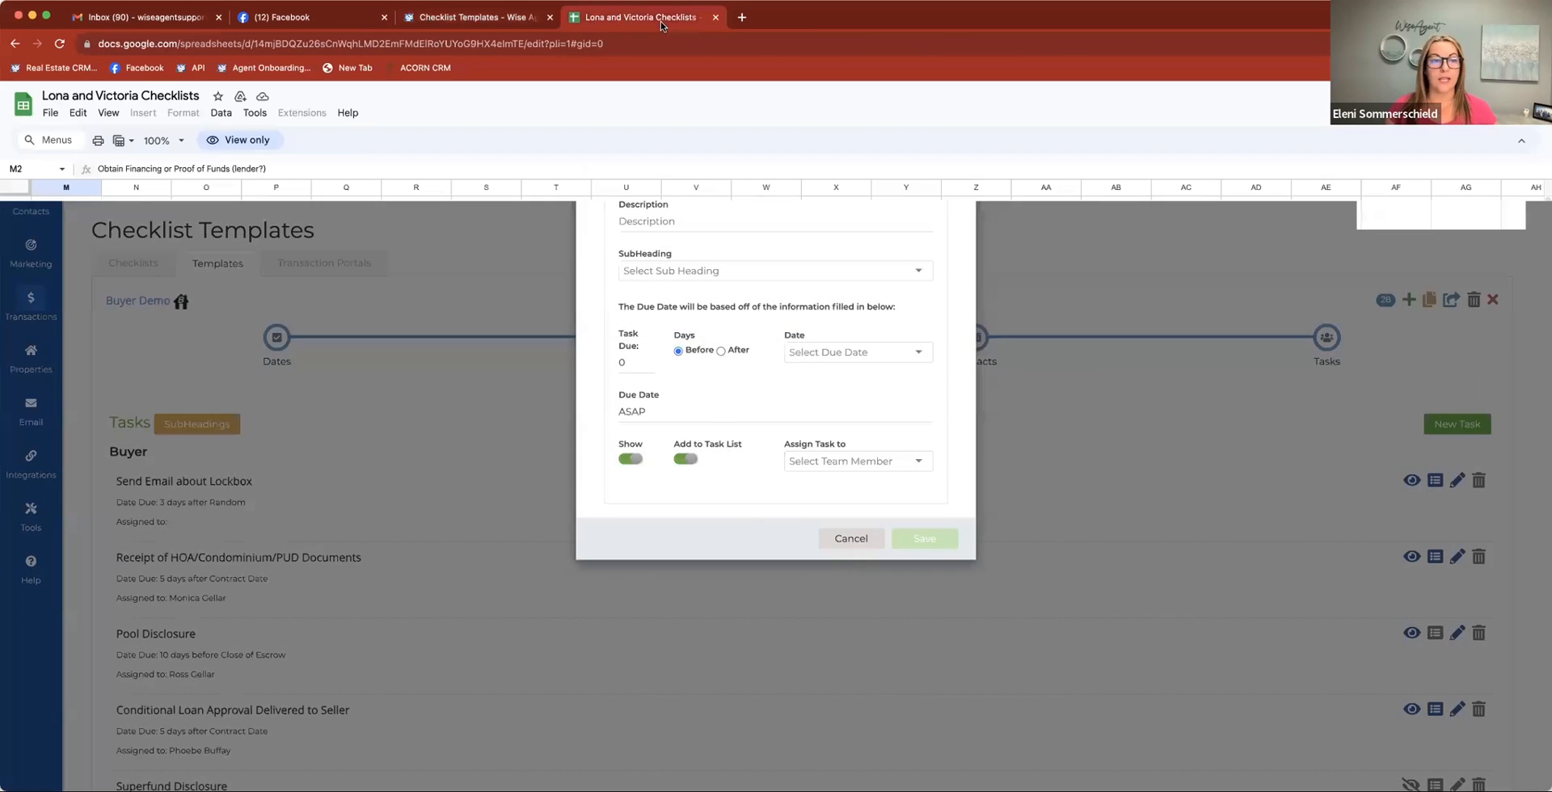
pyautogui.click(431, 20)
pyautogui.write('Obtain Financing or Proof of Funds (lender?)')
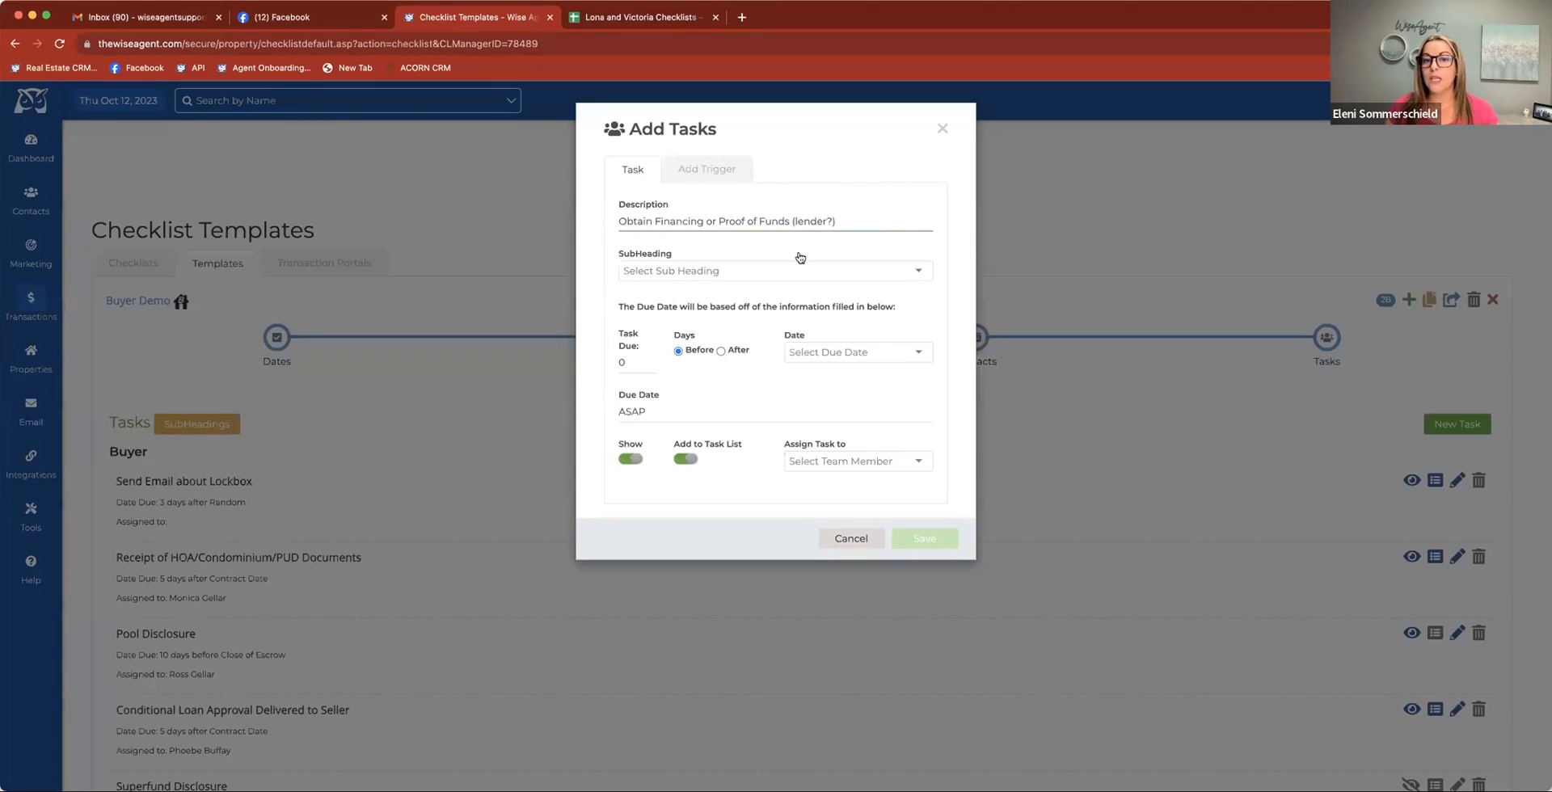
pyautogui.moveTo(837, 220); pyautogui.dragTo(790, 220)
pyautogui.press('BackSpace')
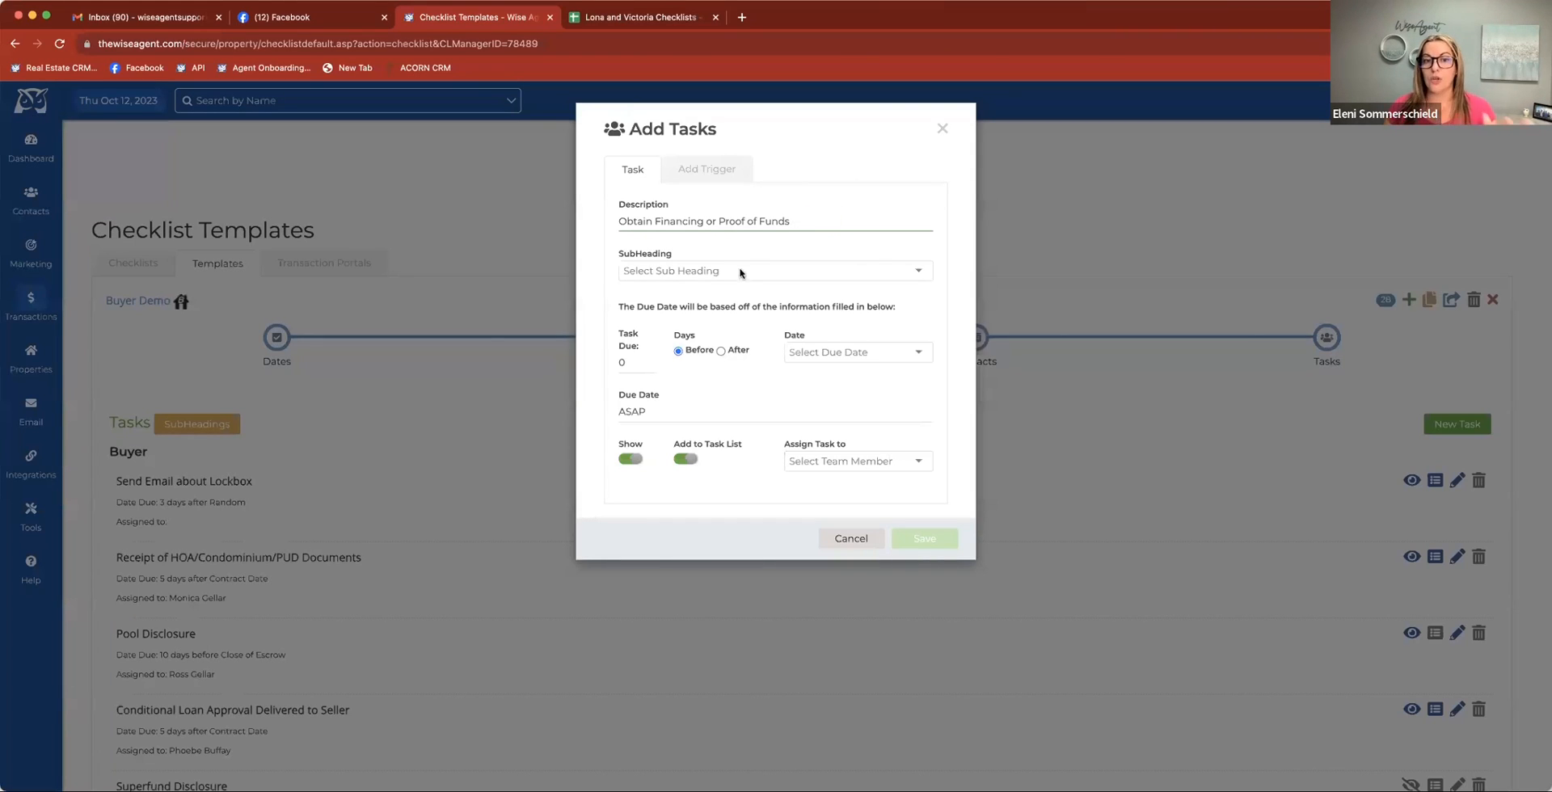
# Make the new task due 4 days before the Demo date
pyautogui.doubleClick(622, 363)
pyautogui.write('4')
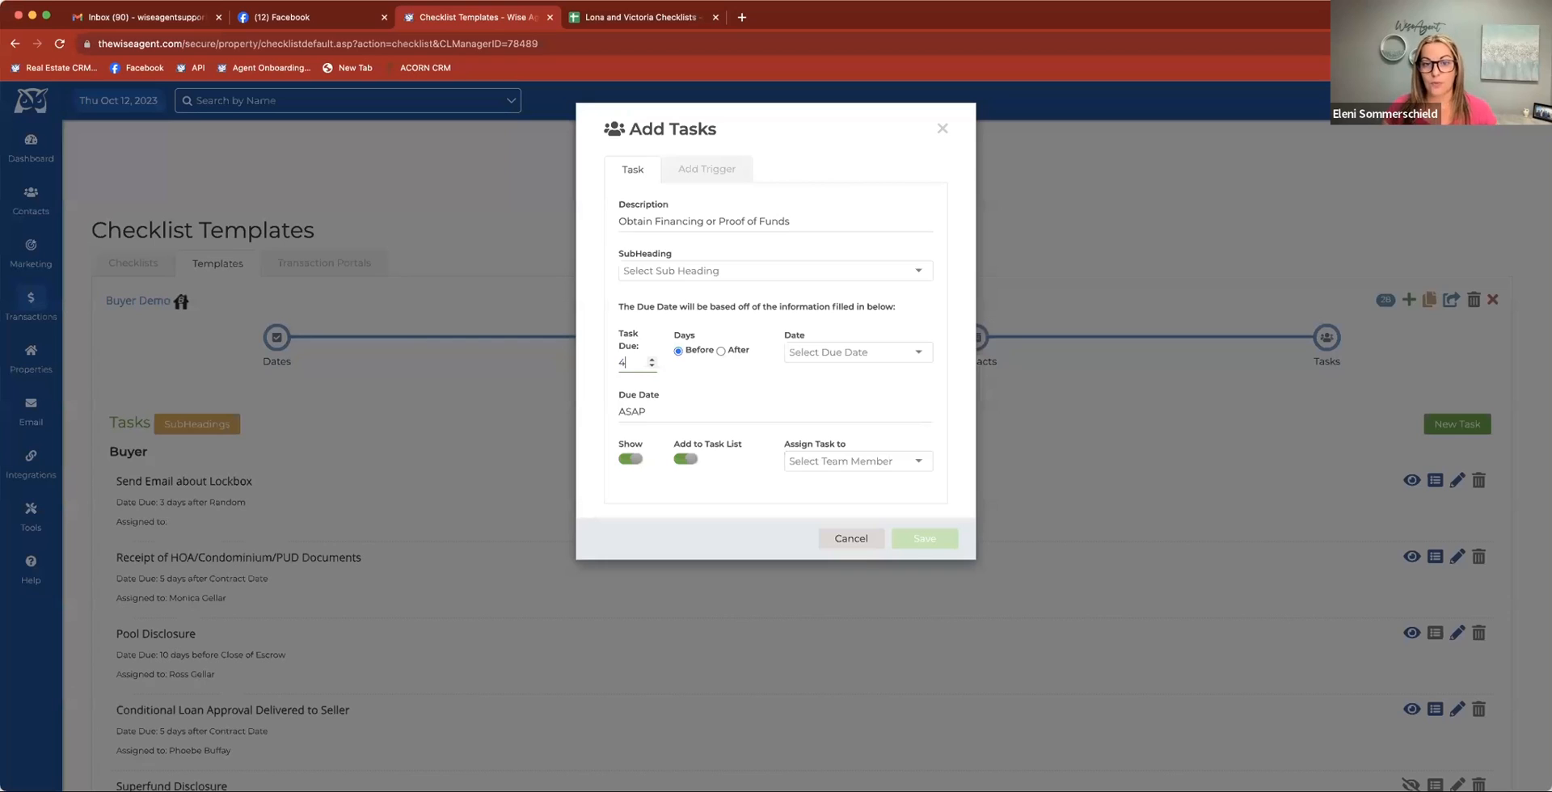
pyautogui.click(826, 354)
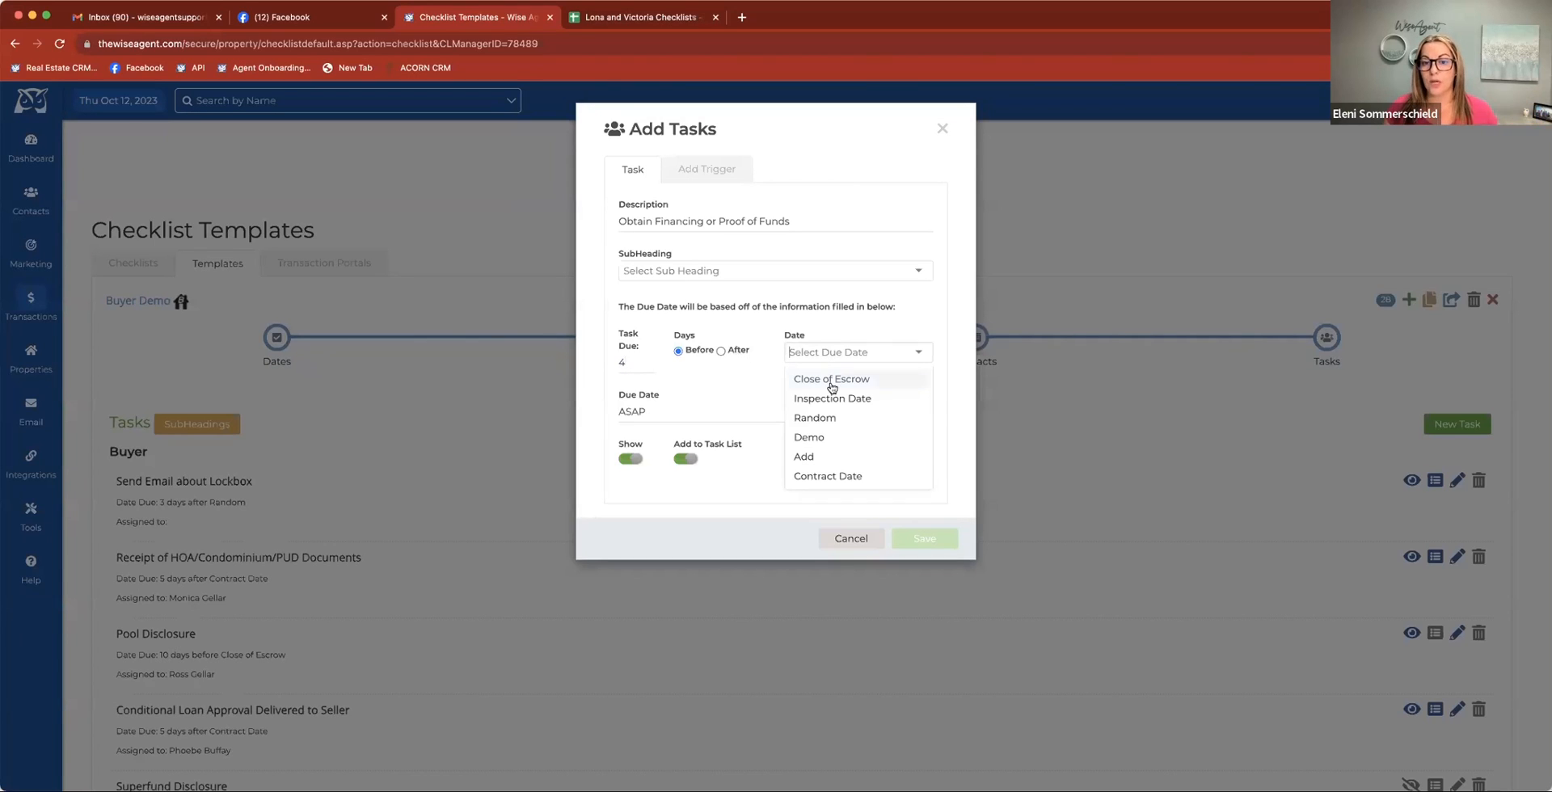
pyautogui.click(825, 476)
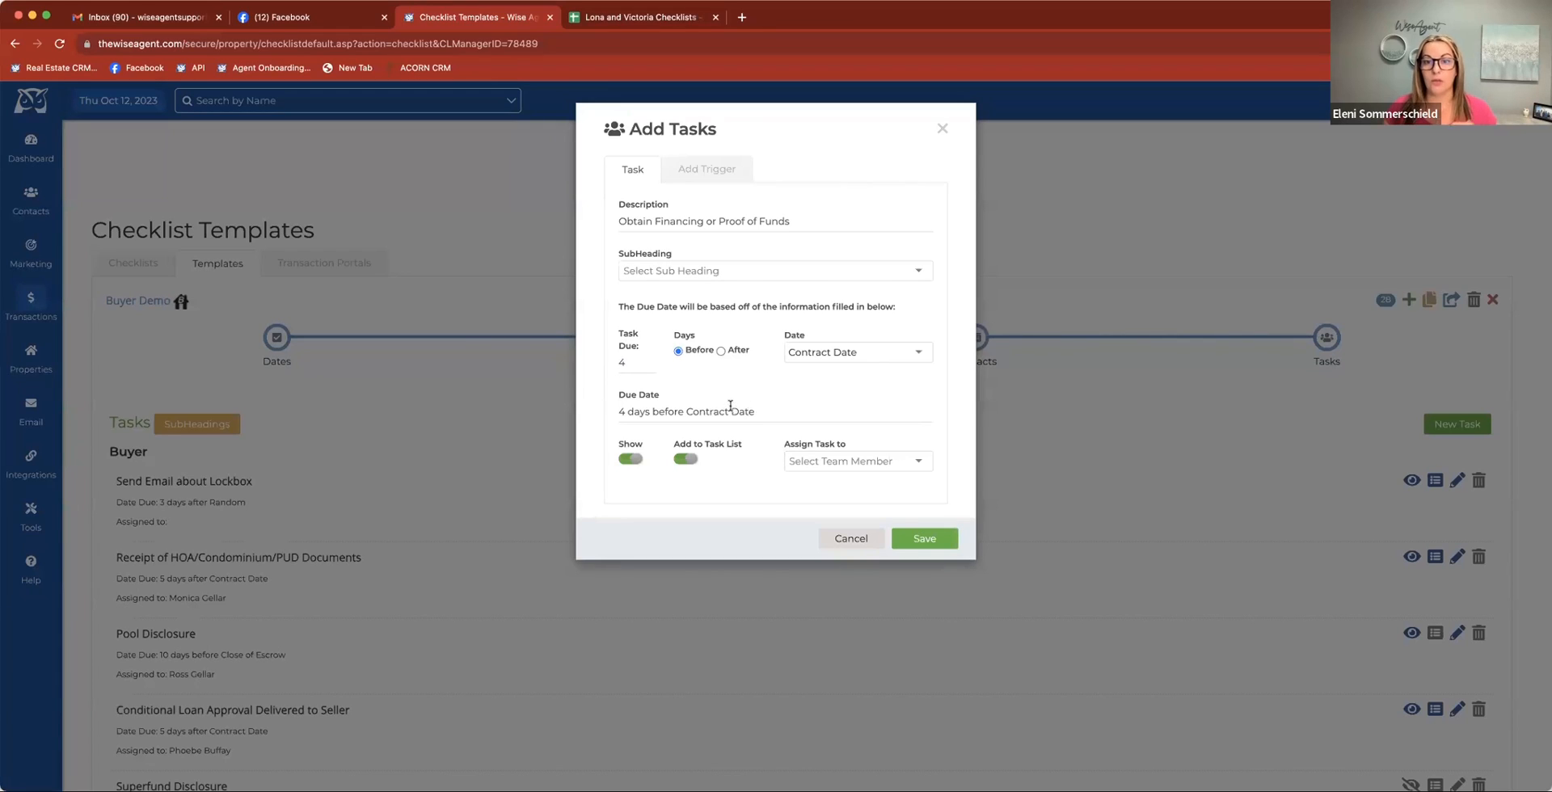
pyautogui.click(822, 357)
pyautogui.click(819, 440)
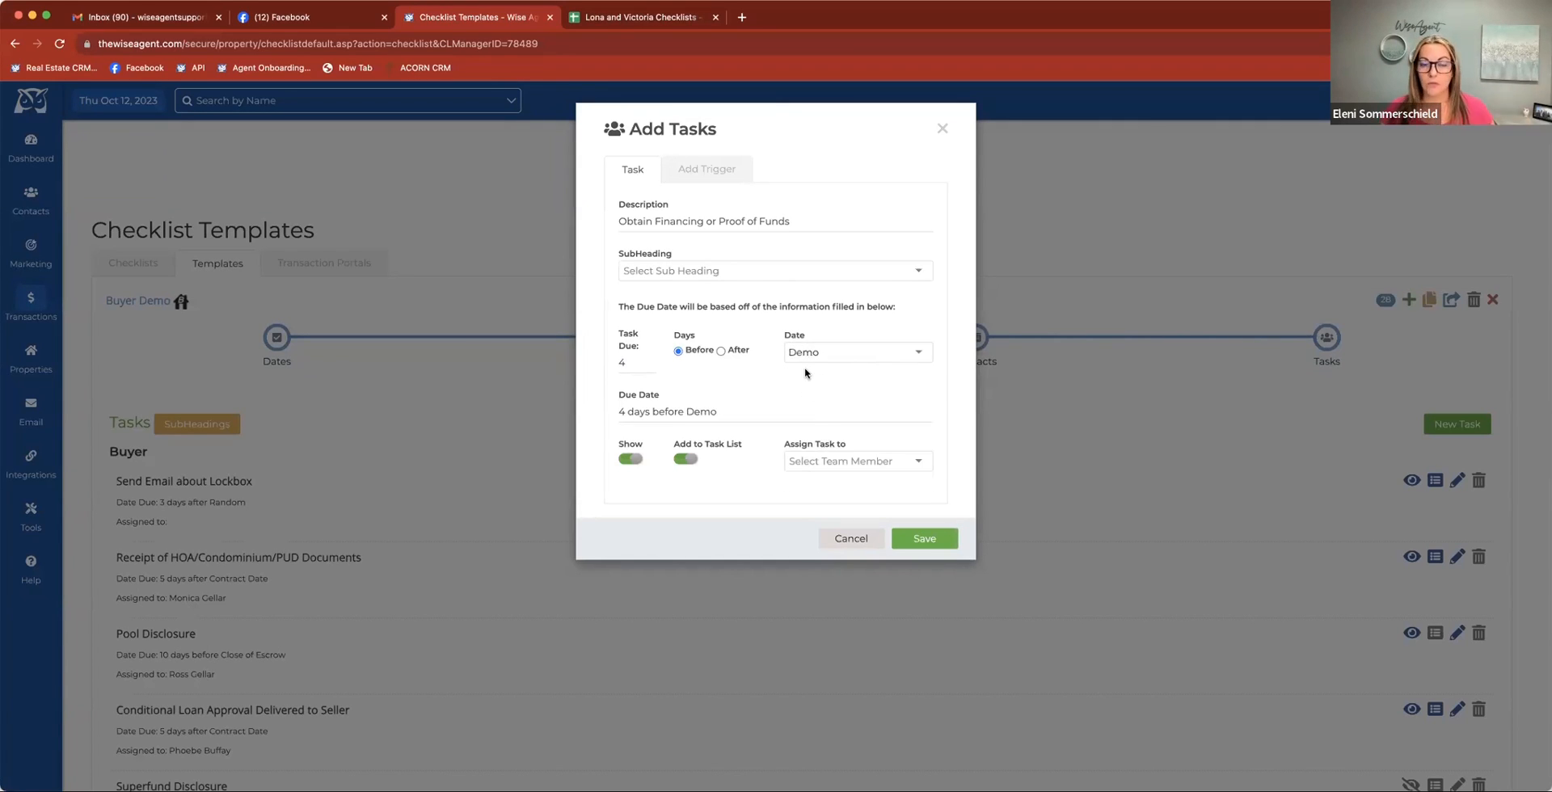
# Assign the new task to the second named team member and save it to the template
pyautogui.click(843, 461)
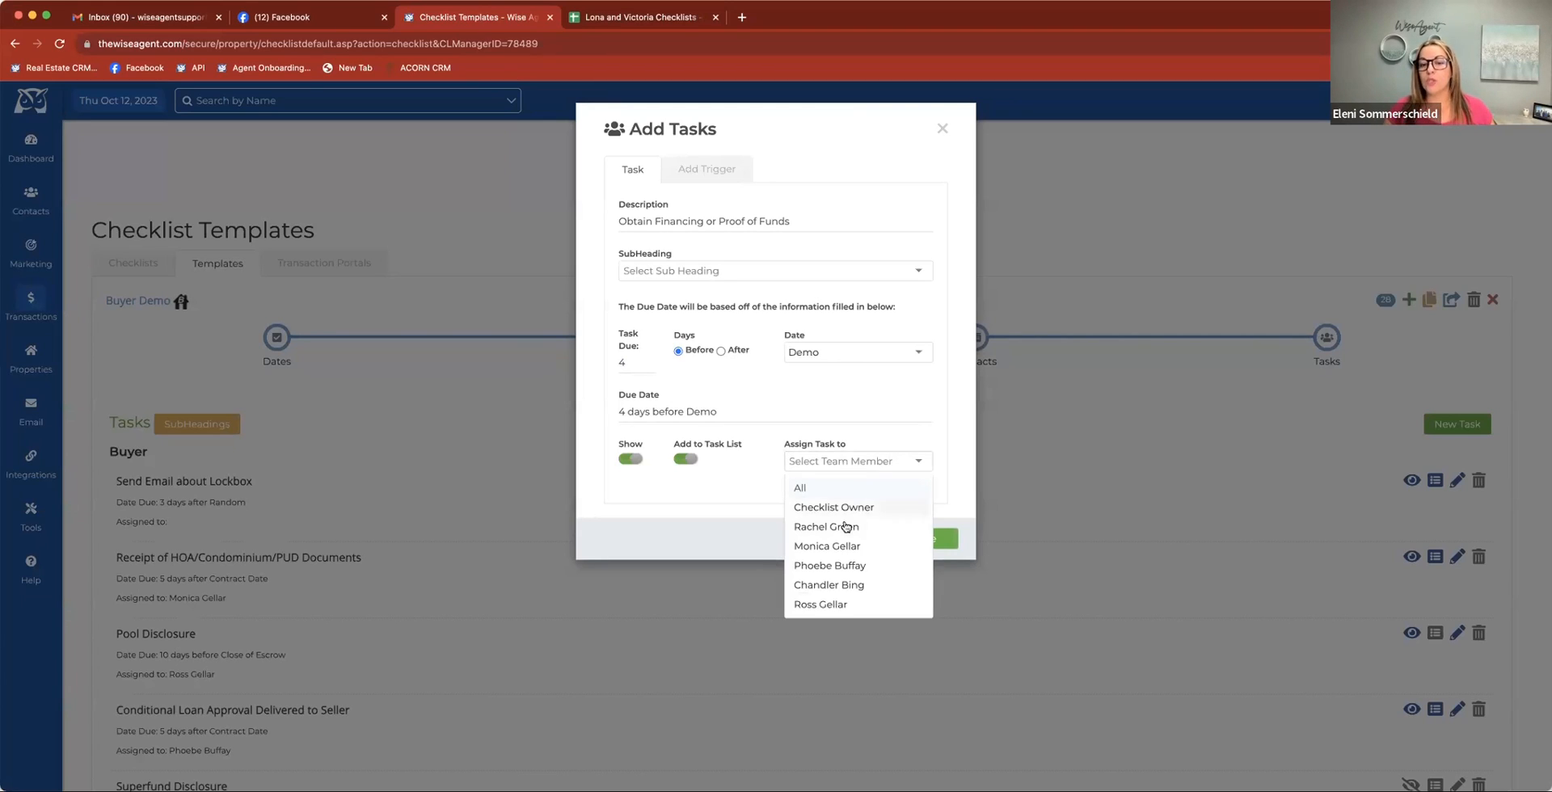
pyautogui.click(844, 547)
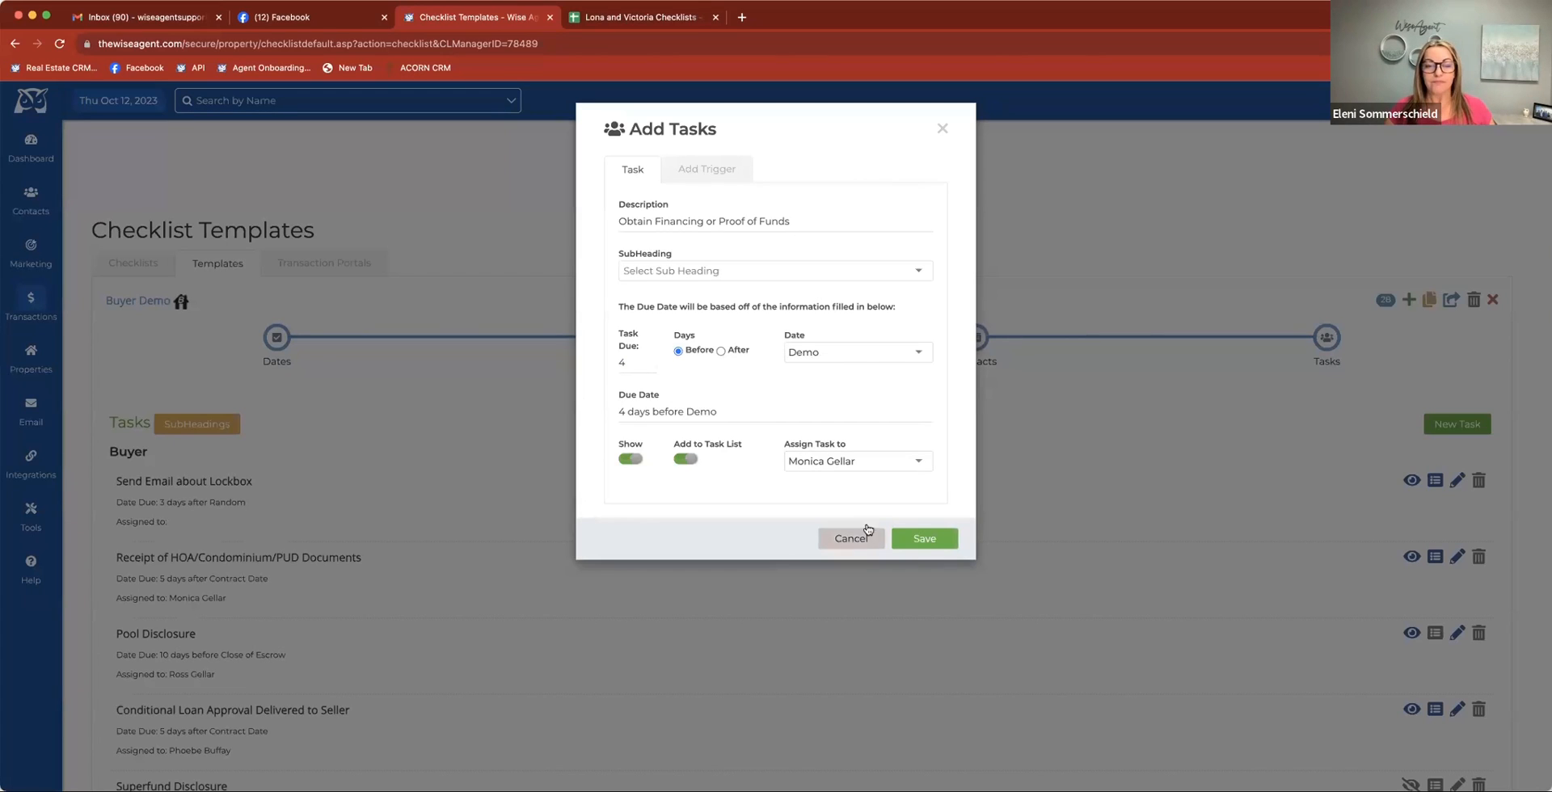
pyautogui.click(924, 532)
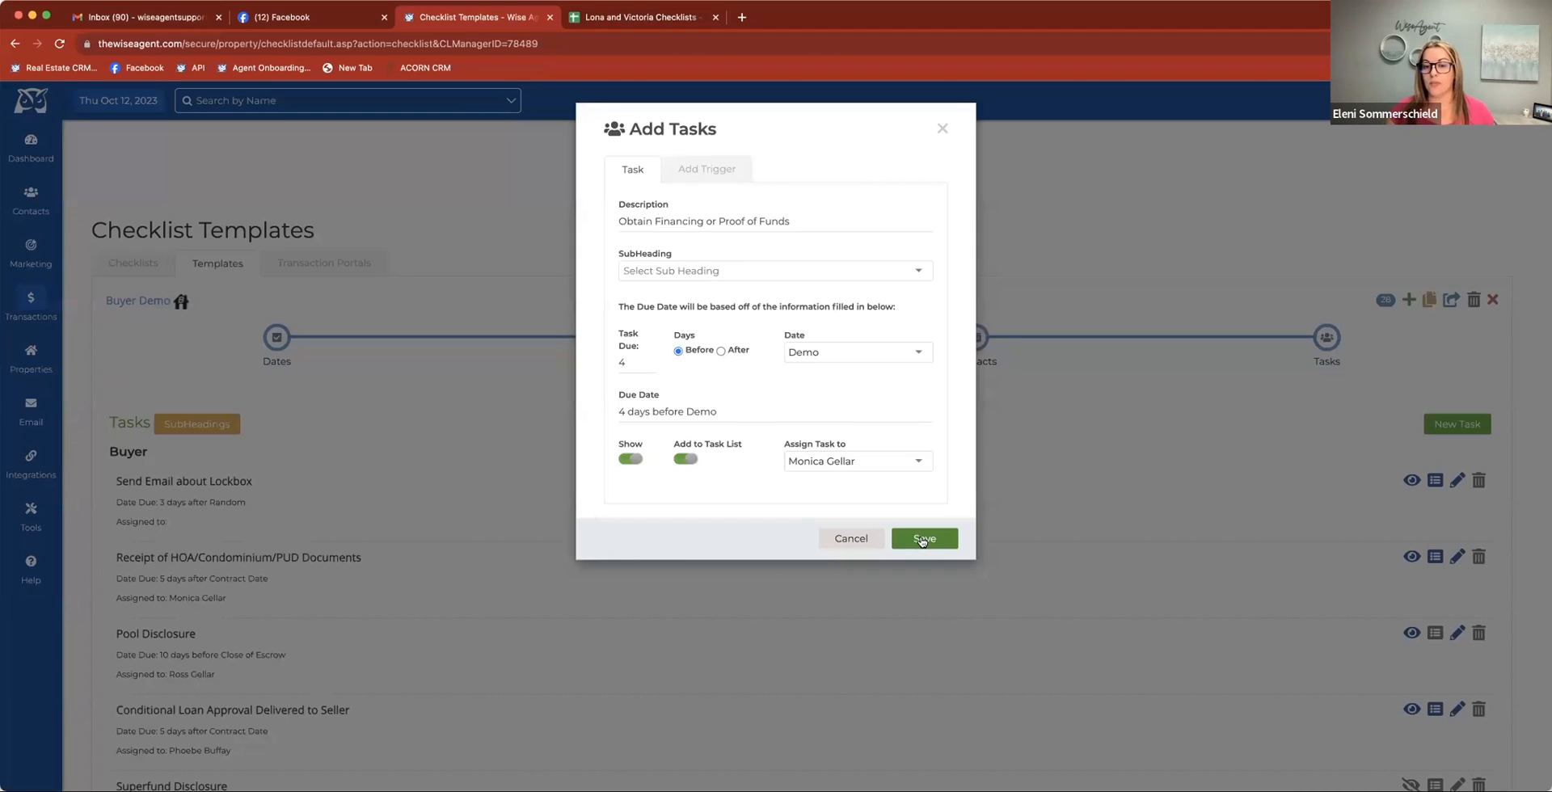
pyautogui.click(923, 538)
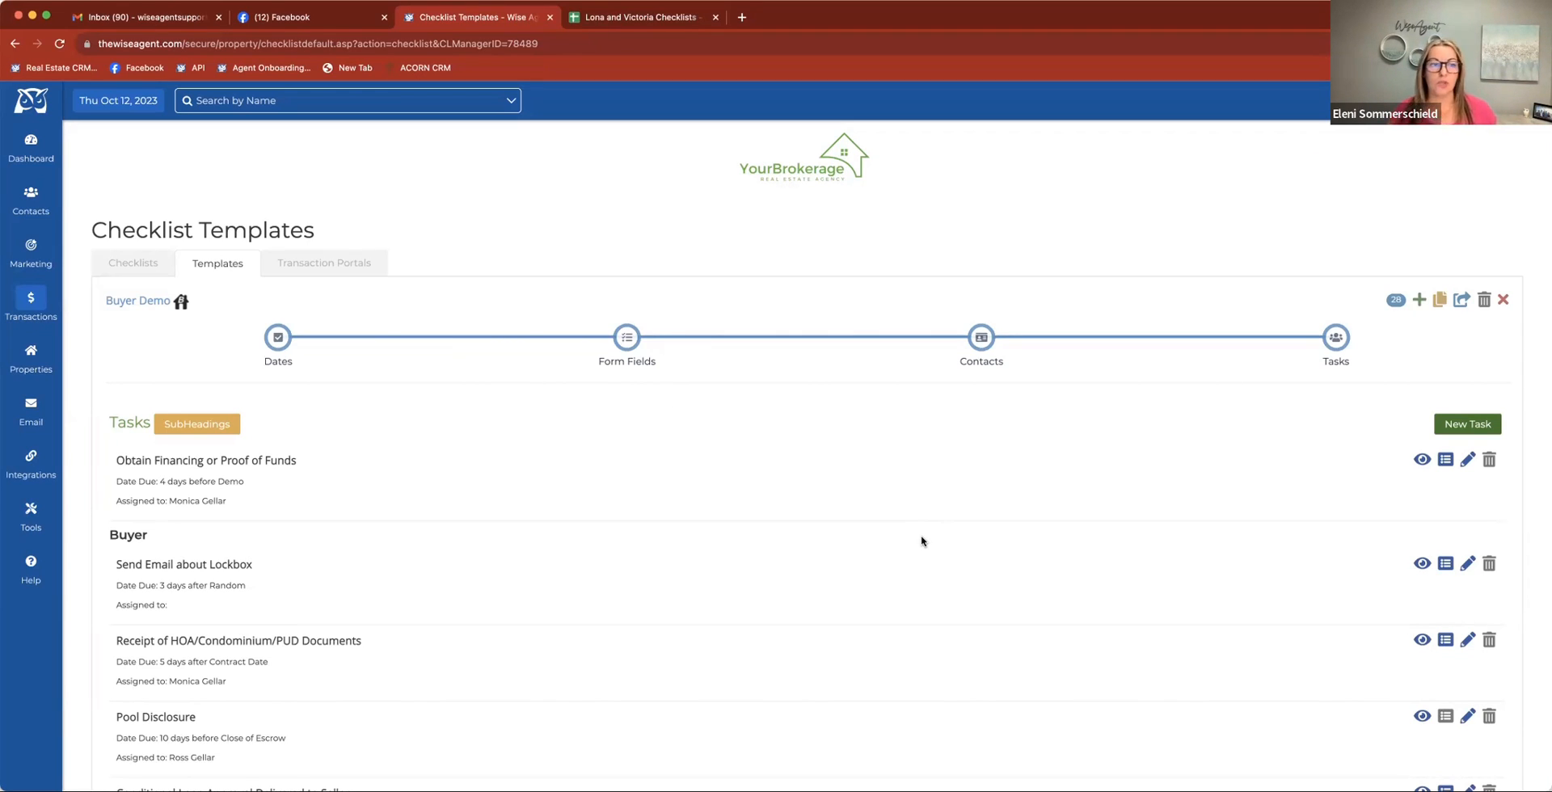
# Open the active Buyer Demo checklist and review its critical dates, important fields and tasks, including the financing task
pyautogui.click(144, 264)
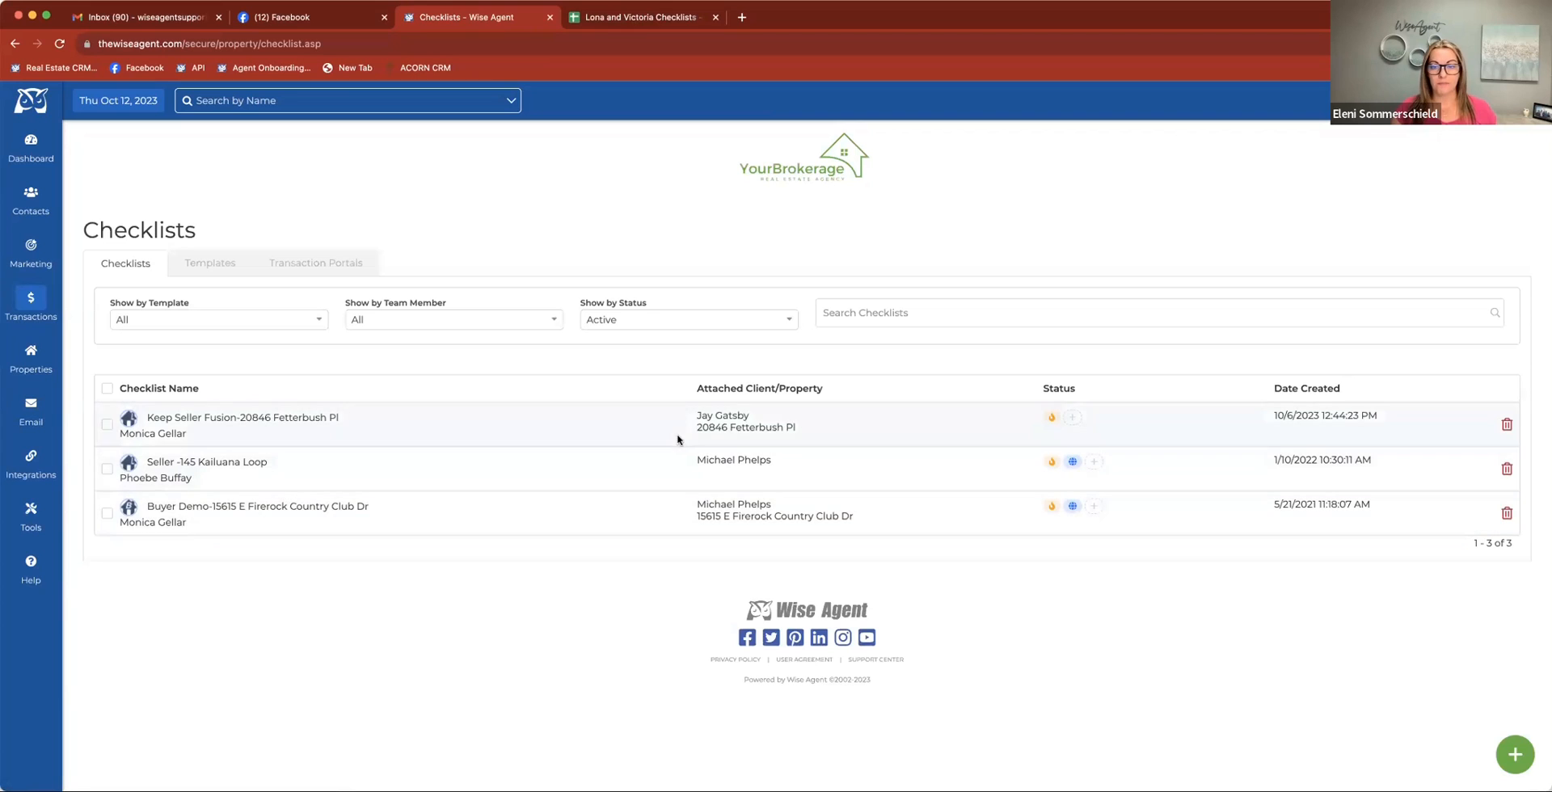
pyautogui.click(250, 509)
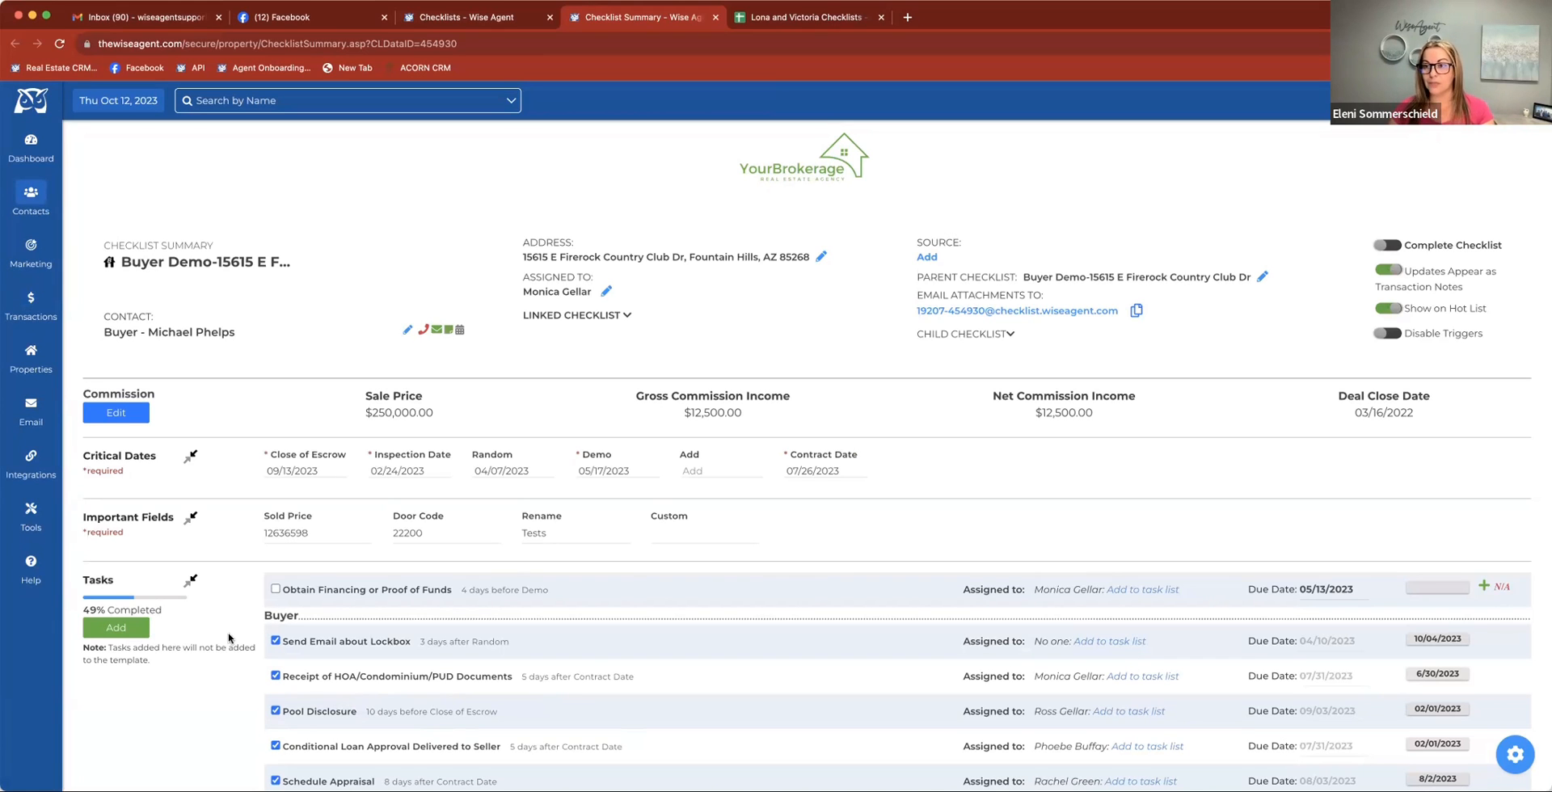
pyautogui.scroll(-3, 228, 637)
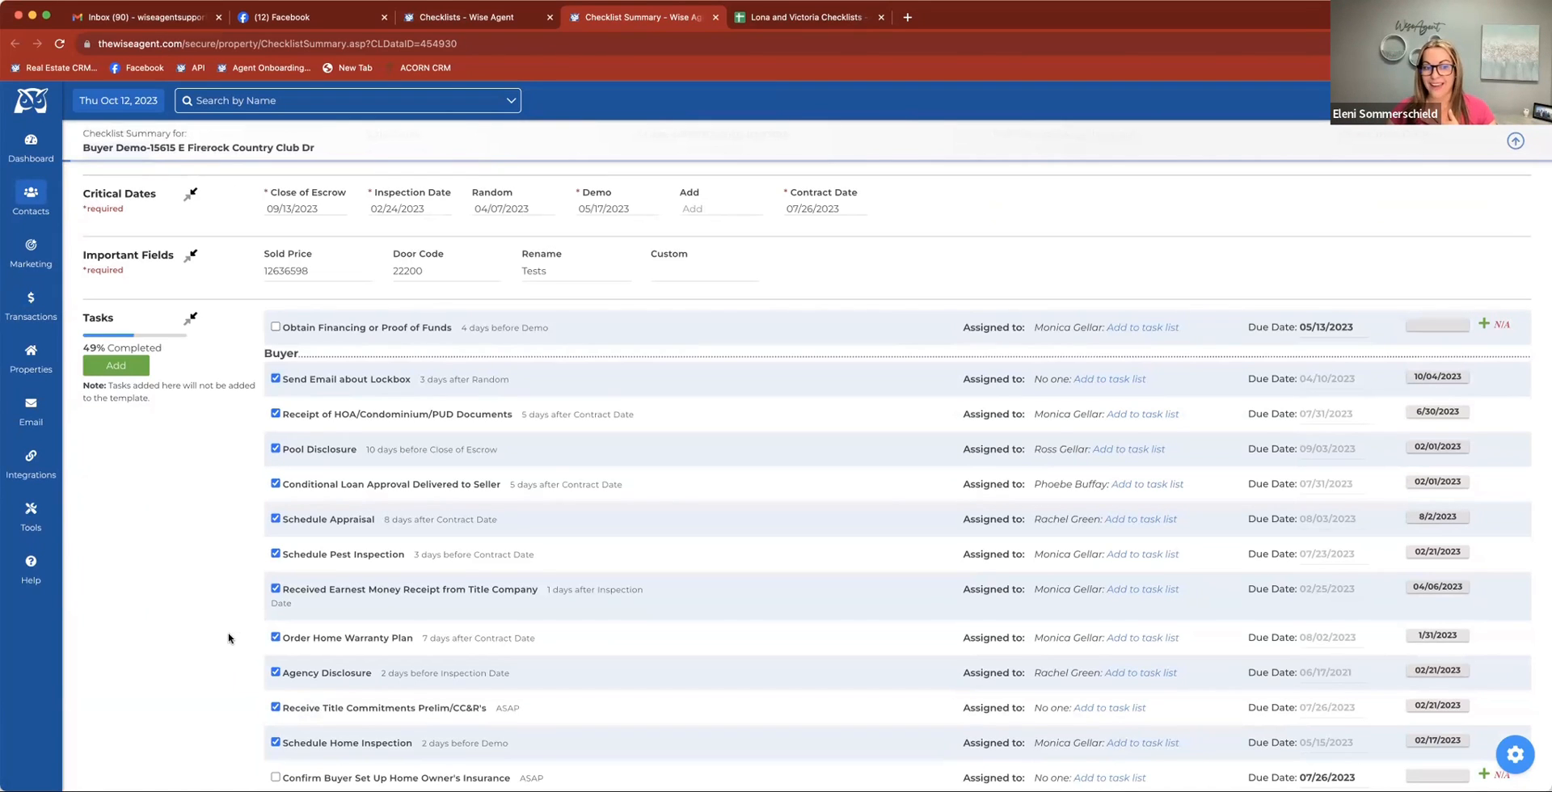
pyautogui.scroll(-1, 229, 638)
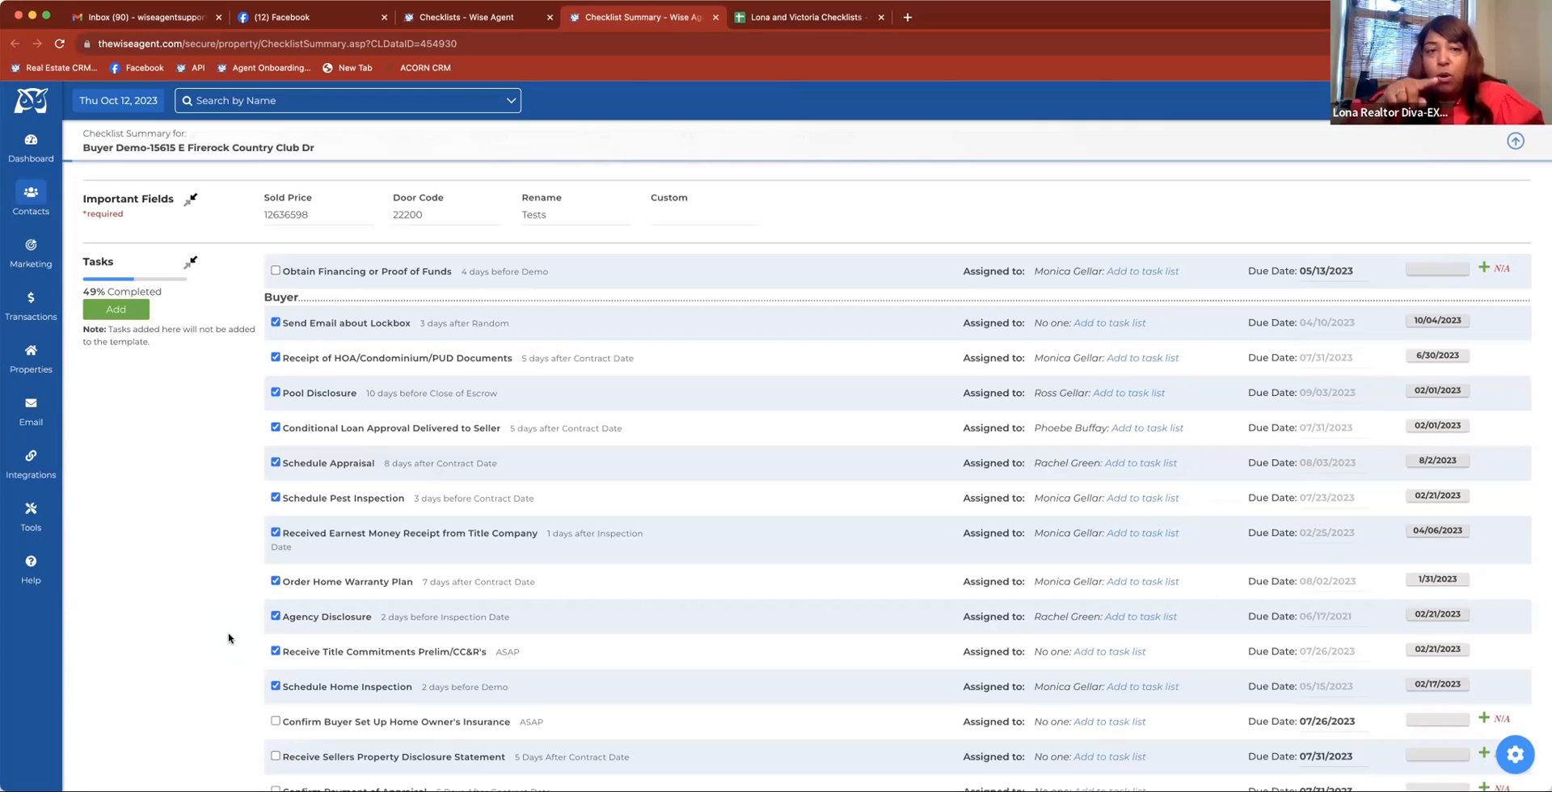
pyautogui.scroll(3, 229, 639)
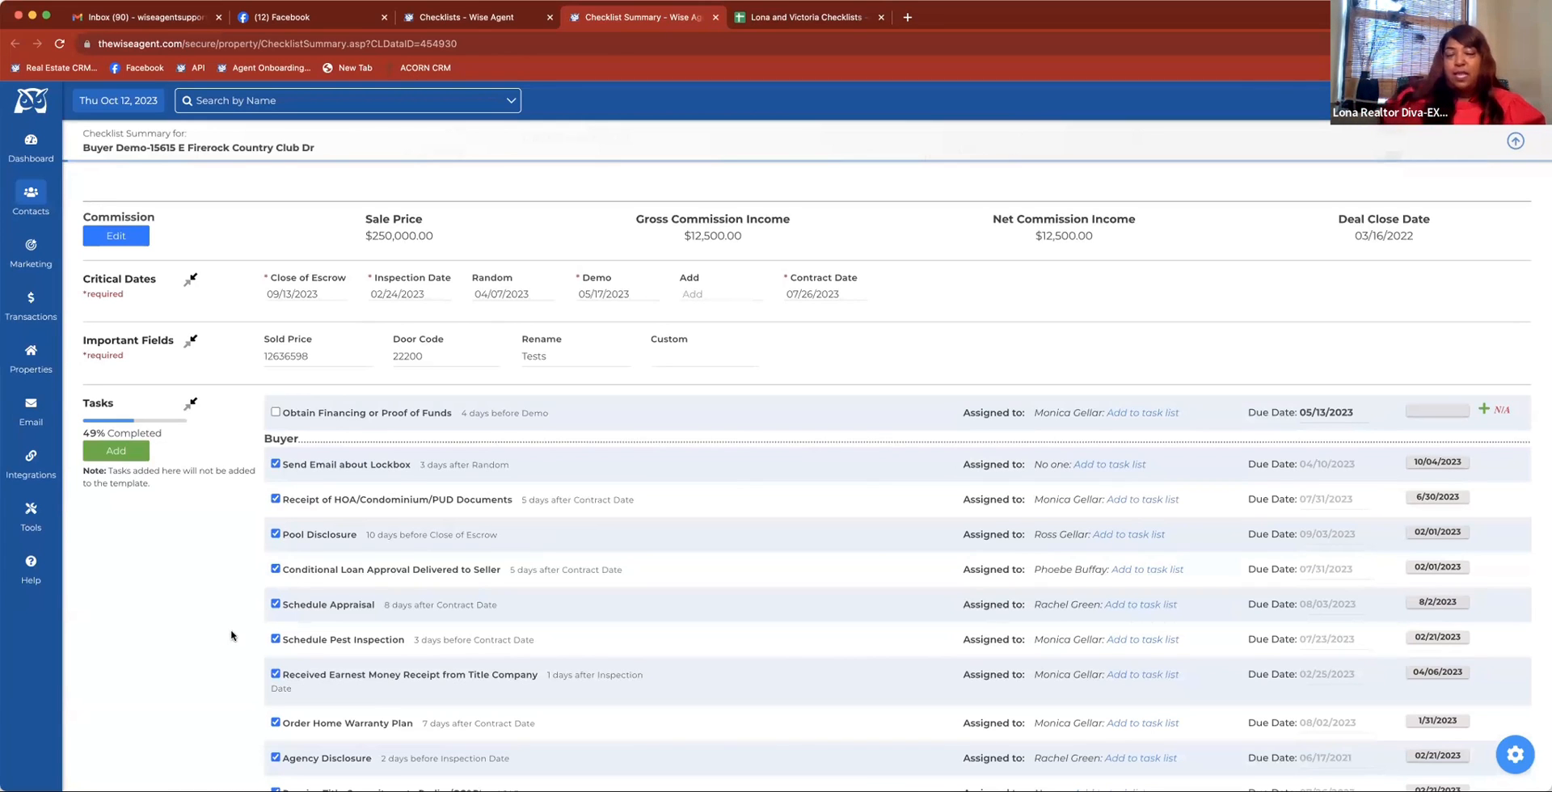
pyautogui.scroll(3, 381, 243)
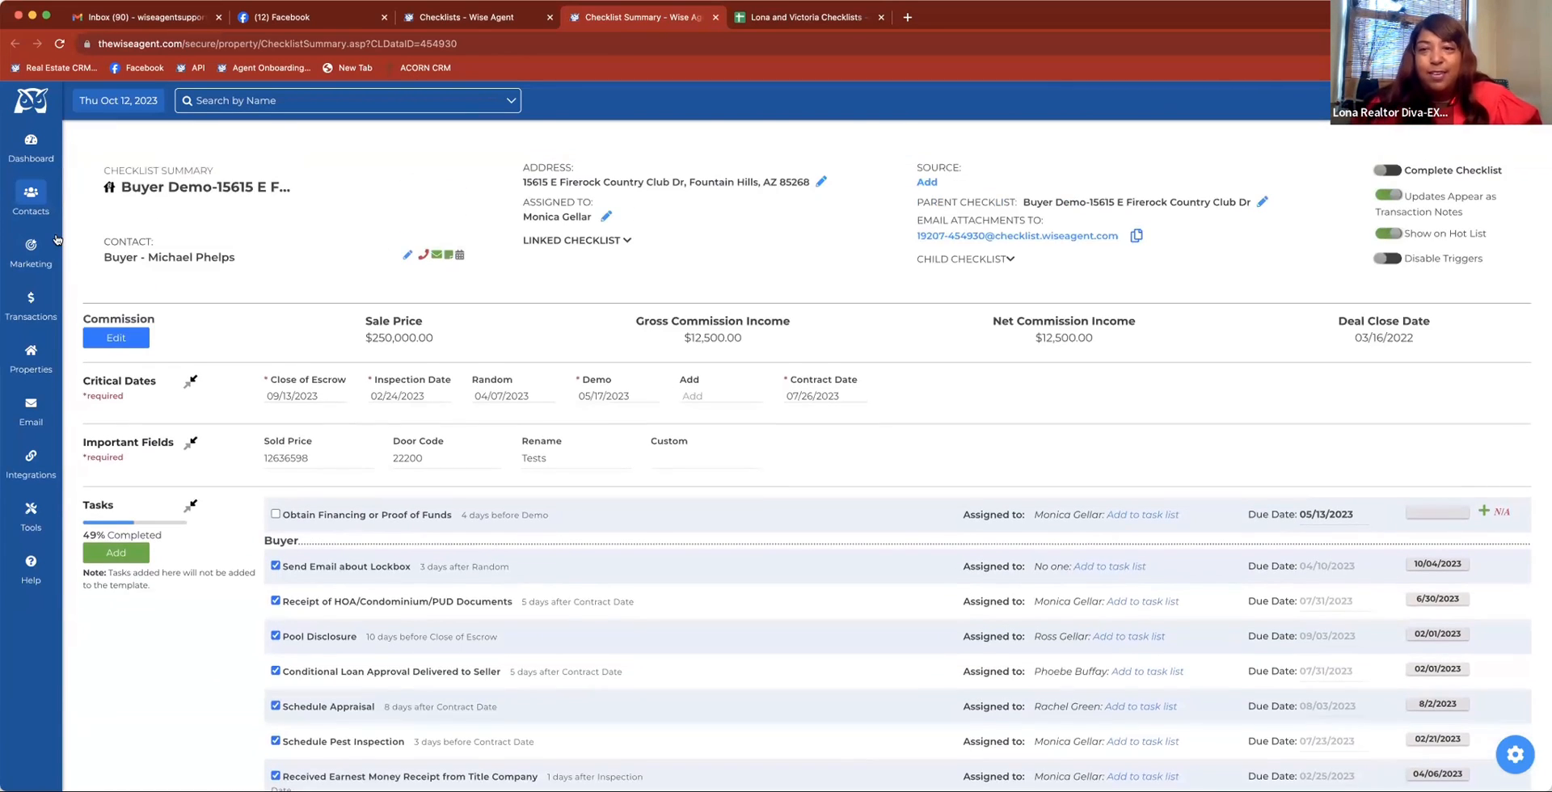
# Open the dashboard home page in a new browser tab and switch to it
pyautogui.rightClick(27, 141)
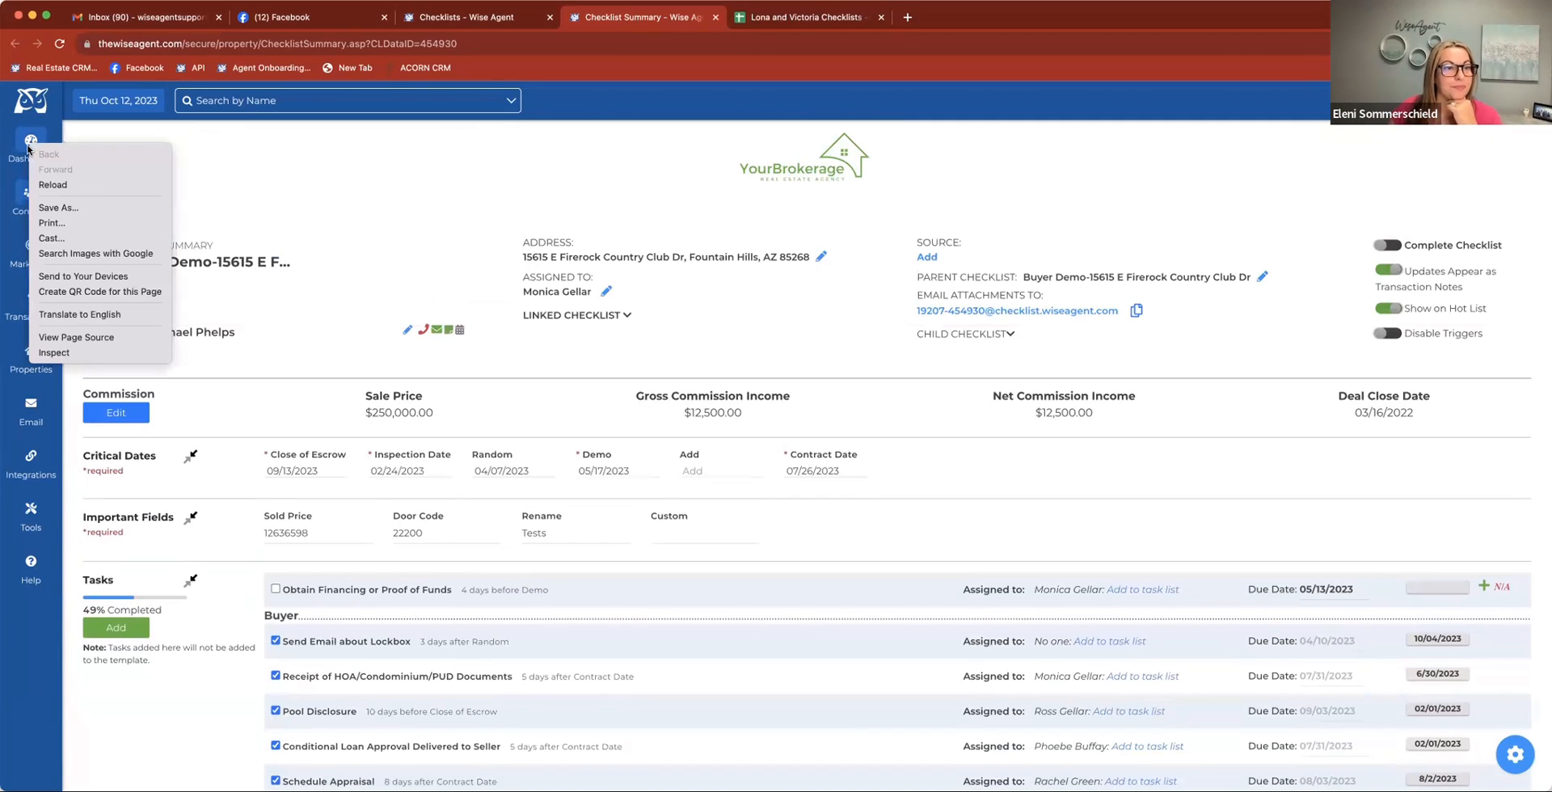
pyautogui.click(23, 142)
pyautogui.moveTo(21, 142)
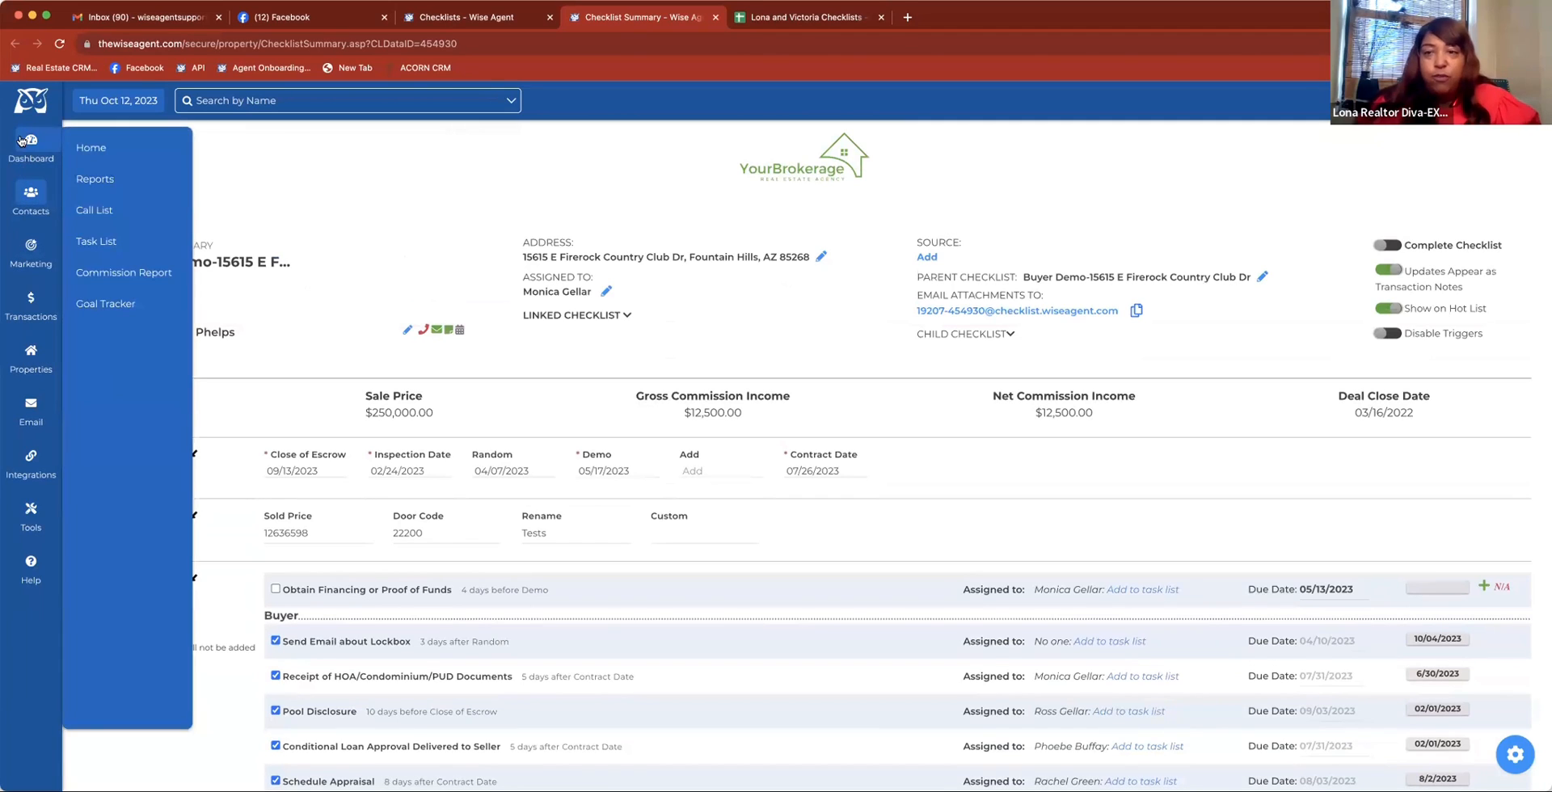
pyautogui.rightClick(92, 151)
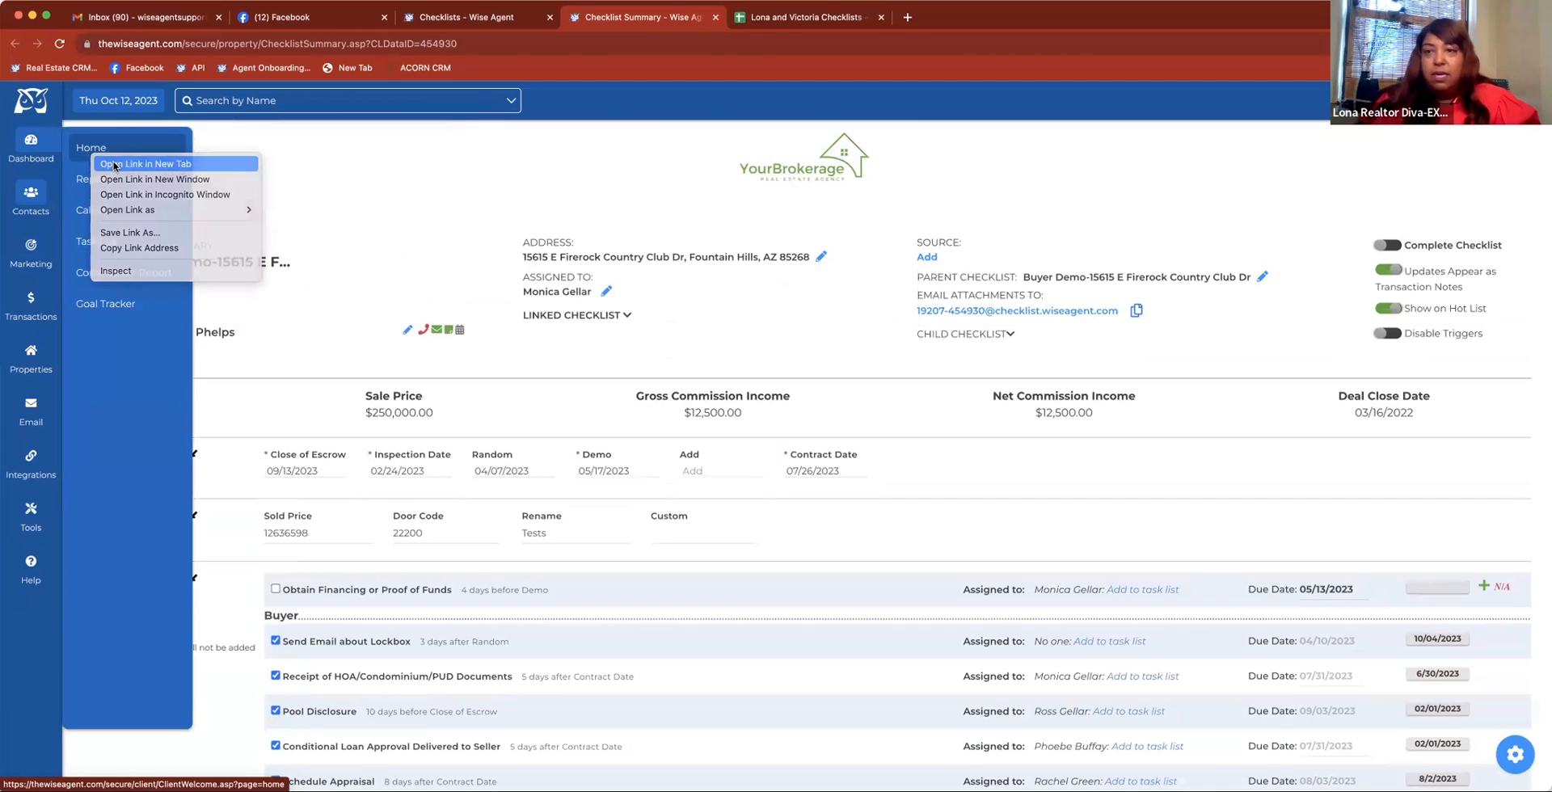
pyautogui.click(114, 164)
pyautogui.click(768, 24)
# Filter the dashboard's Task List with the Only In Checklist option
pyautogui.scroll(-10, 590, 340)
pyautogui.scroll(-10, 558, 405)
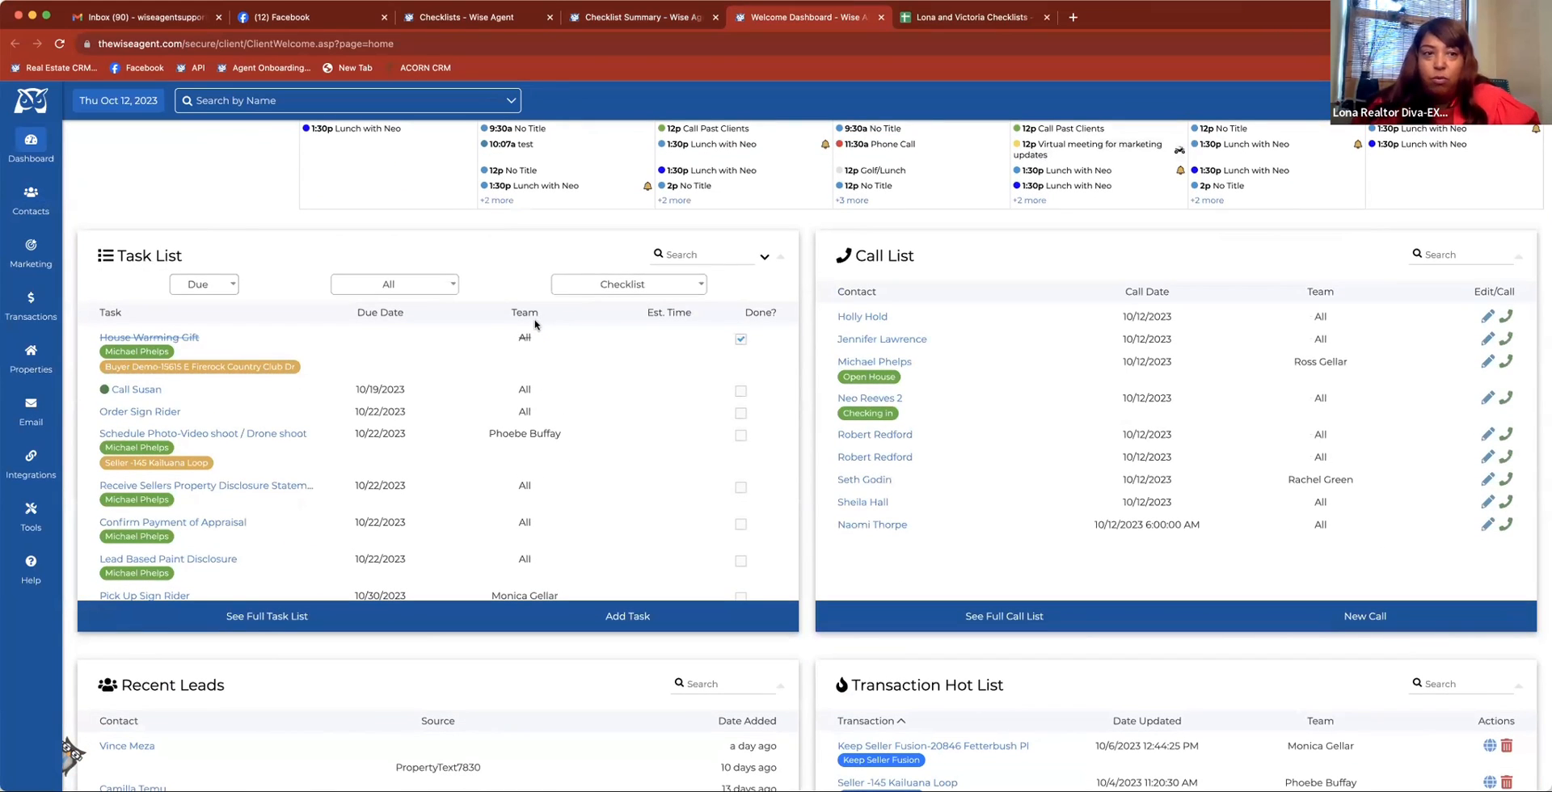
pyautogui.click(602, 287)
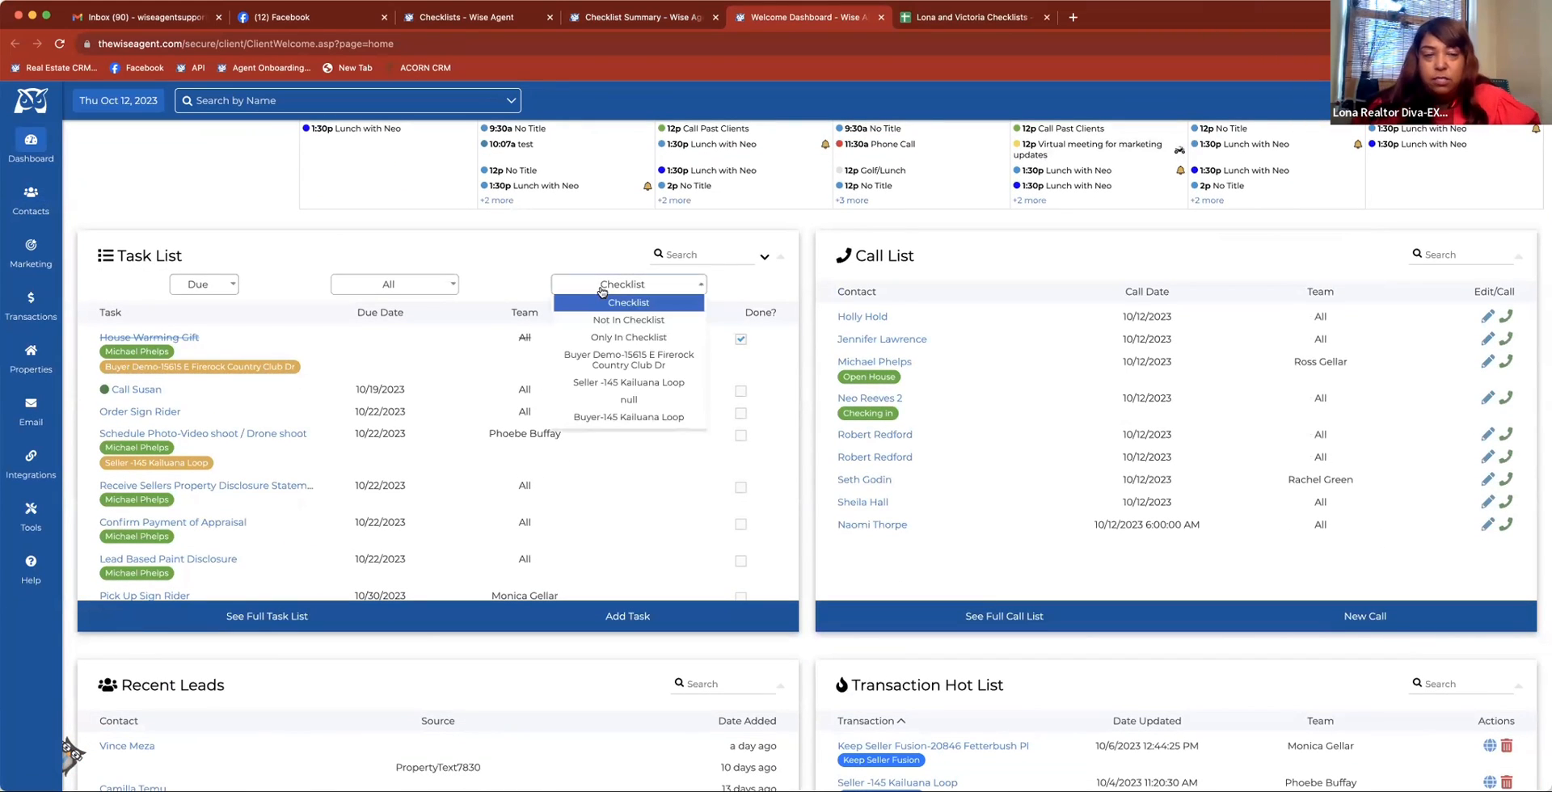
pyautogui.click(598, 337)
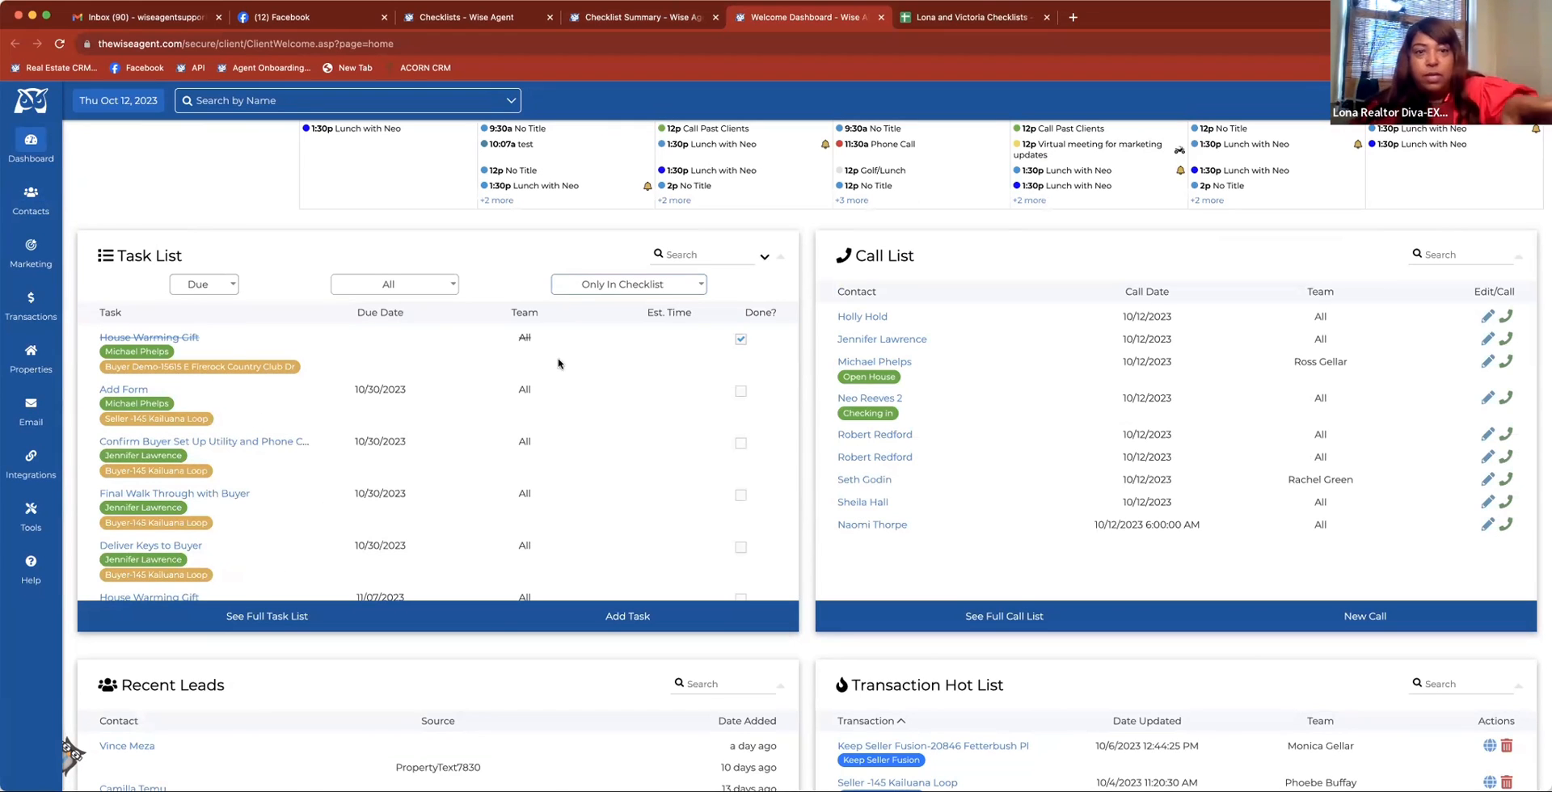
# Browse the Task List's checklist and team member filter choices, and filter the list to the Seller checklist's tasks
pyautogui.click(601, 291)
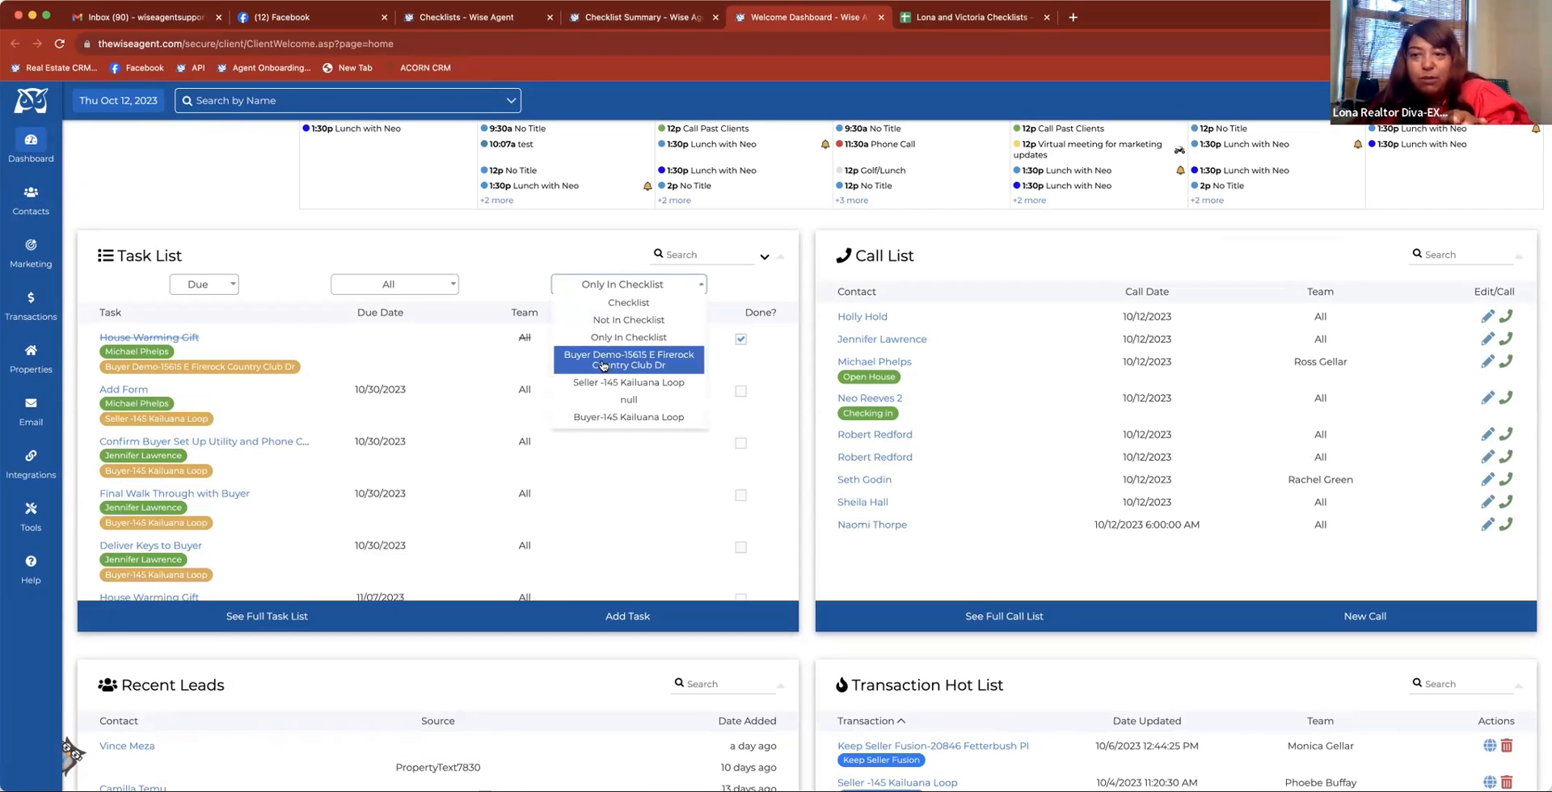
pyautogui.click(495, 262)
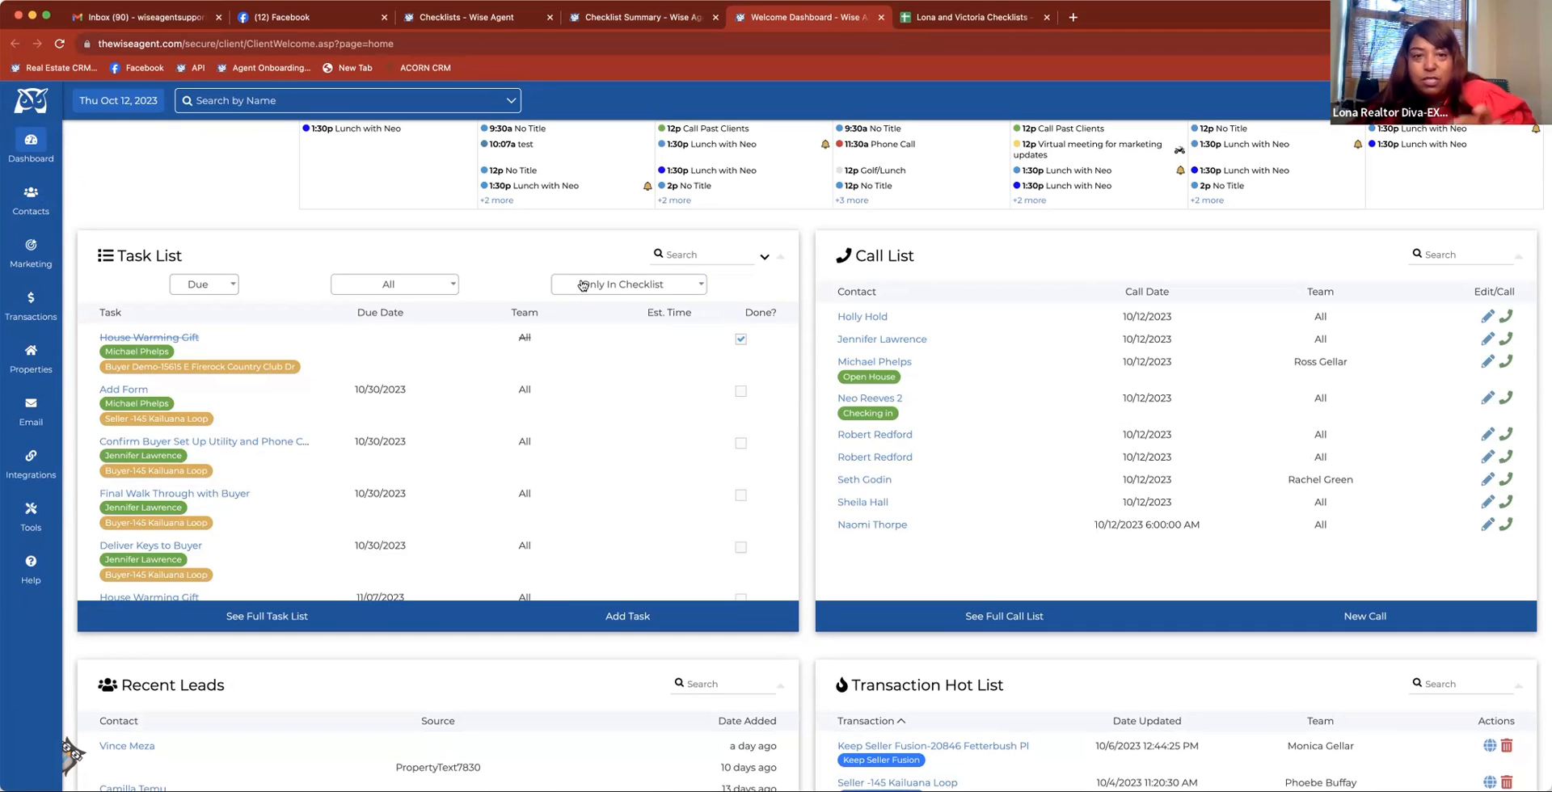
pyautogui.click(399, 284)
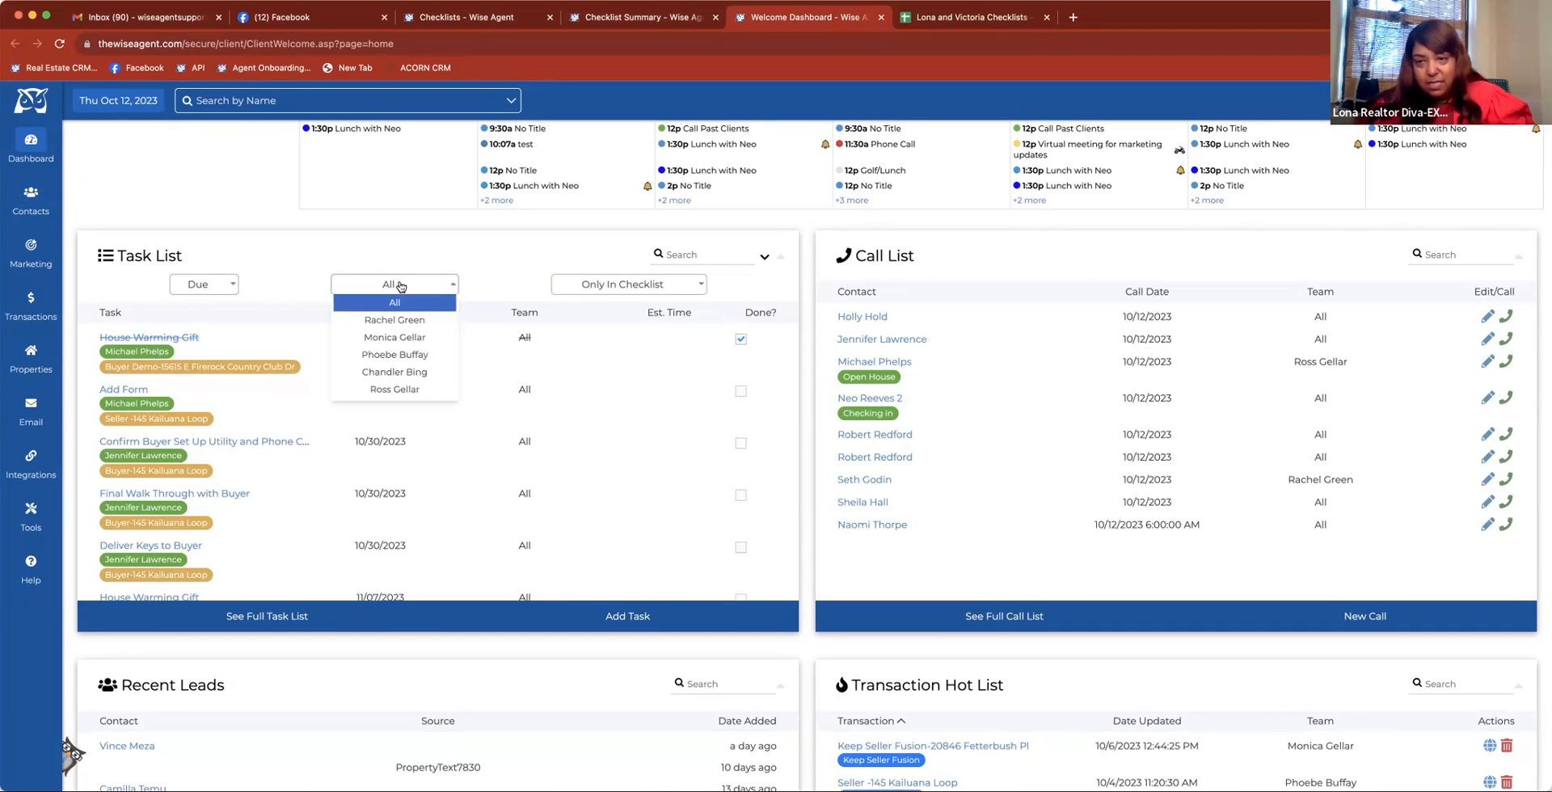
pyautogui.click(400, 285)
pyautogui.click(610, 283)
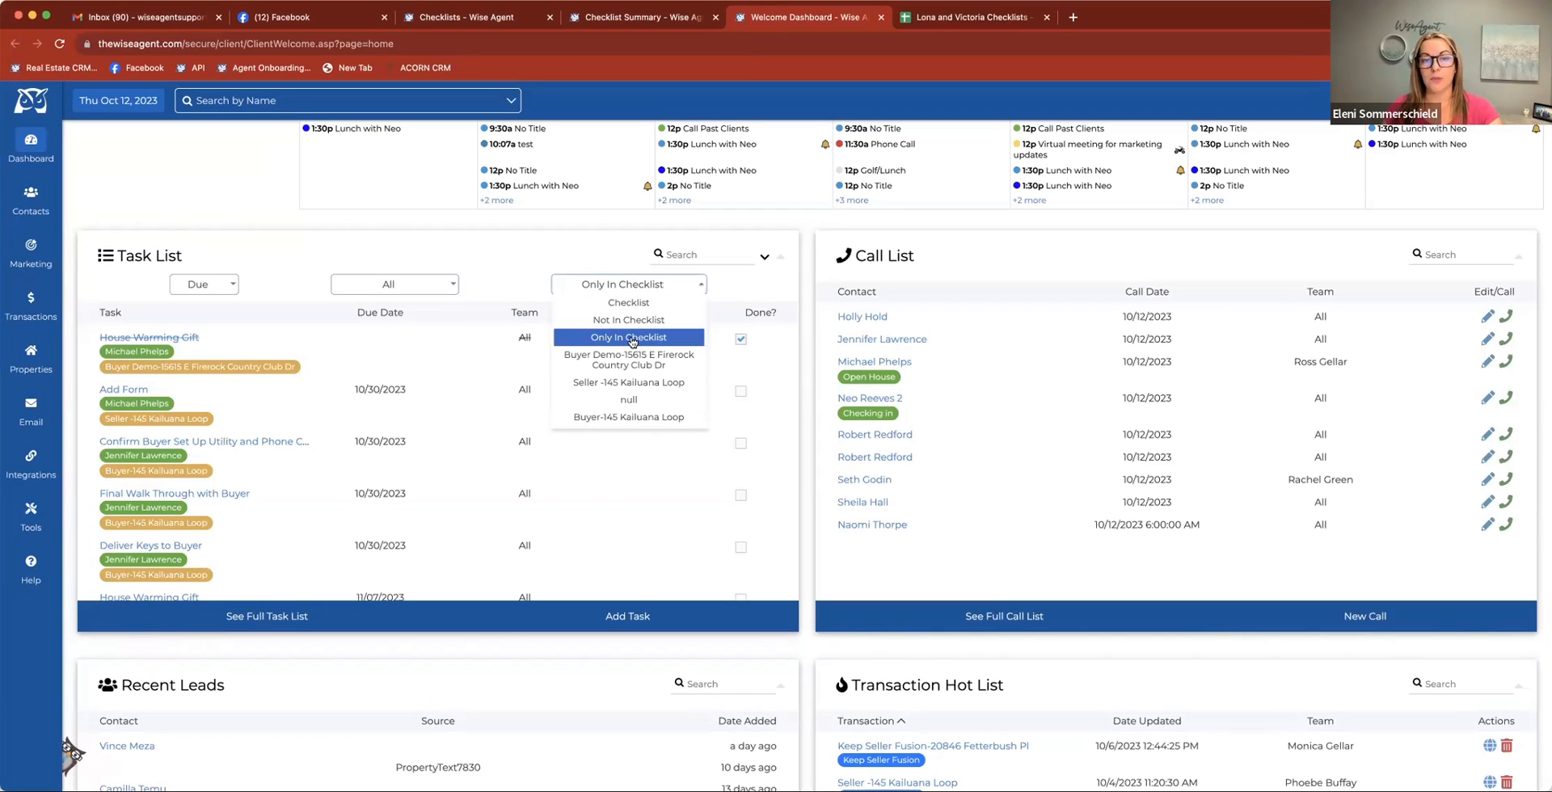
pyautogui.click(618, 389)
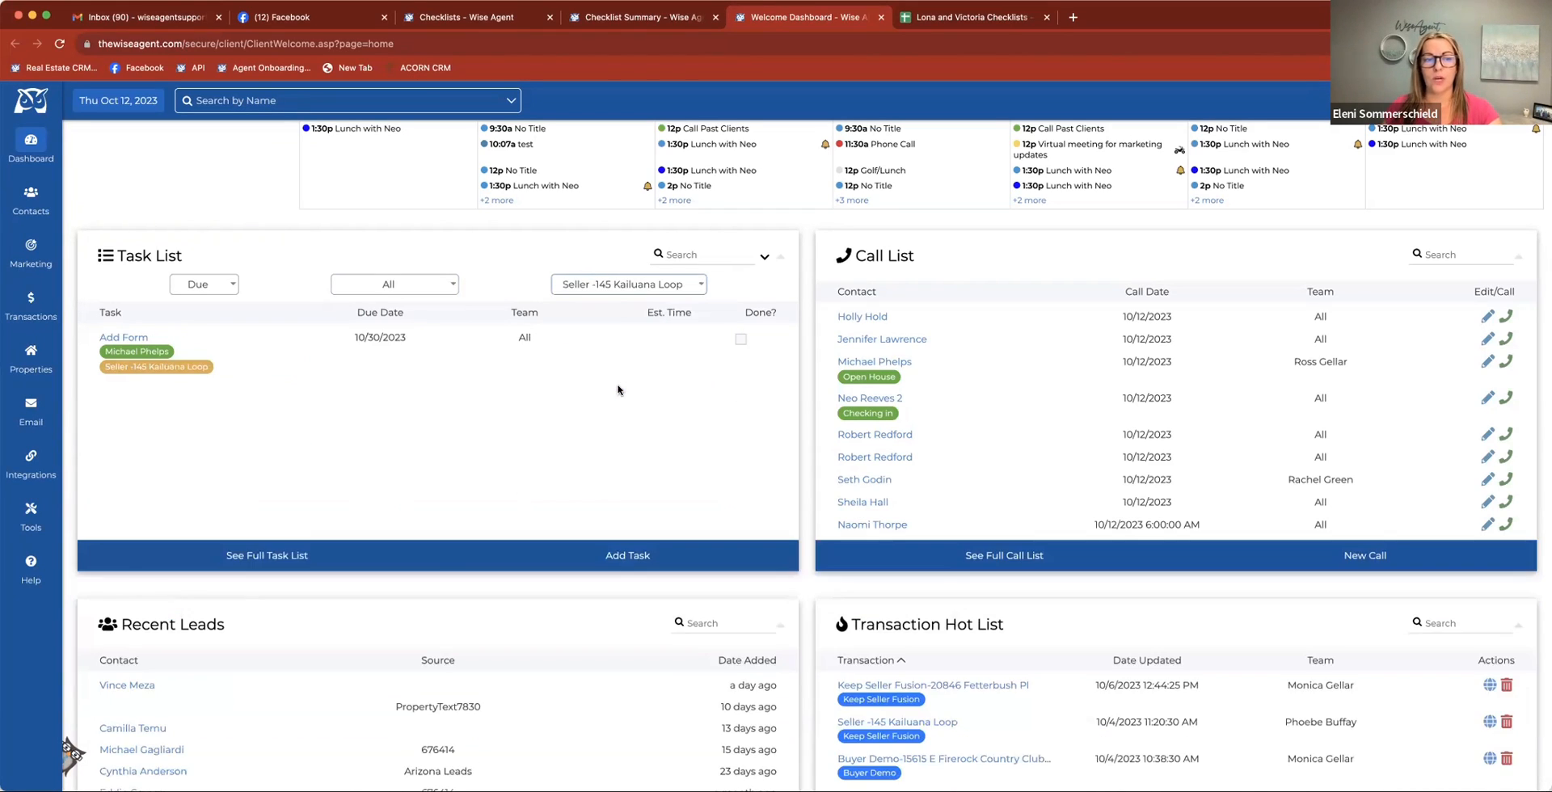
# Filter the Task List to the Buyer Demo checklist and limit it to tasks for Today
pyautogui.click(613, 286)
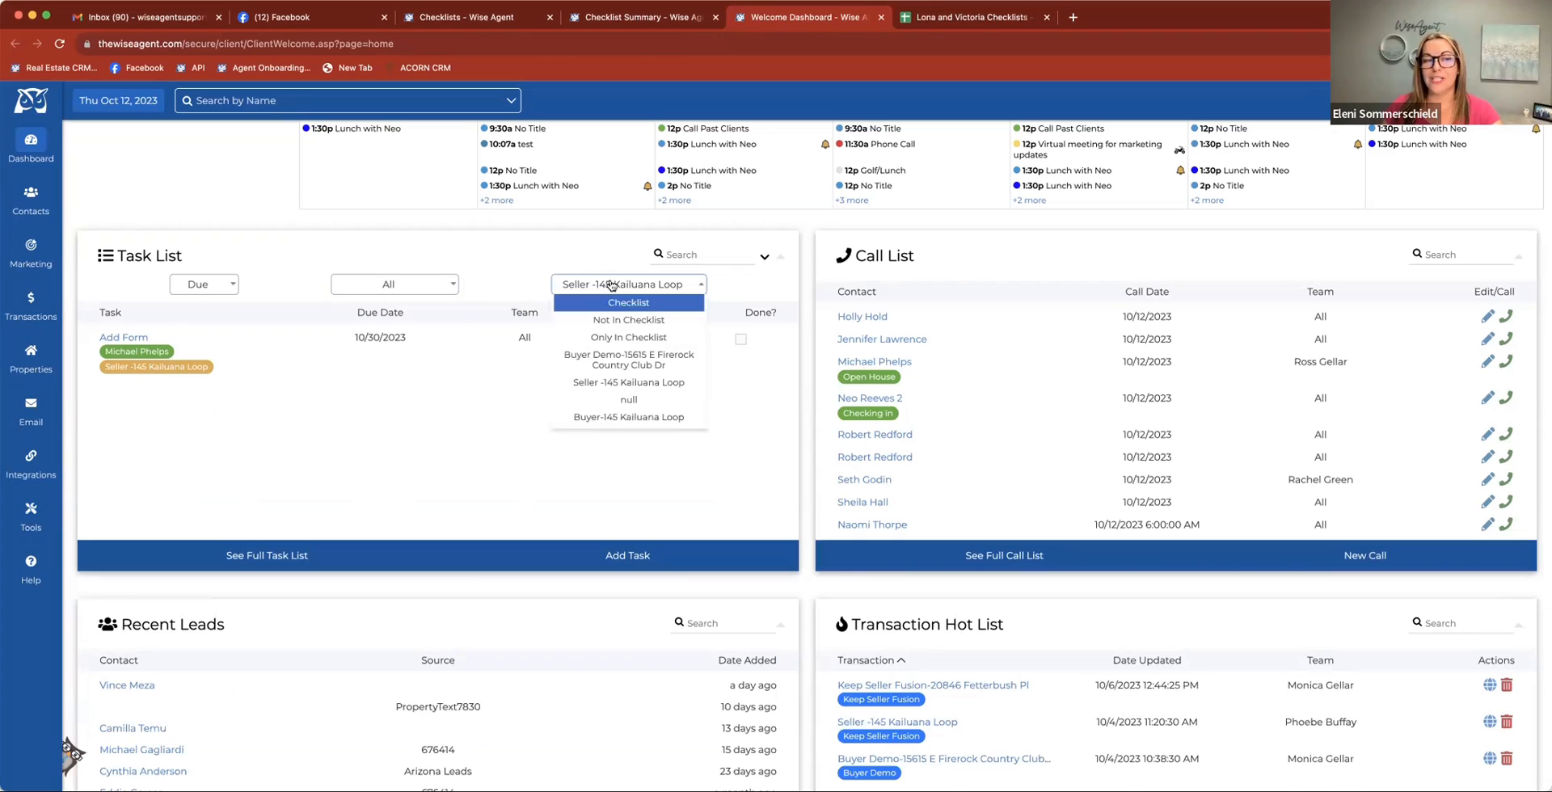
pyautogui.click(615, 358)
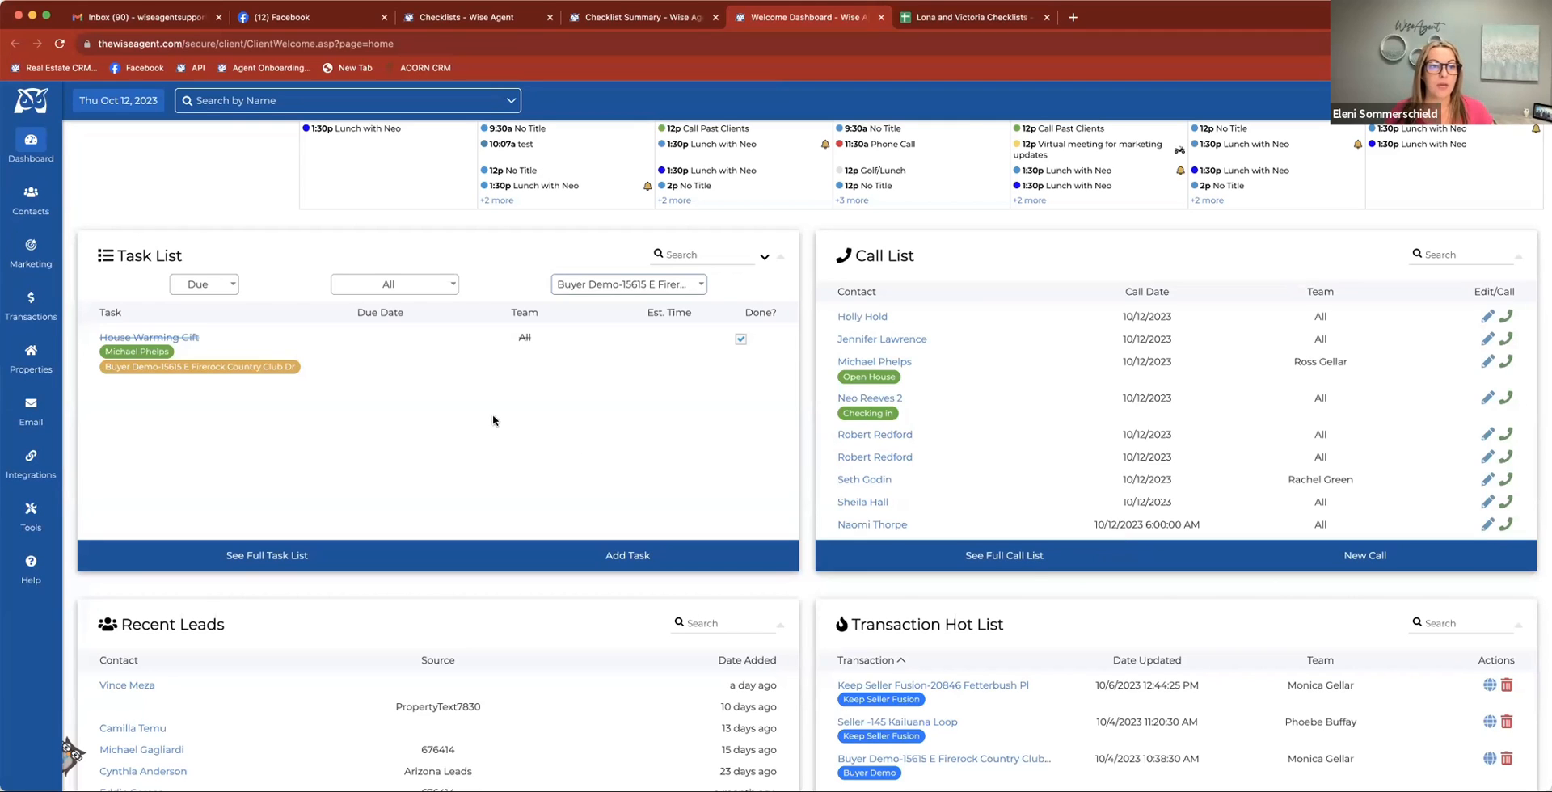
pyautogui.click(236, 289)
pyautogui.click(224, 343)
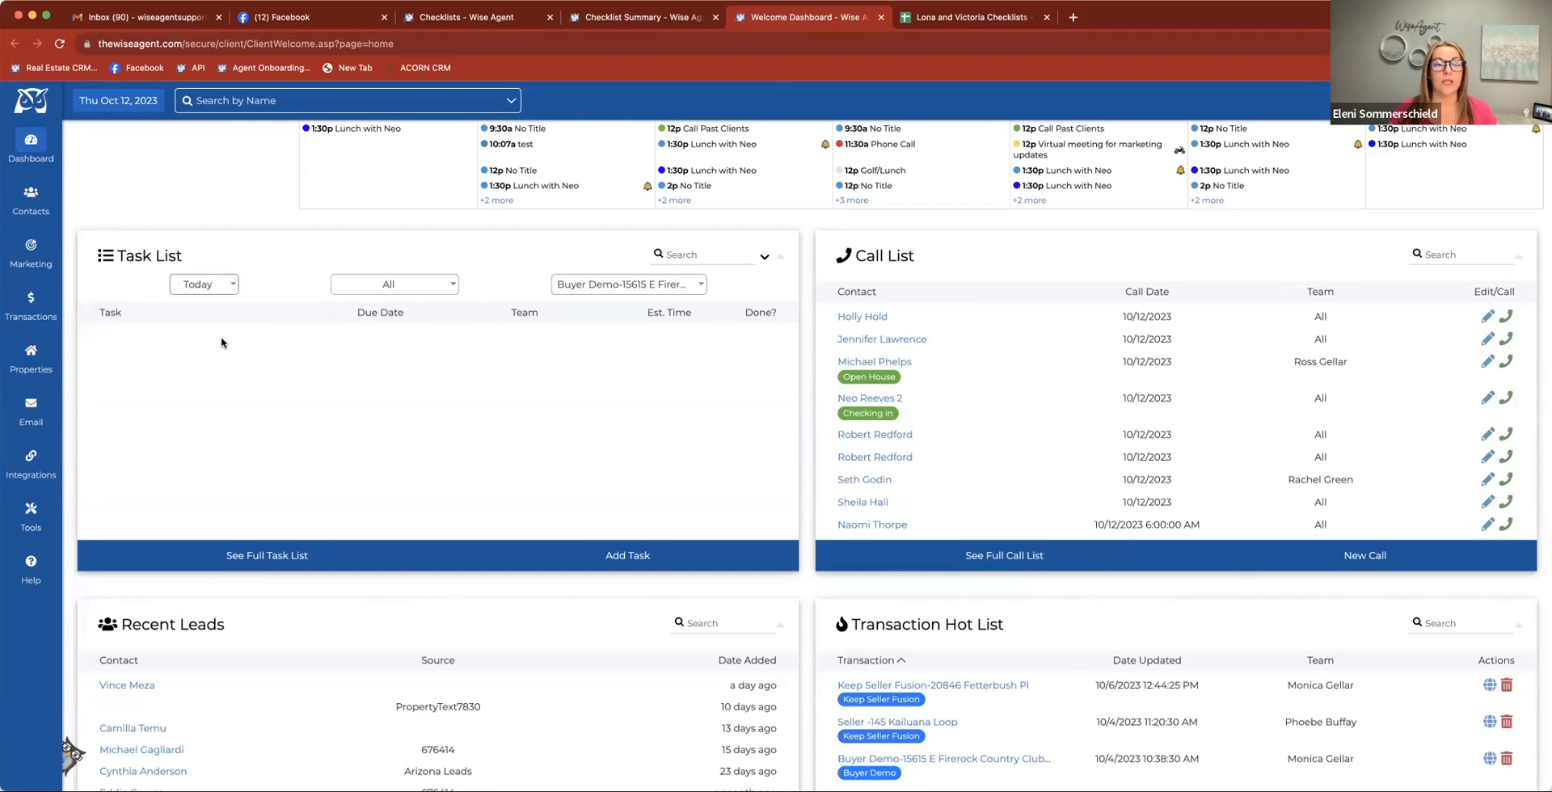
# Filter the Task List by Only In Checklist and set its time frame to Future
pyautogui.click(584, 291)
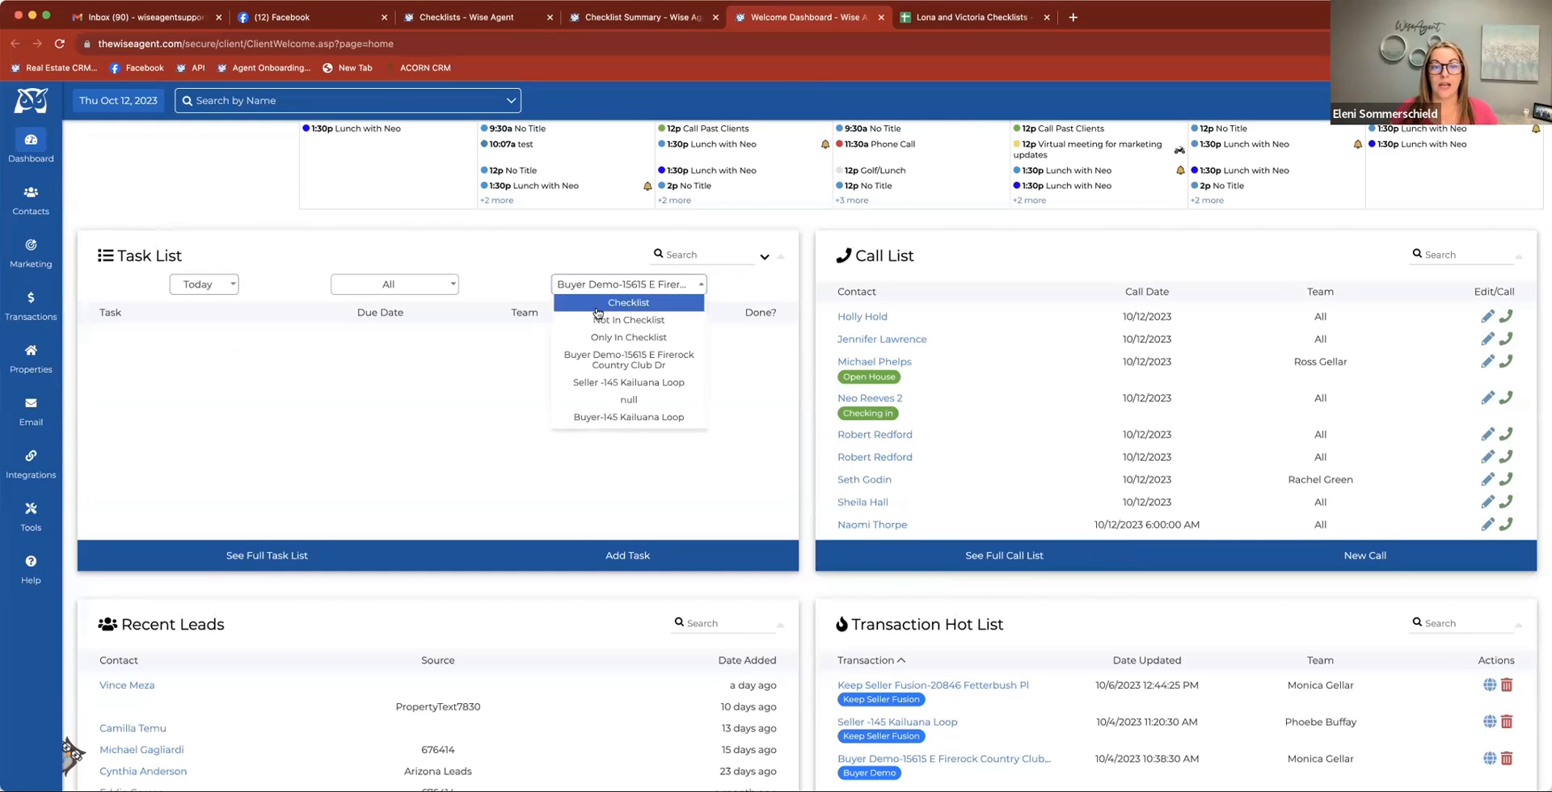
pyautogui.click(628, 337)
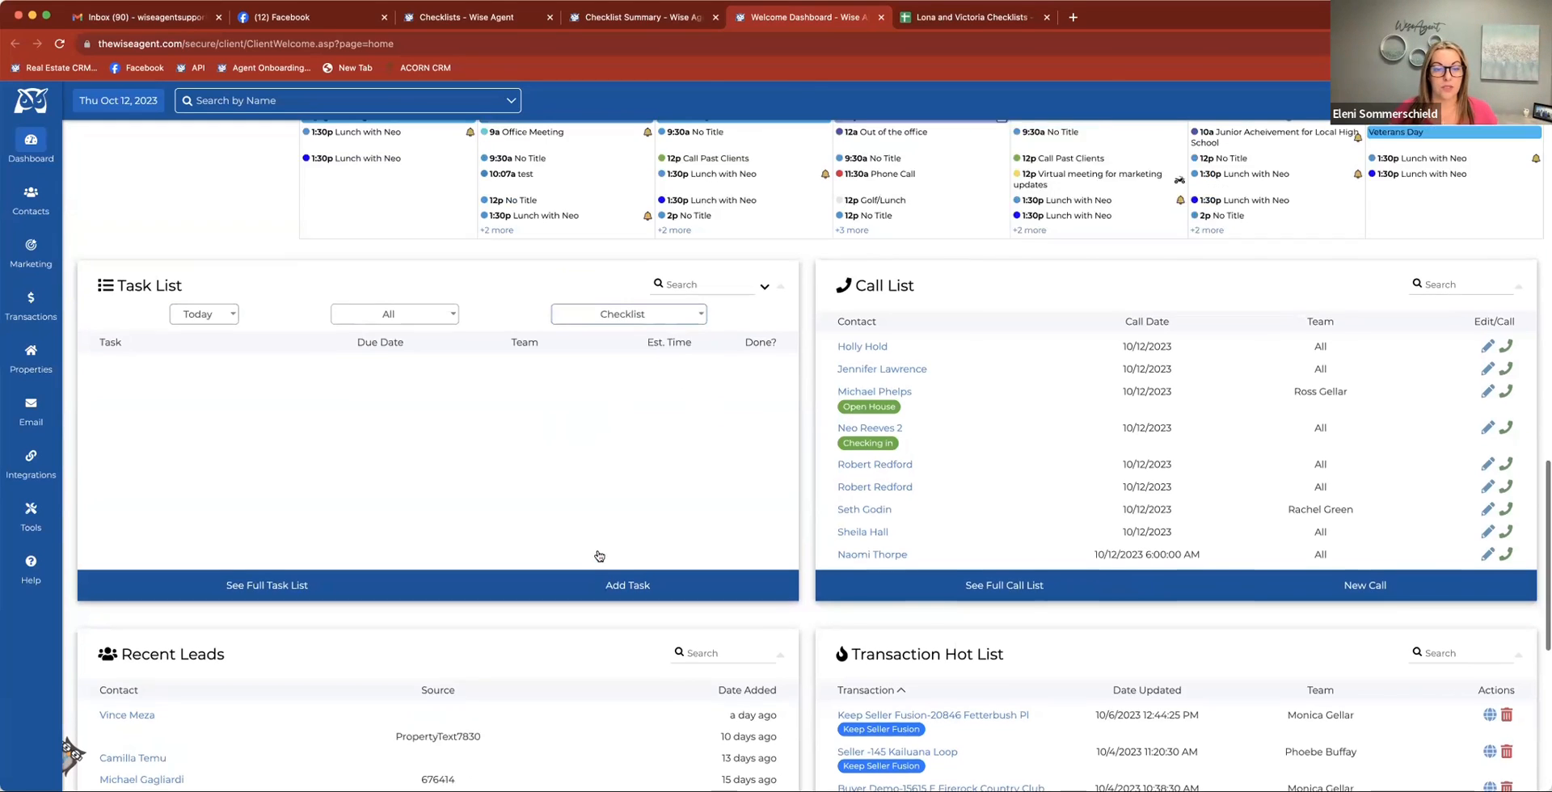
pyautogui.click(223, 500)
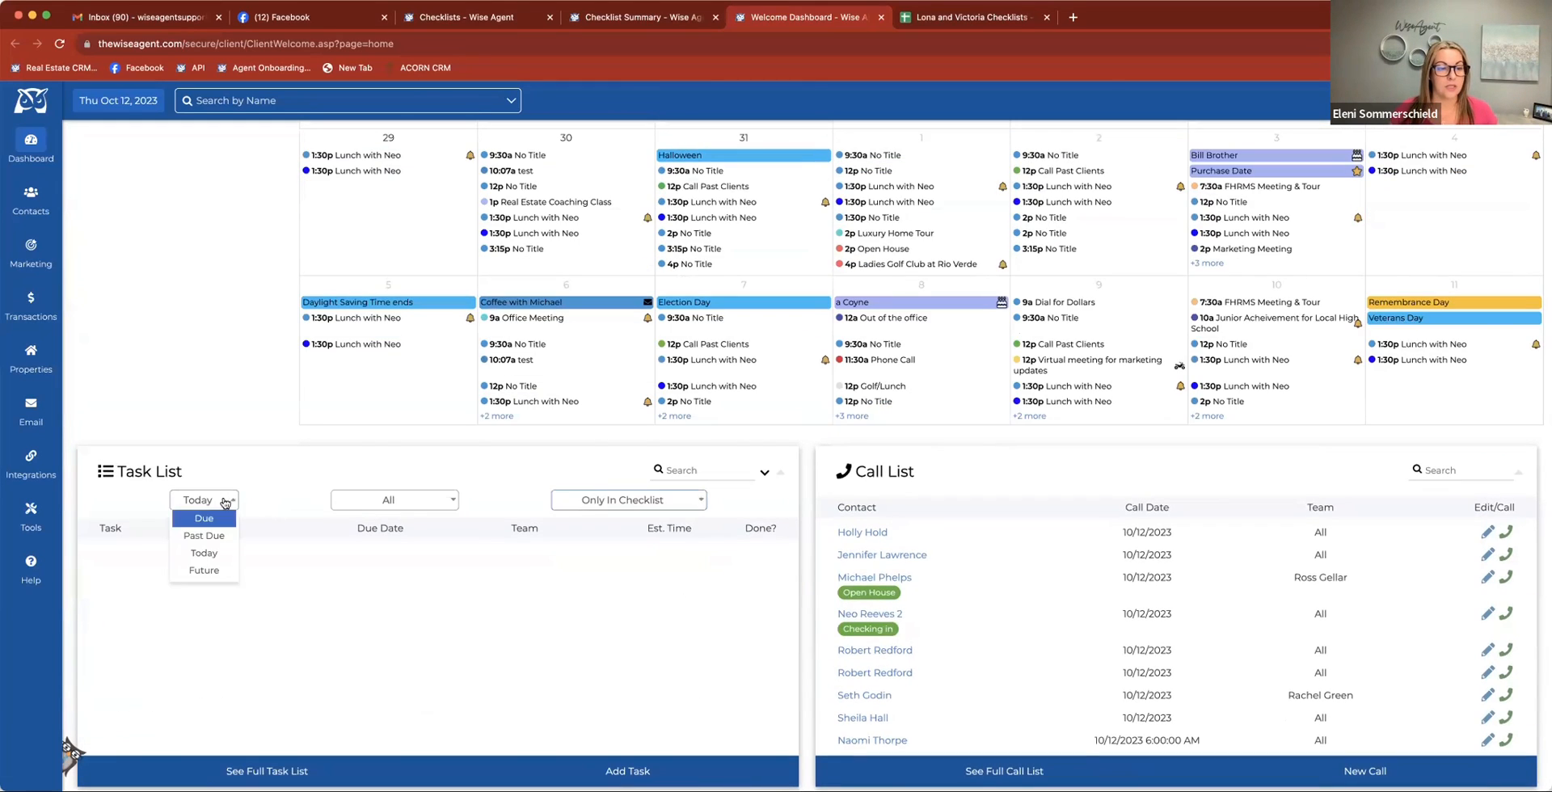
pyautogui.click(220, 569)
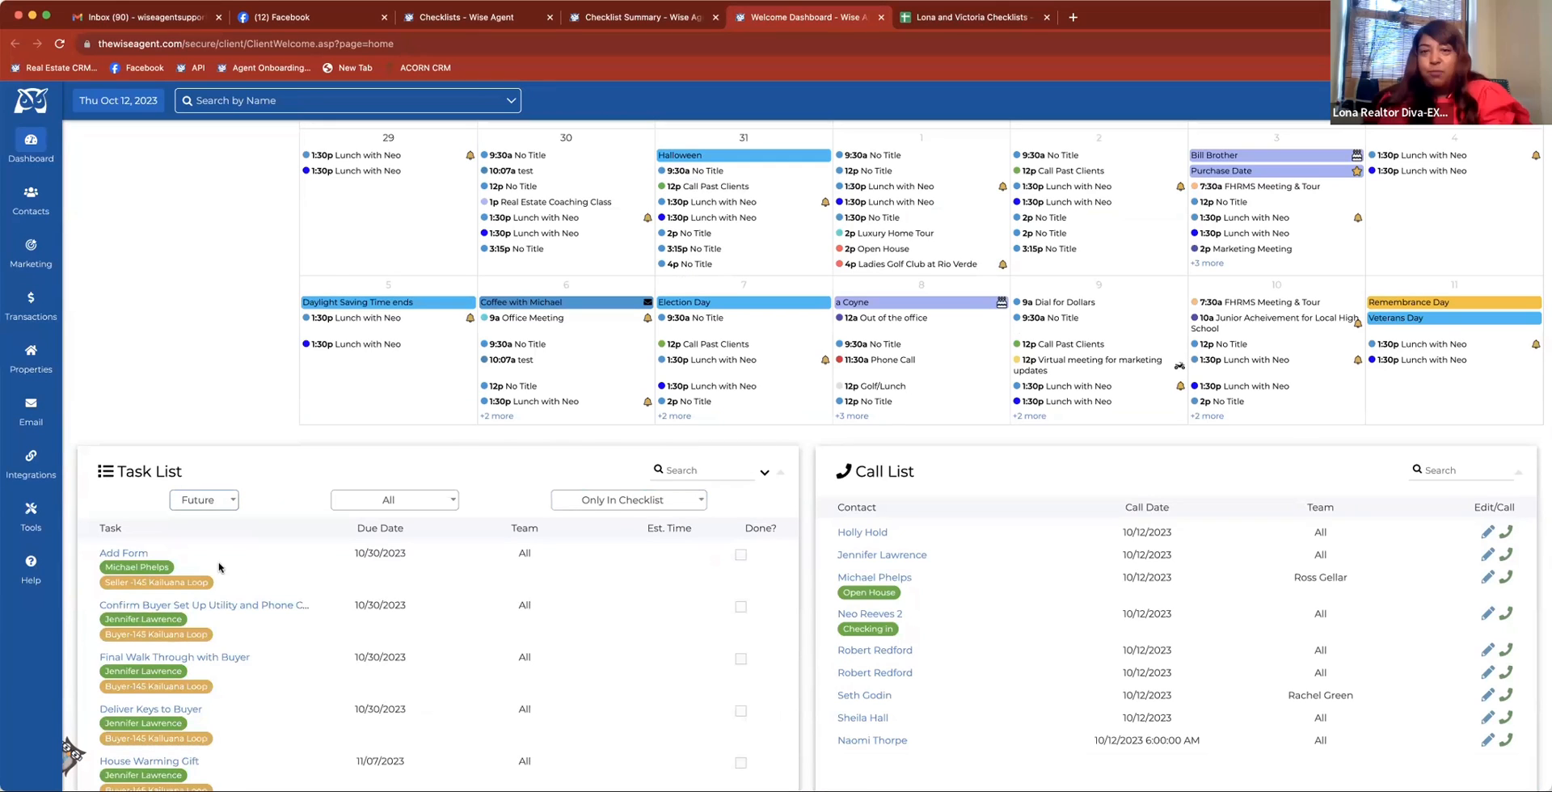
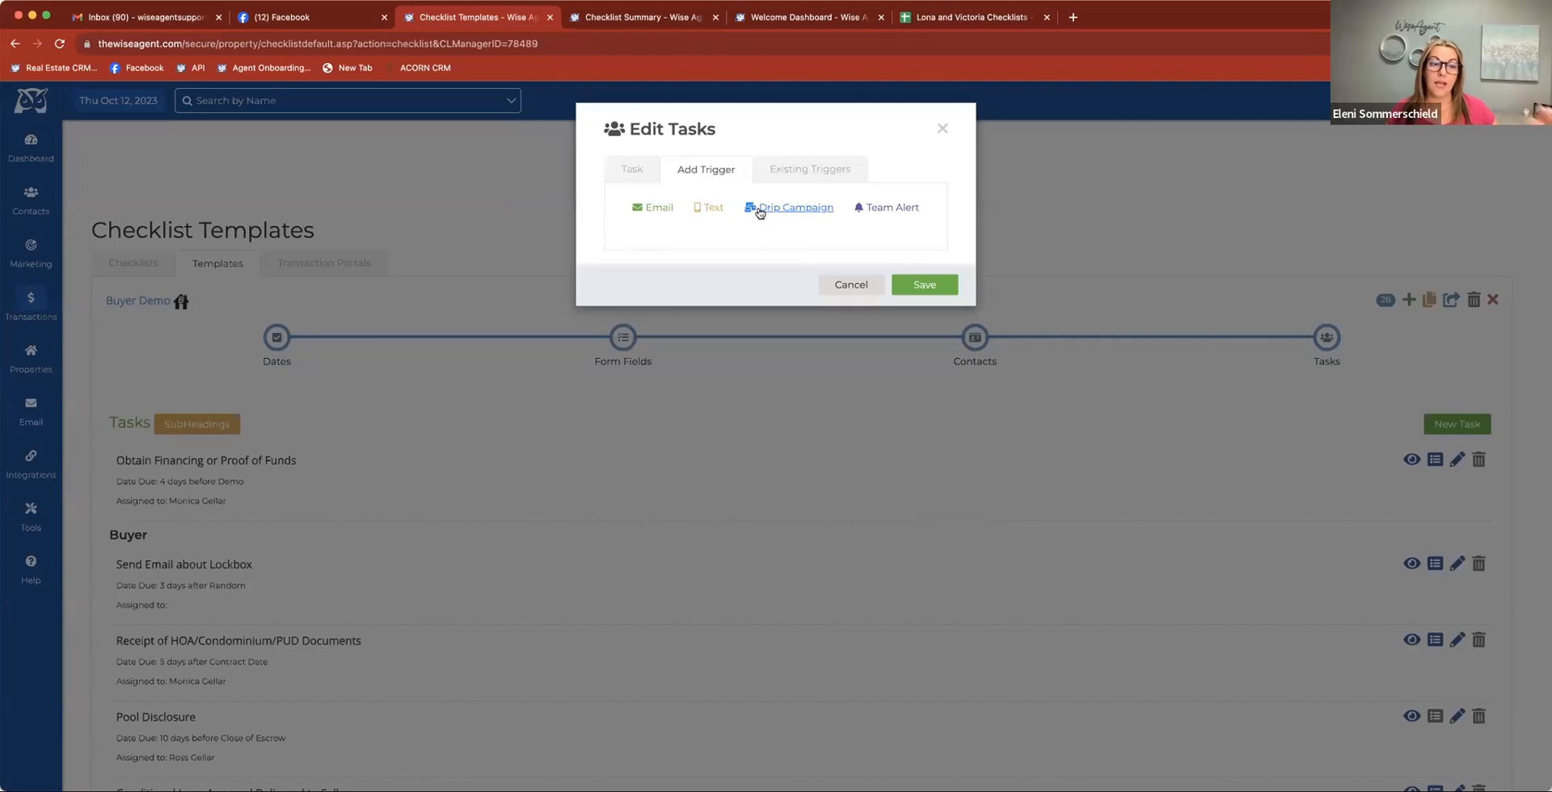
# Start an email trigger for the task and enter the sample text "dgfedukvjnf mdvb" in its message body
pyautogui.click(656, 209)
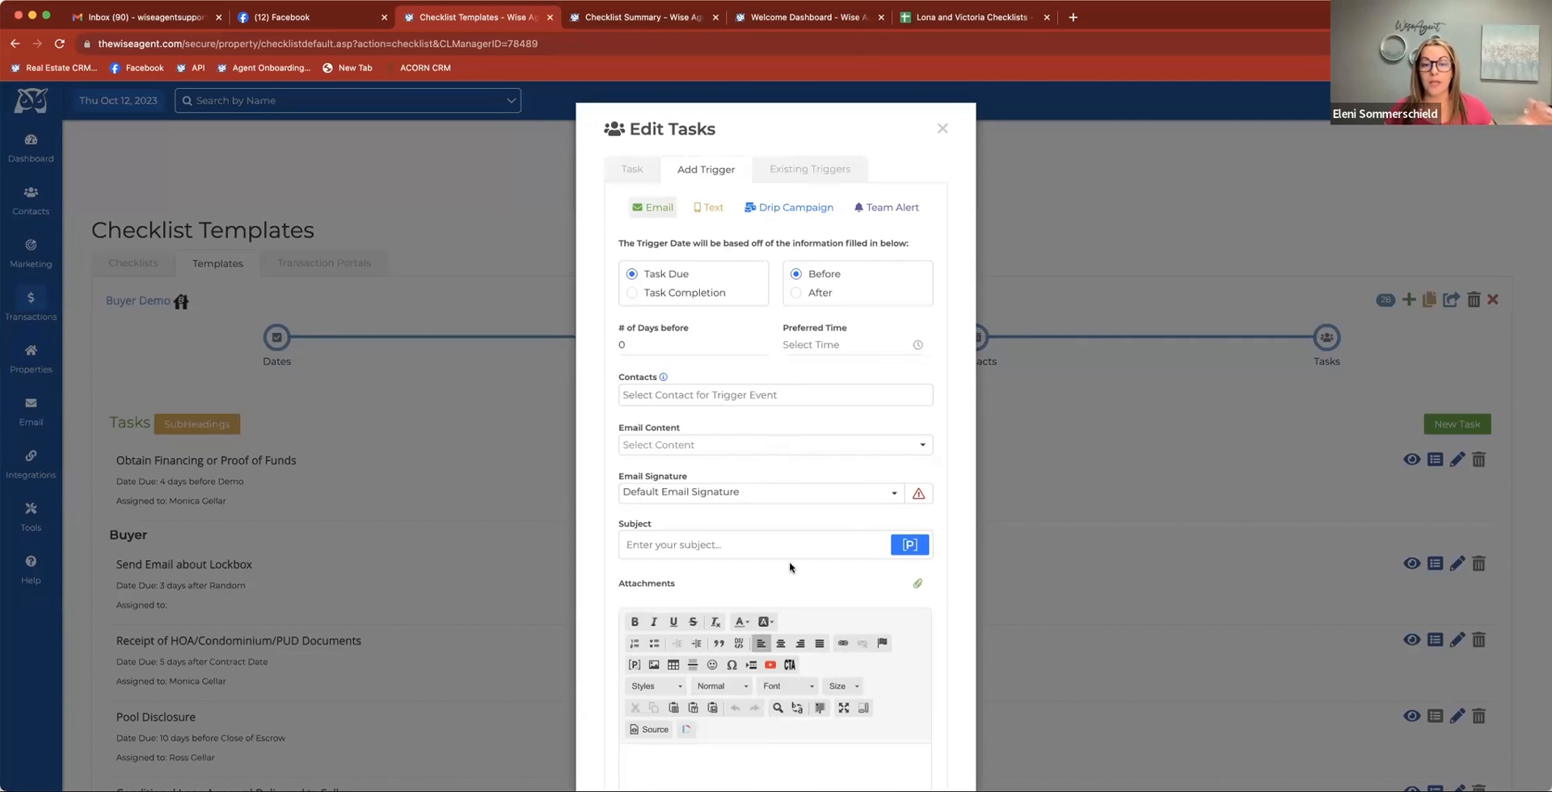
pyautogui.scroll(-2, 792, 570)
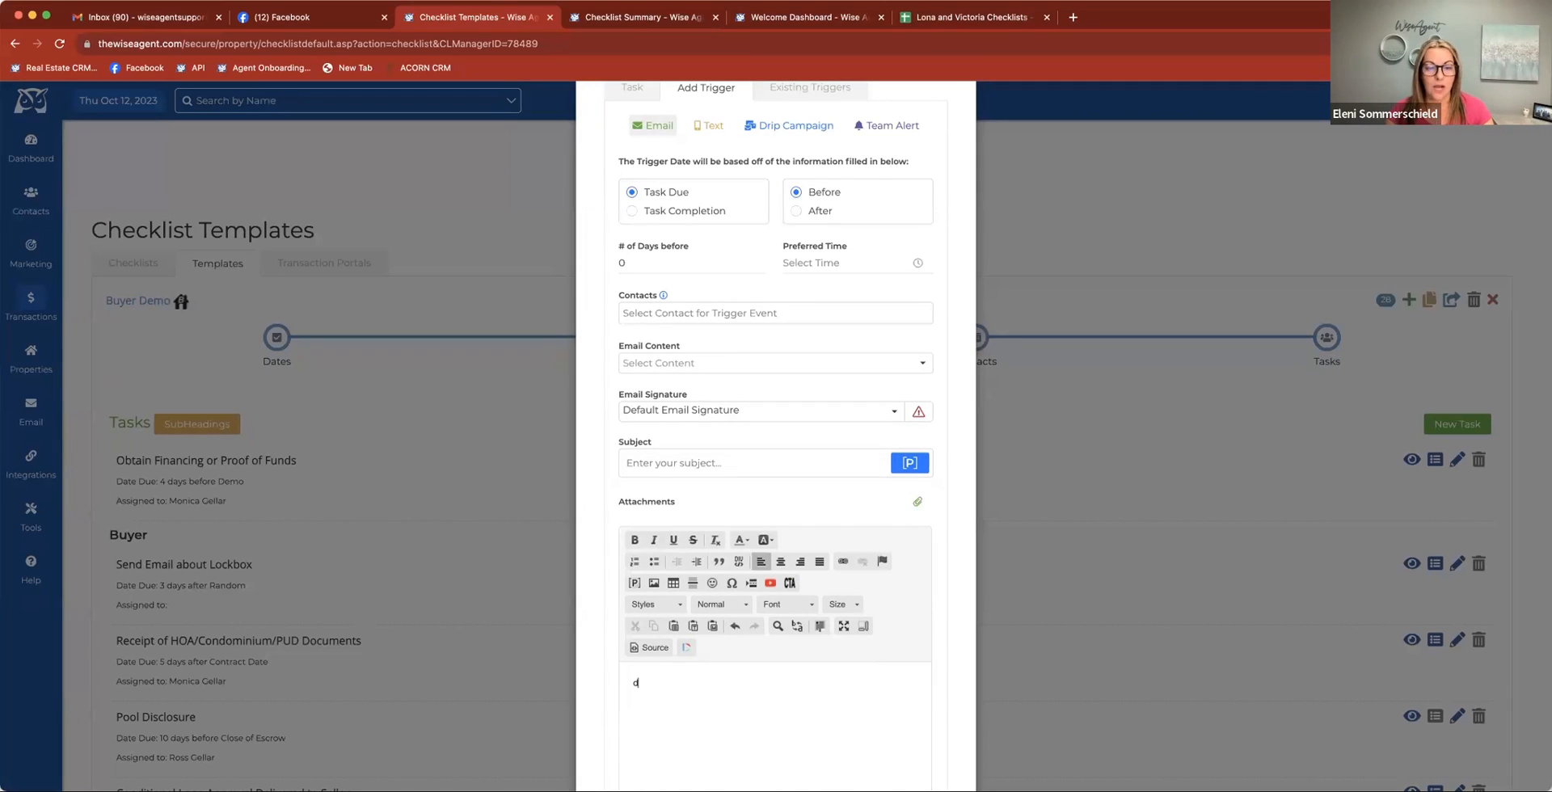
pyautogui.write('fedukvjnf mdvb')
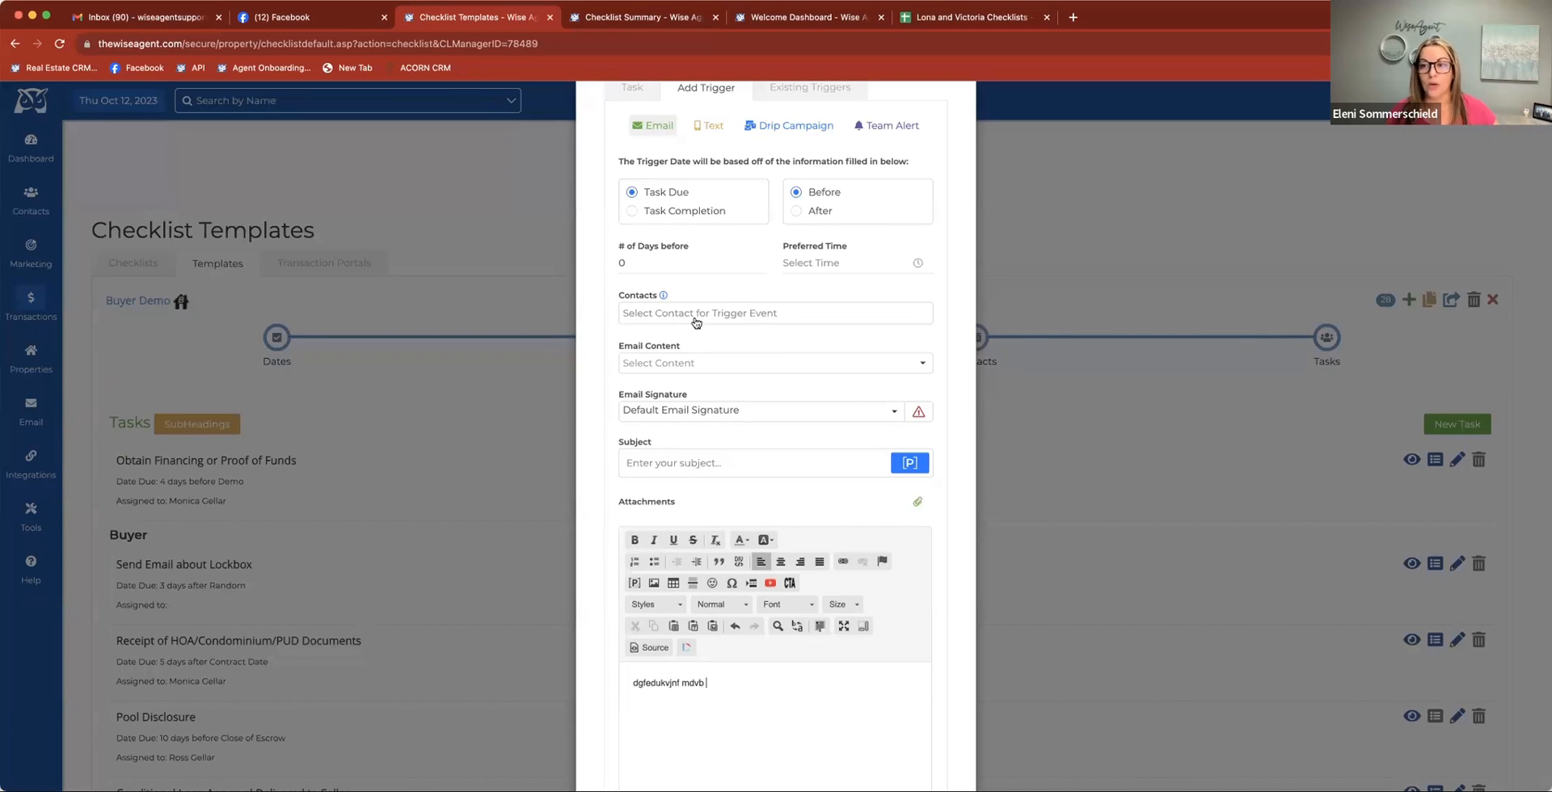
pyautogui.scroll(2, 695, 323)
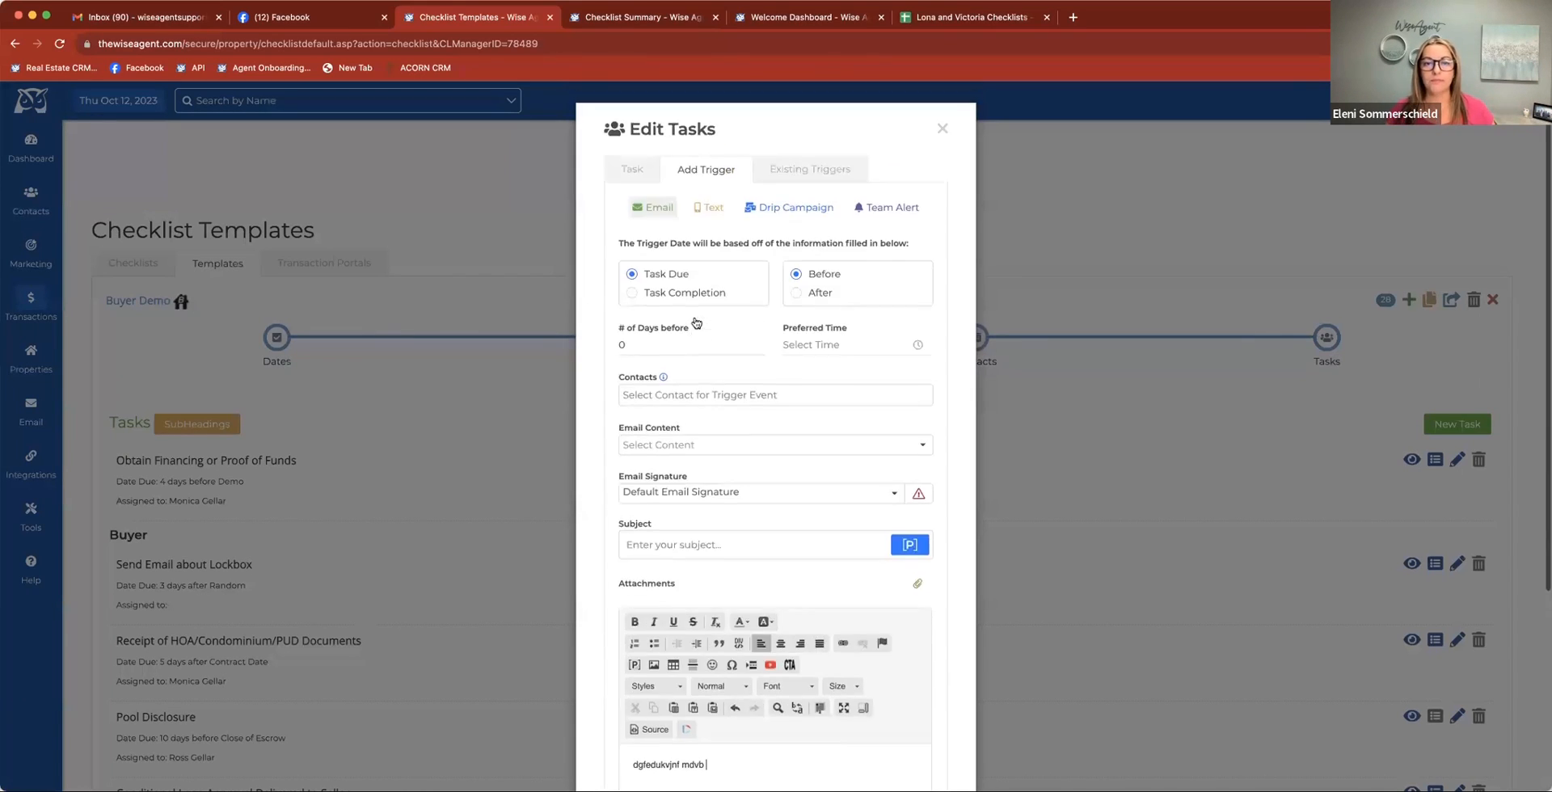
# Set up a Drip Campaign trigger for when the task is complete, using the stock_Seller - Home Sale Anniversary Follow Up program
pyautogui.click(772, 209)
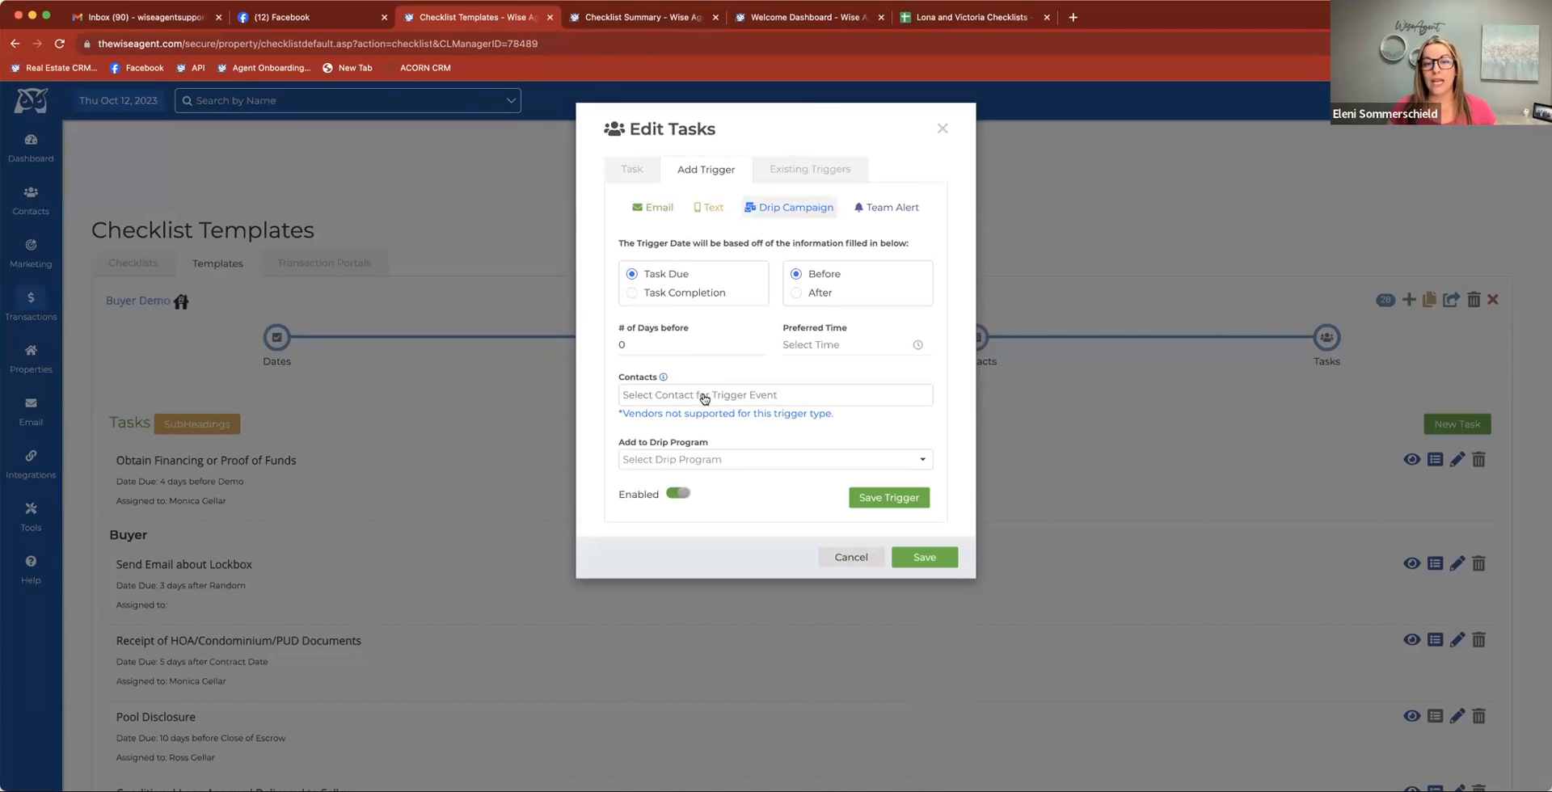
pyautogui.click(676, 294)
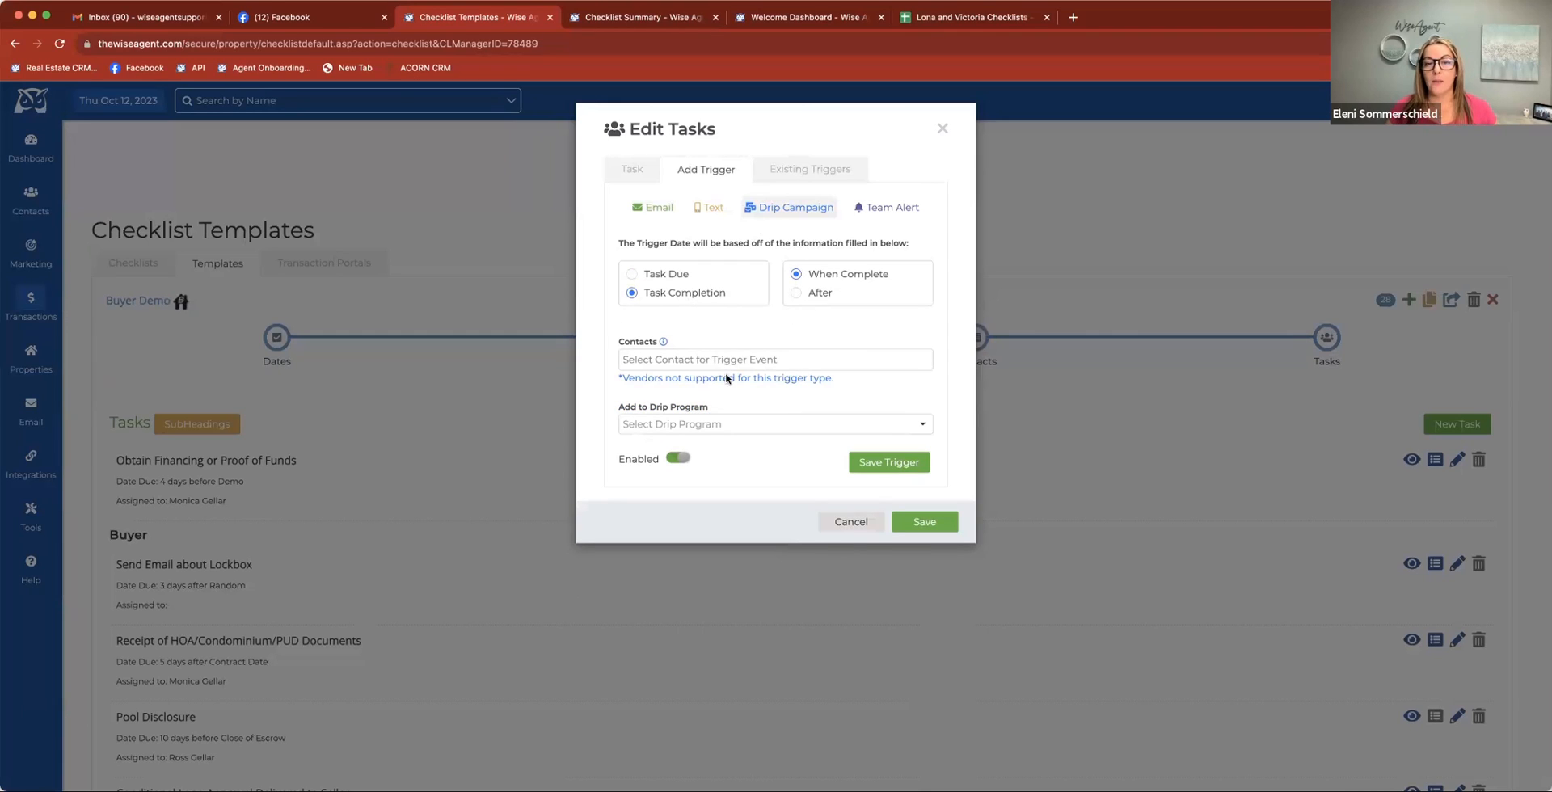
pyautogui.click(708, 421)
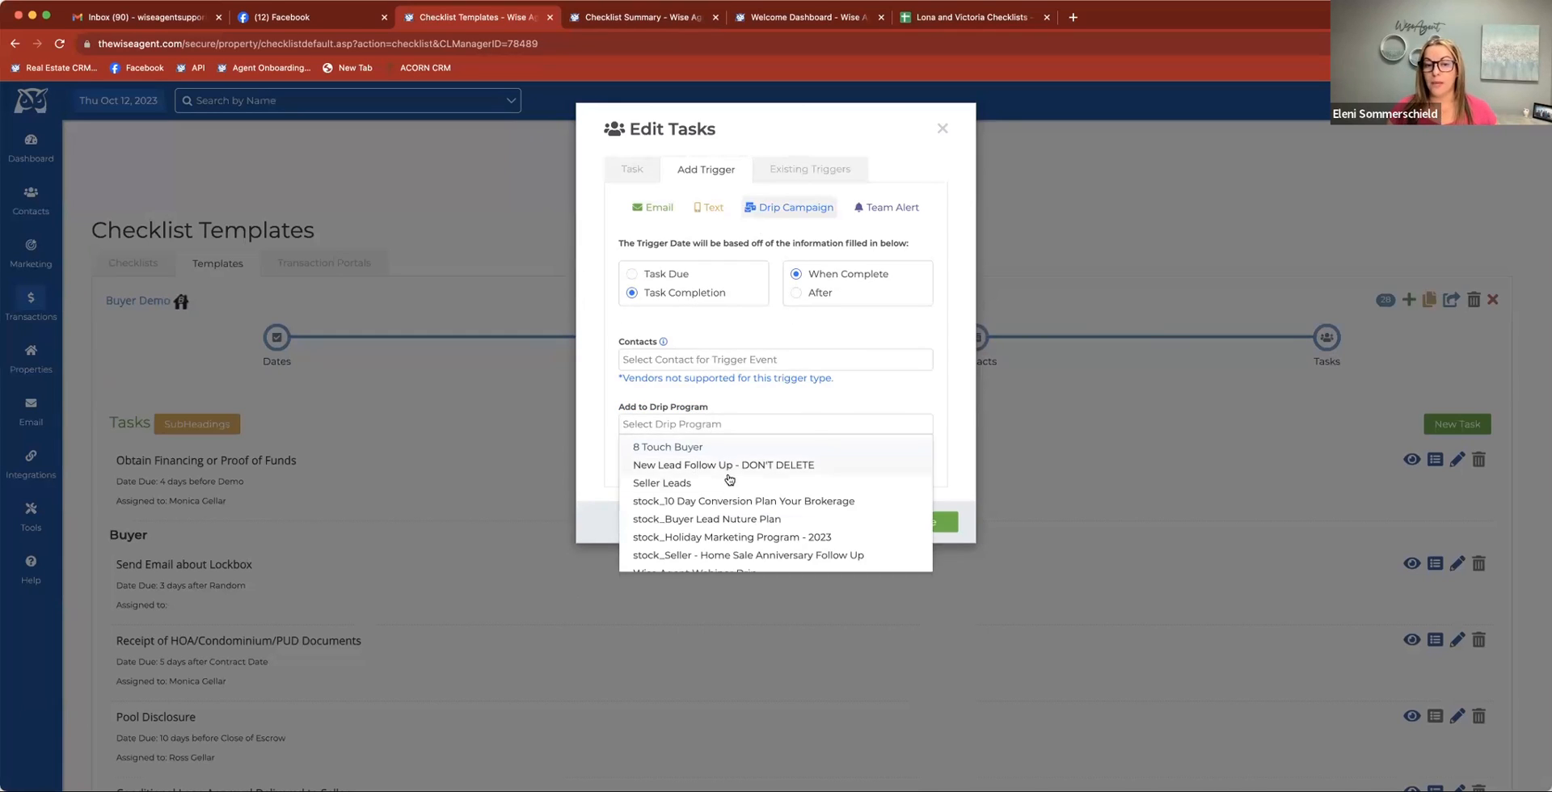
pyautogui.scroll(-1, 751, 539)
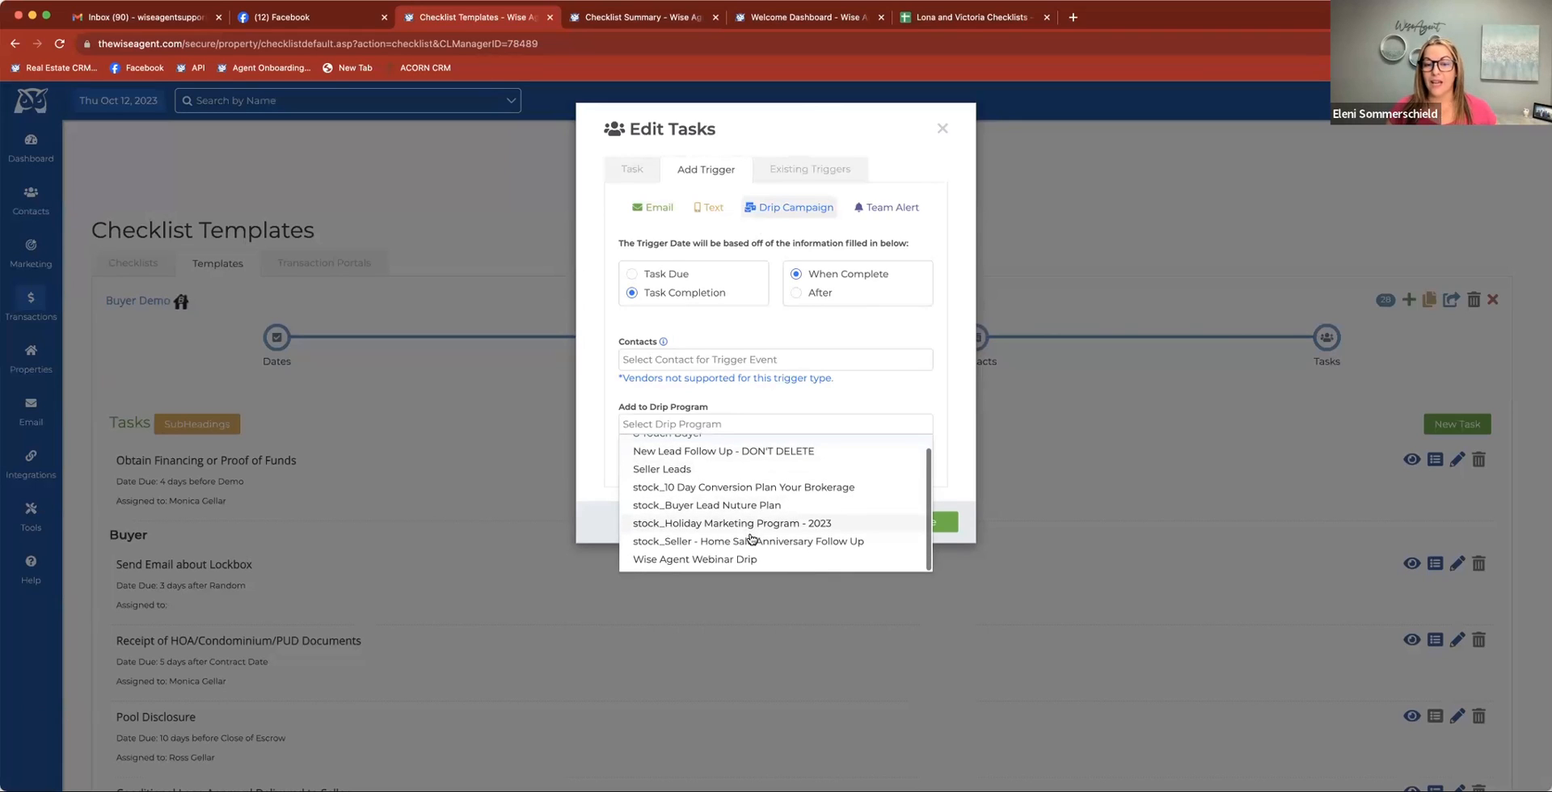
pyautogui.click(738, 540)
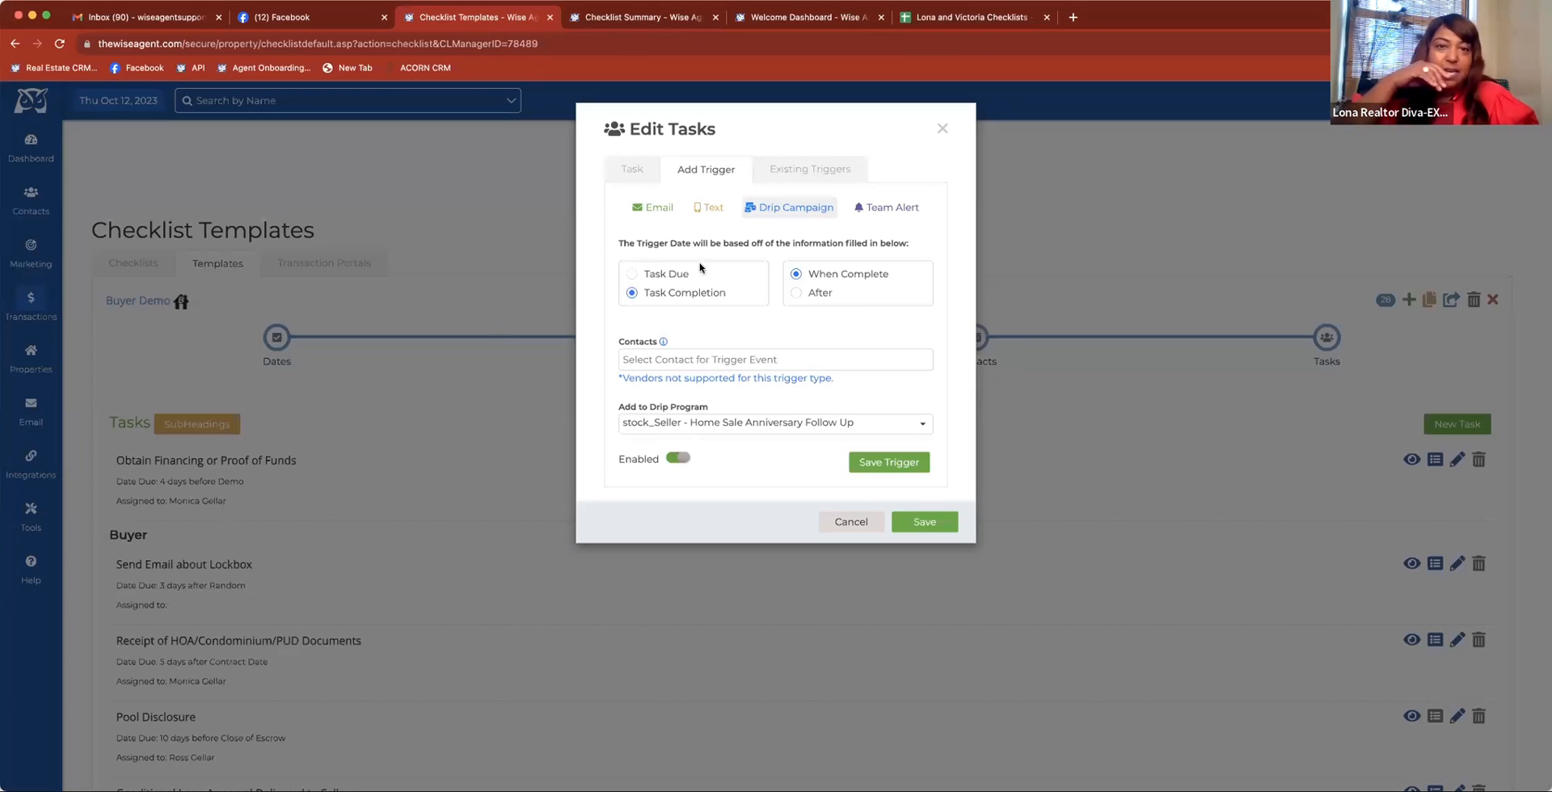
# Compare the Team Alert and Drip Campaign trigger options, and look over the Buyer Demo checklist summary's dates and tasks
pyautogui.click(872, 207)
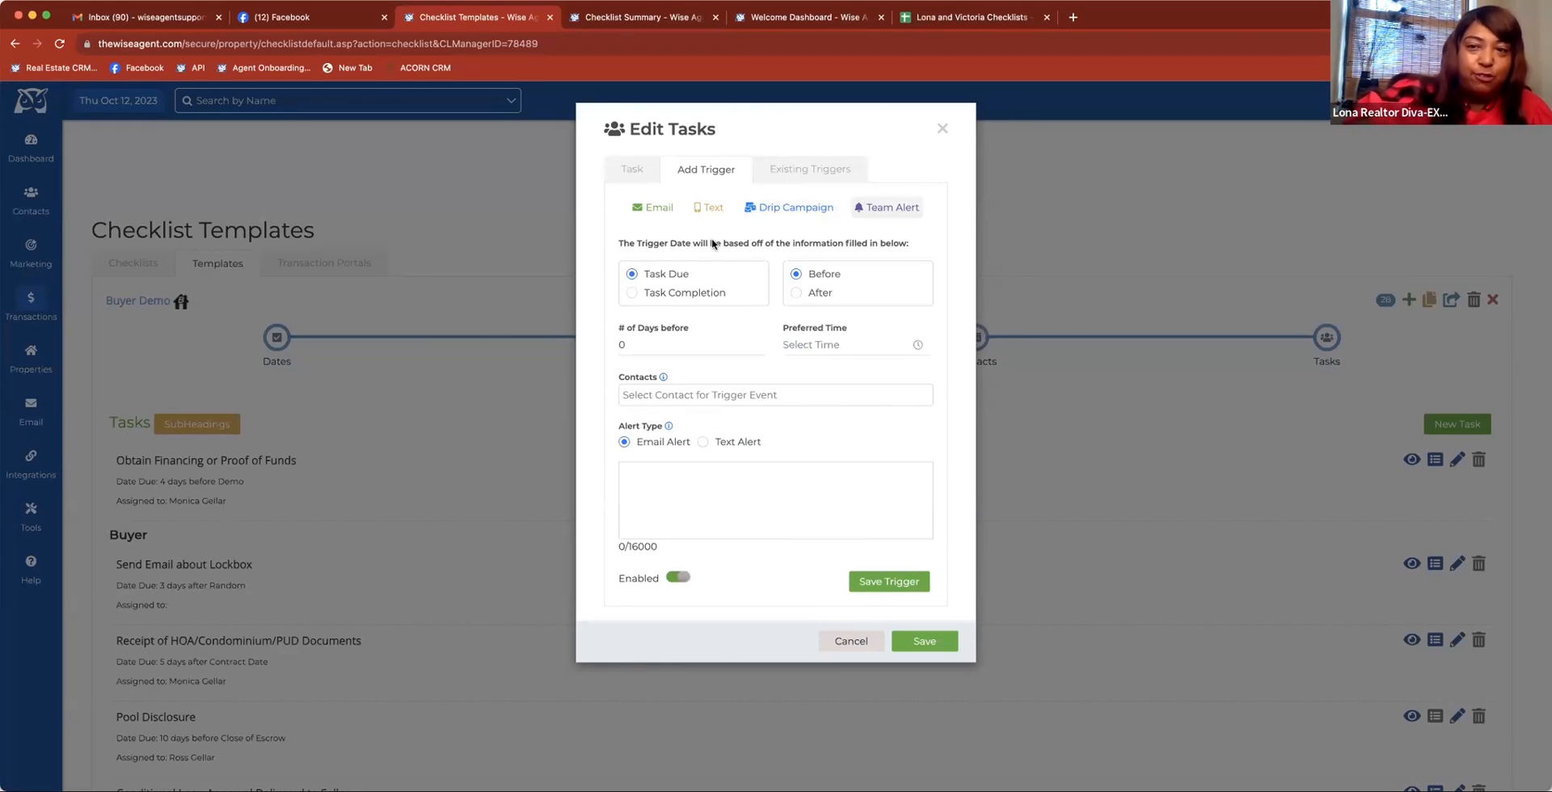
pyautogui.click(775, 208)
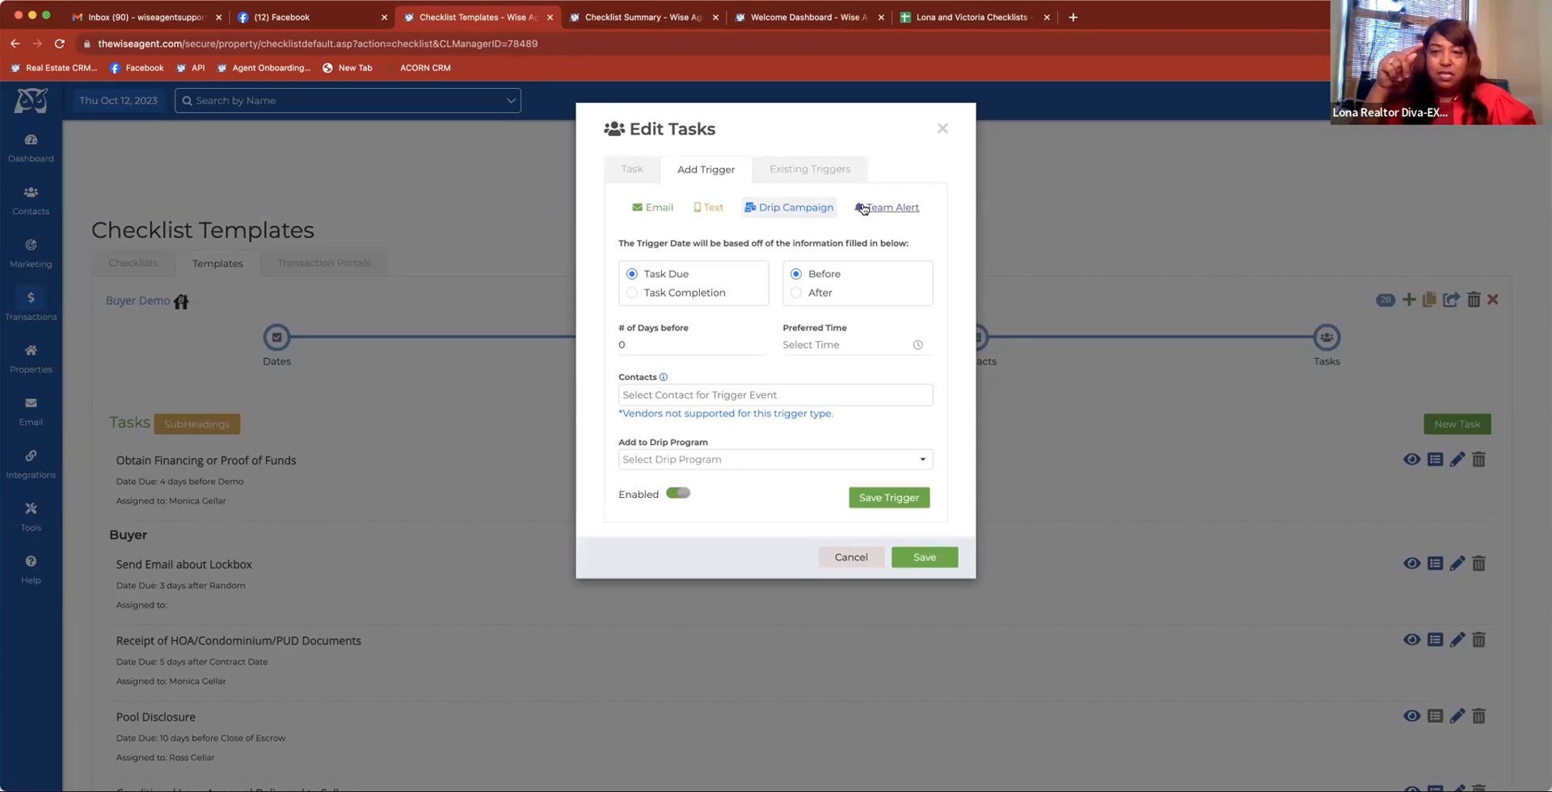
pyautogui.click(673, 23)
pyautogui.scroll(-3, 671, 452)
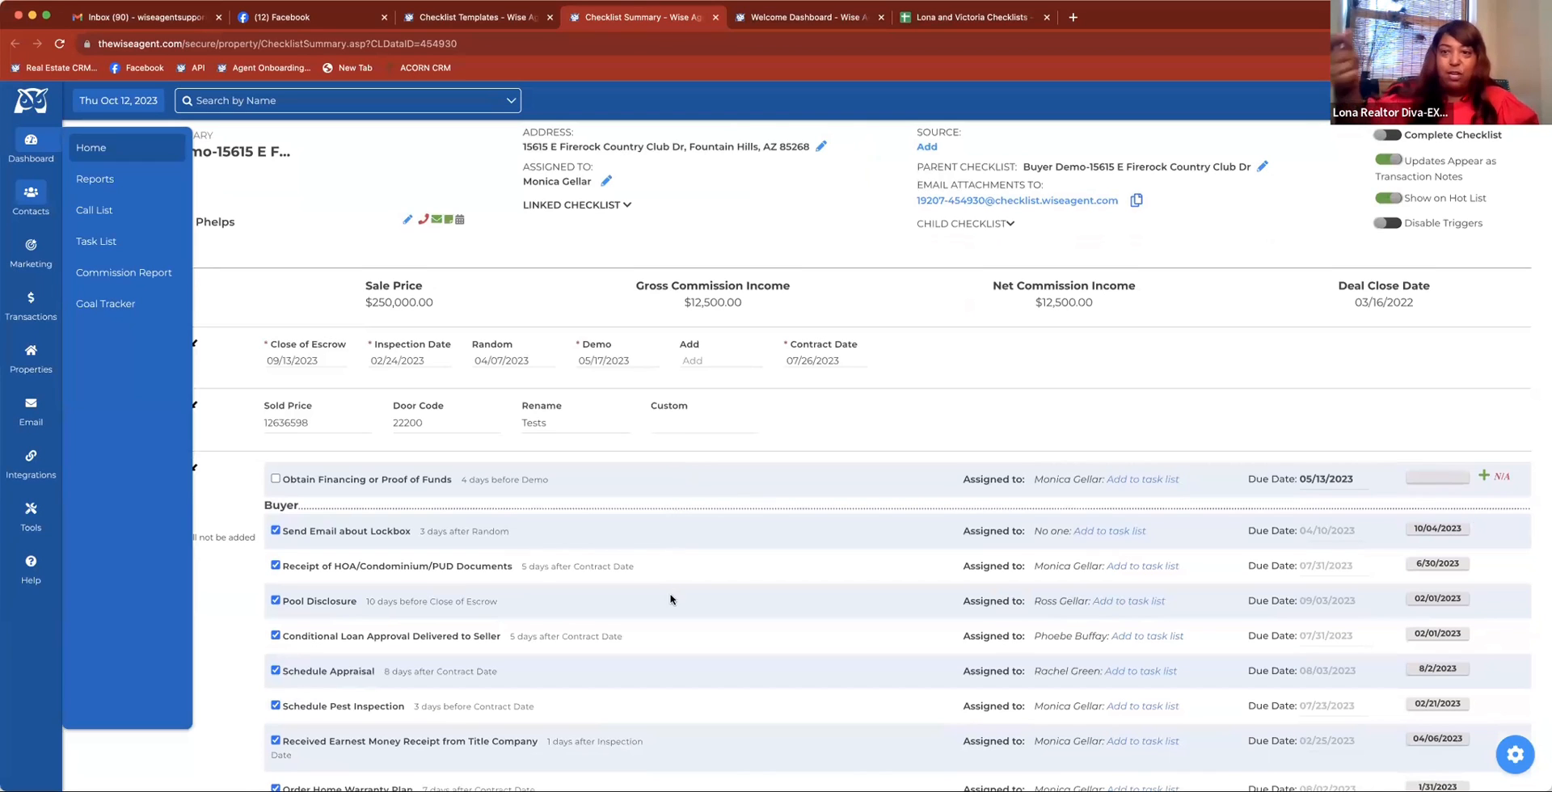
pyautogui.click(247, 179)
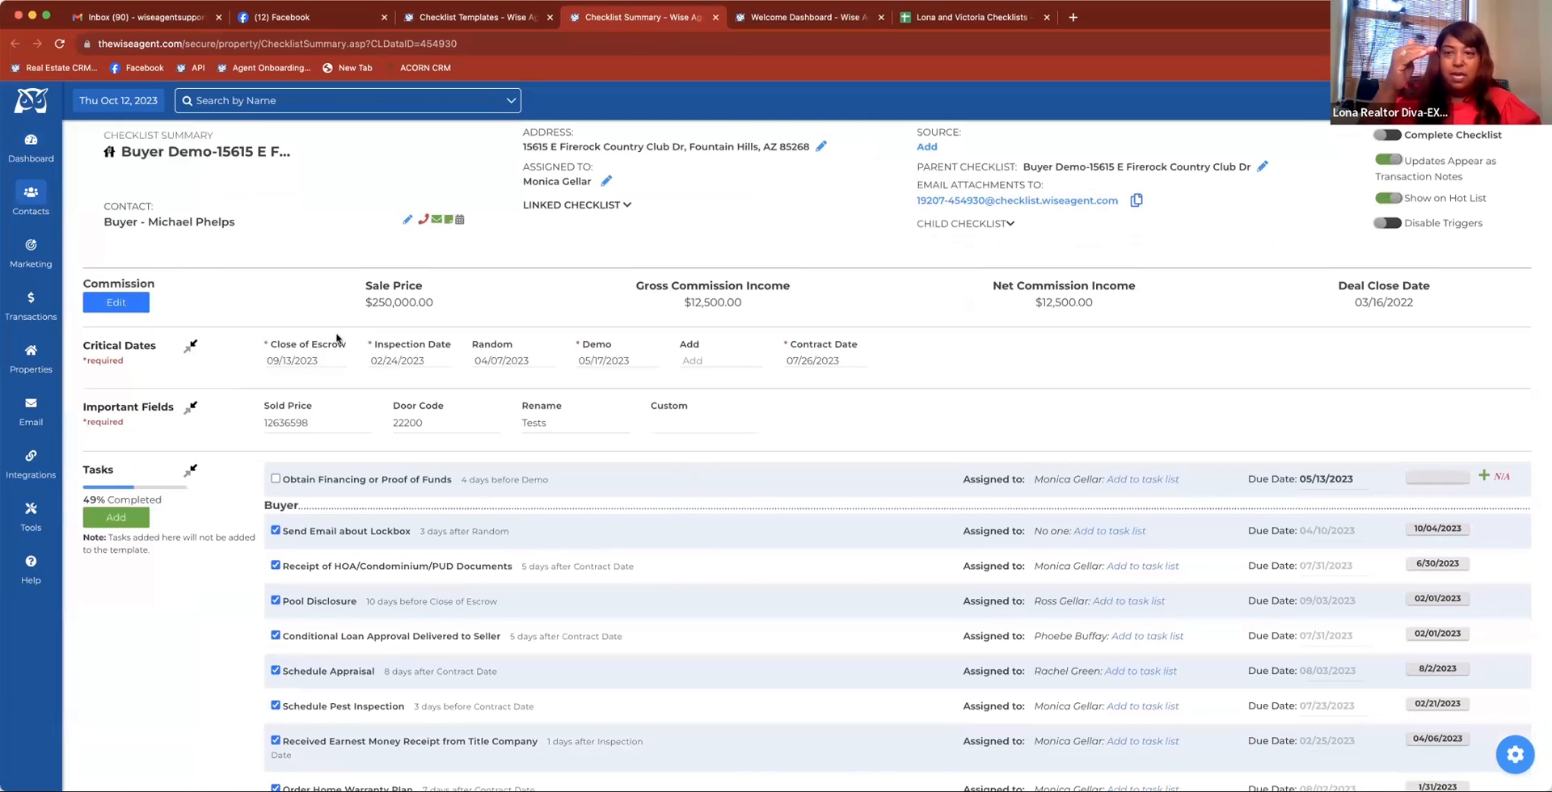
pyautogui.scroll(-2, 497, 598)
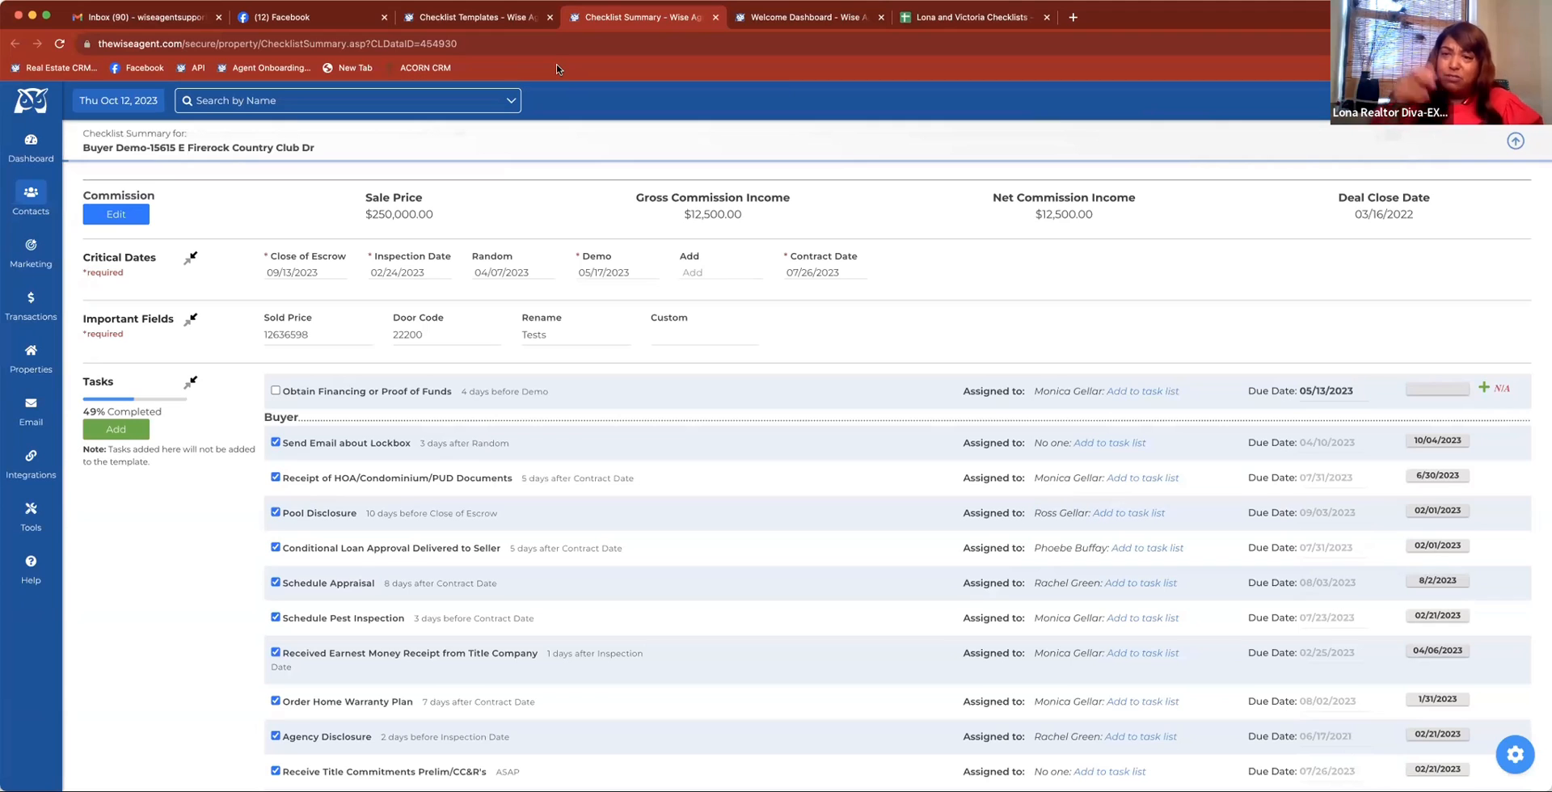
pyautogui.click(493, 18)
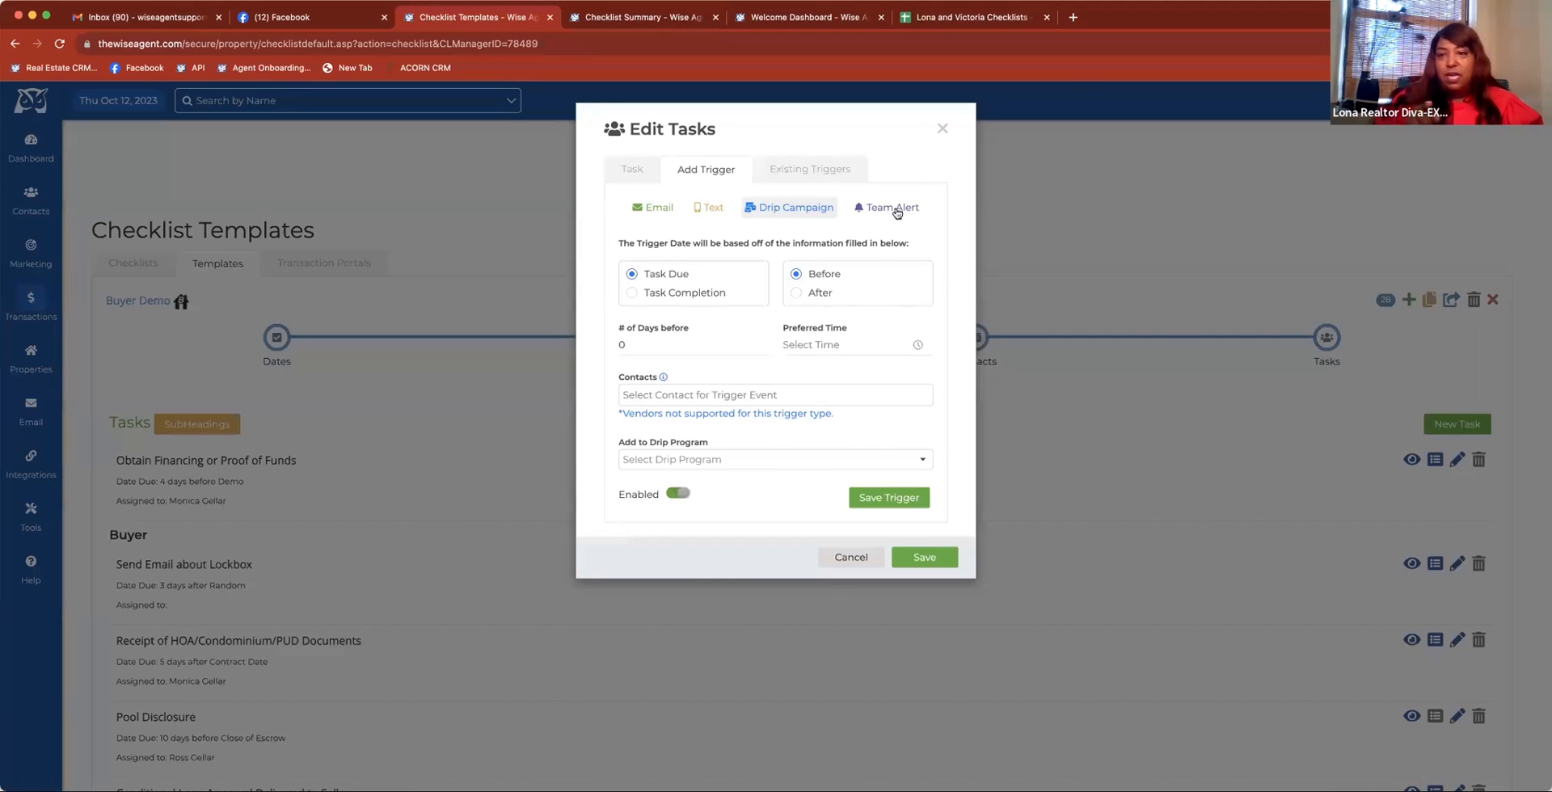
# Set up a Team Alert trigger as a Text Alert 3 days before the task is due, with the message "edfghj"
pyautogui.click(894, 209)
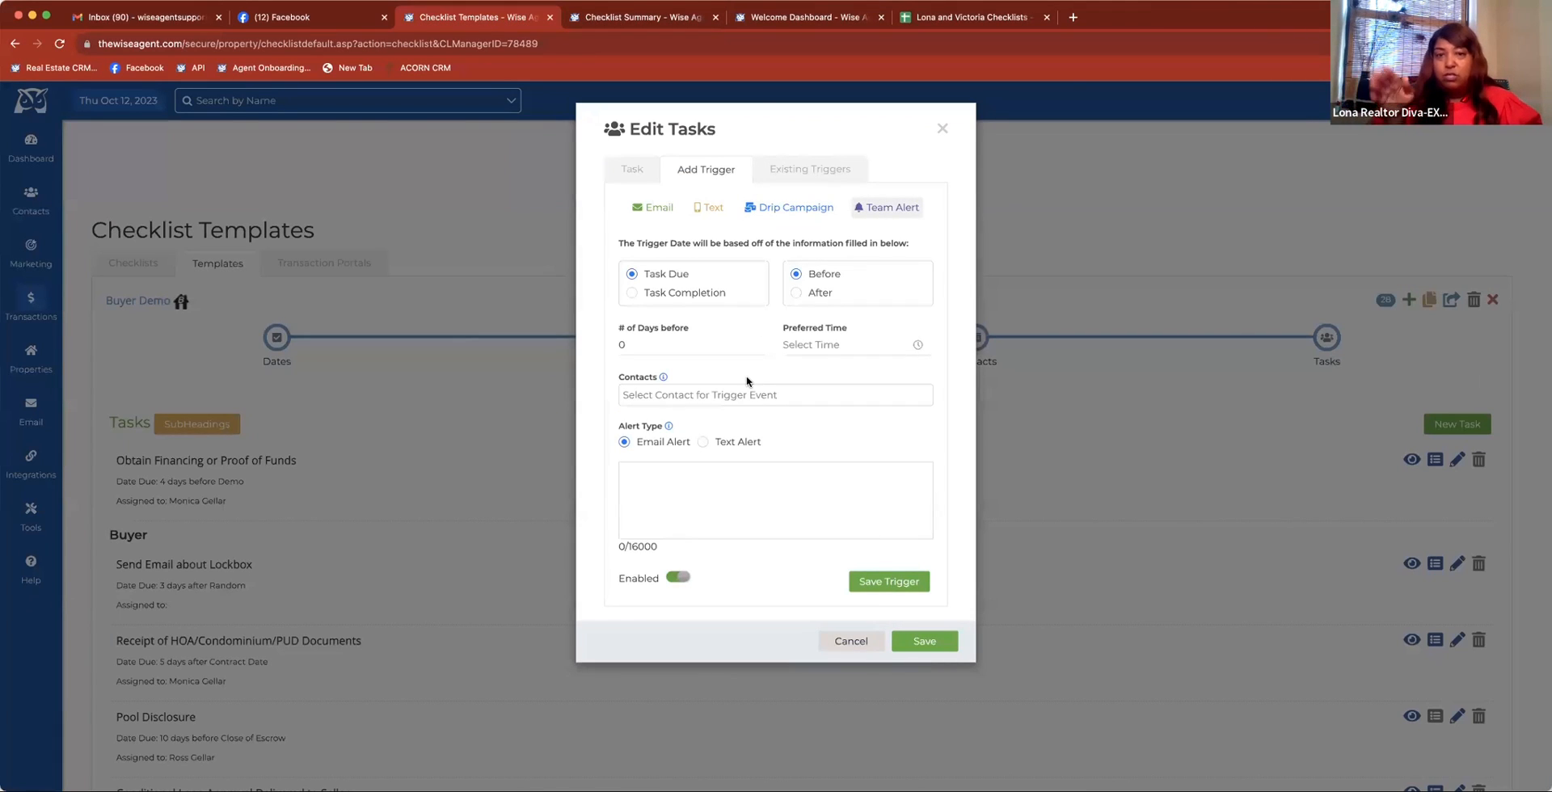
pyautogui.click(716, 442)
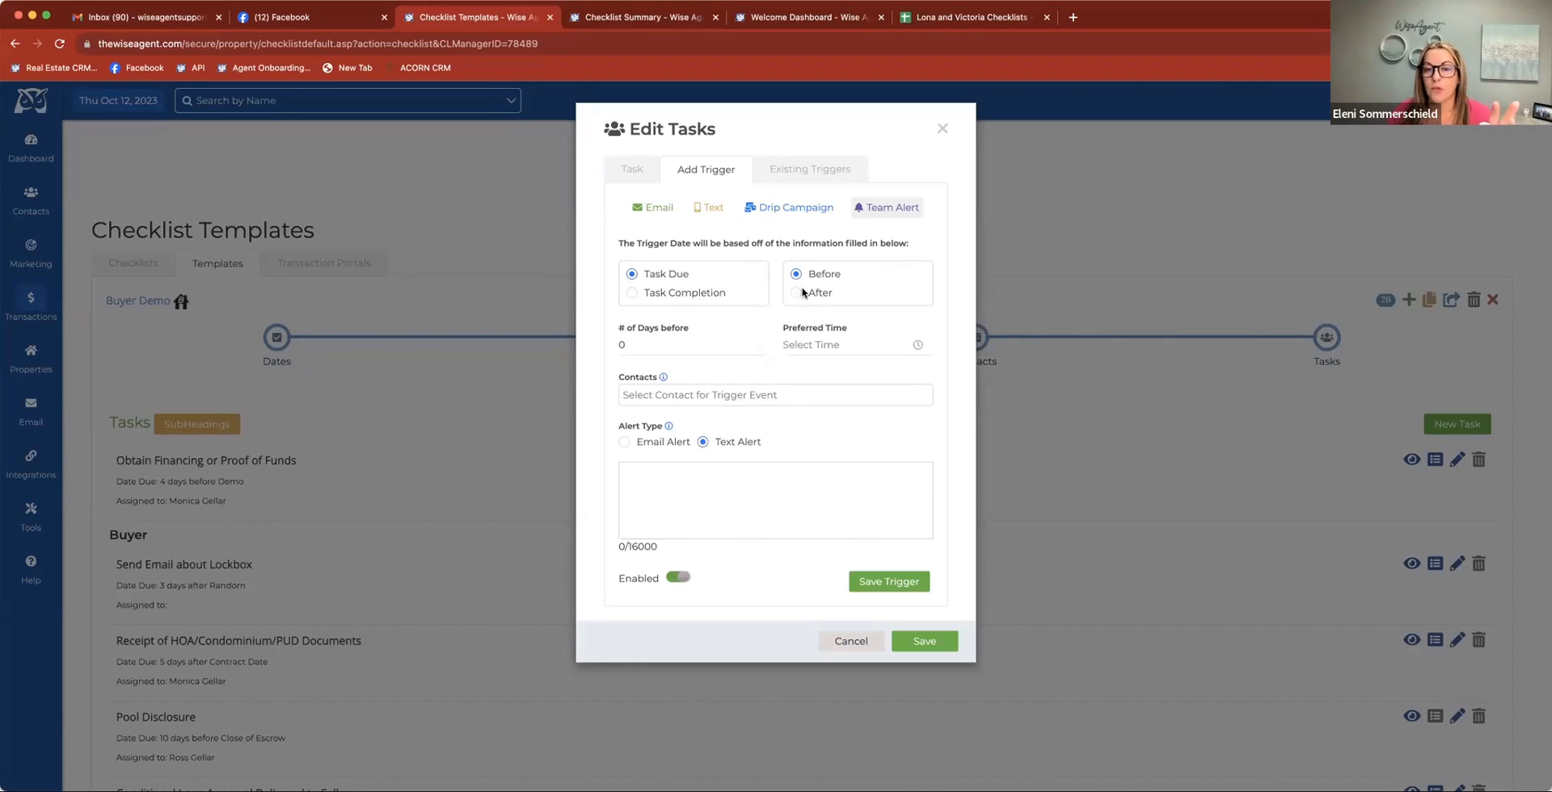
pyautogui.click(673, 346)
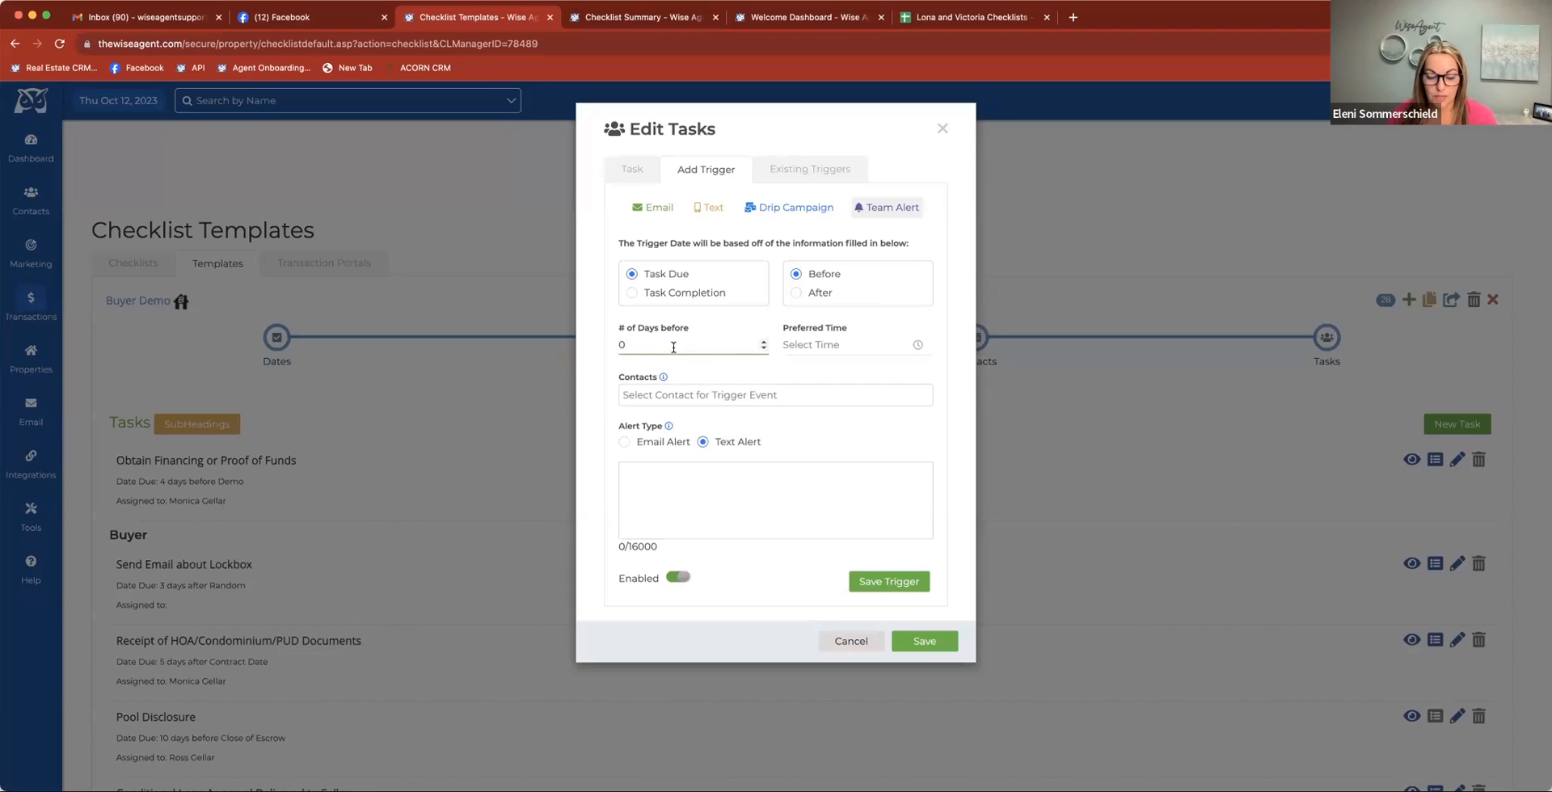
pyautogui.write('3')
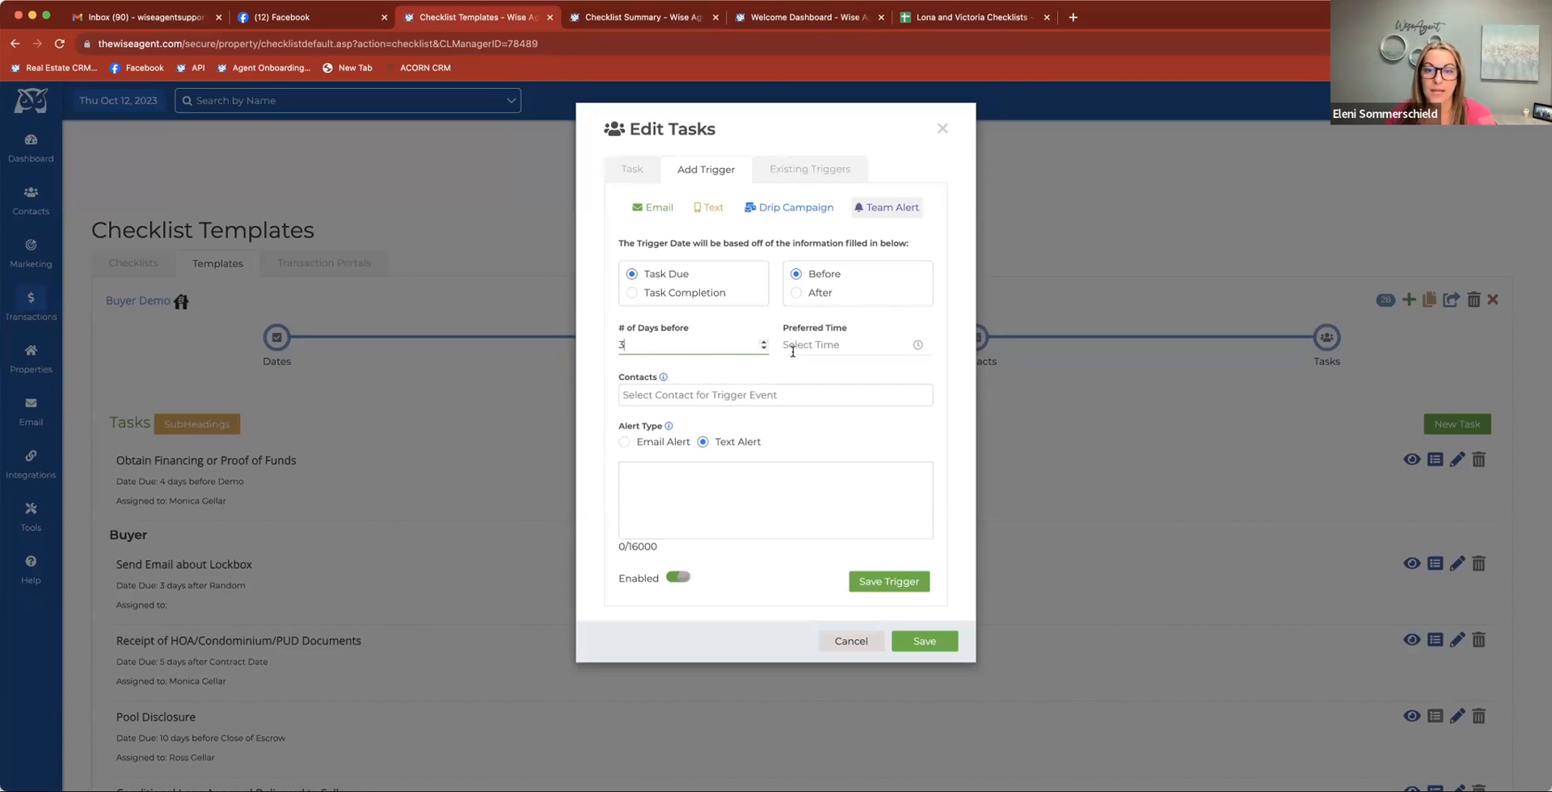
pyautogui.click(738, 471)
pyautogui.write('edfghj')
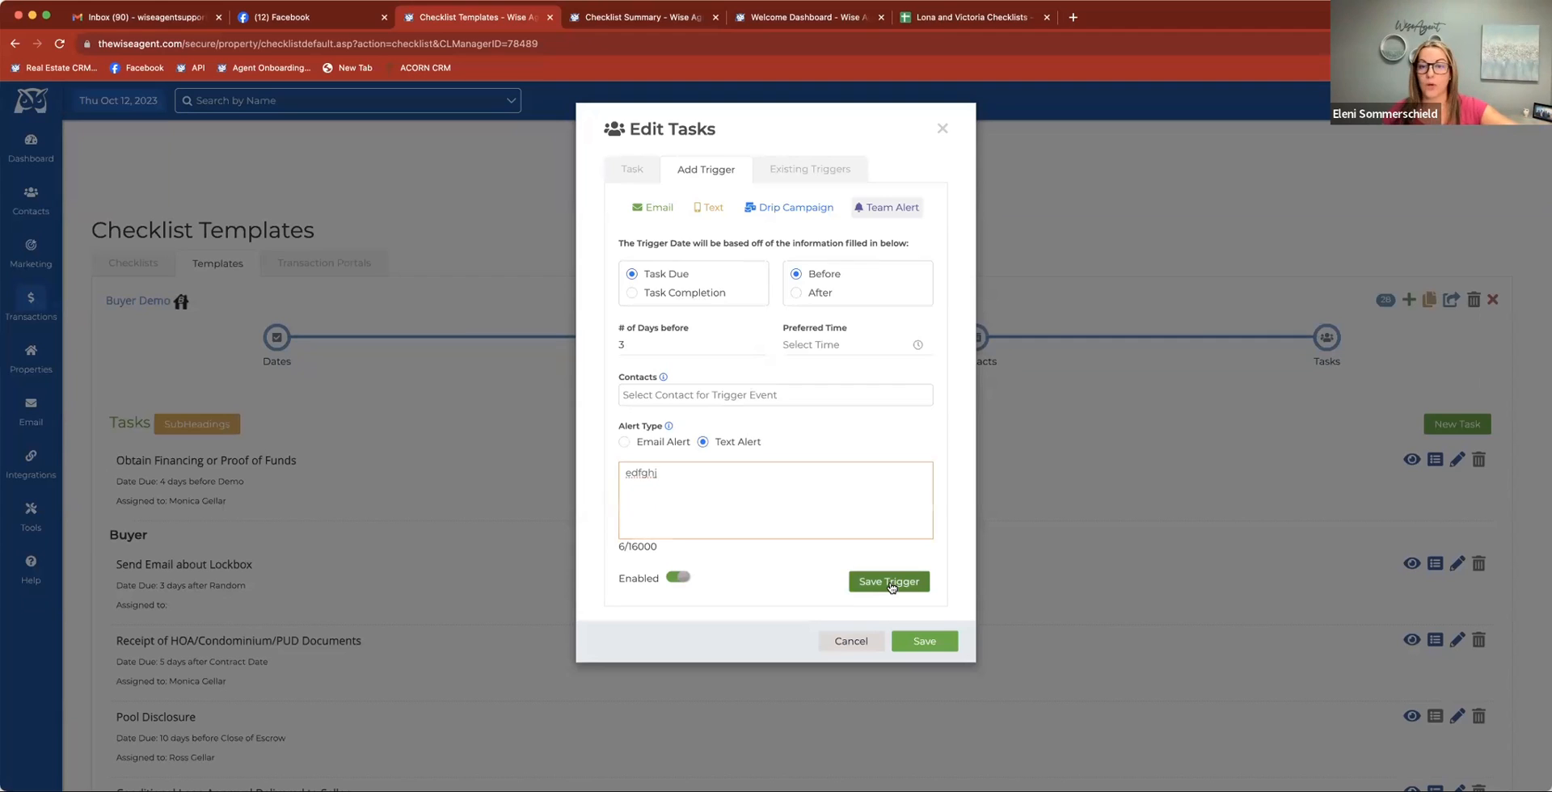
# Check the task's existing triggers and return to the new trigger's settings
pyautogui.click(633, 163)
pyautogui.click(795, 182)
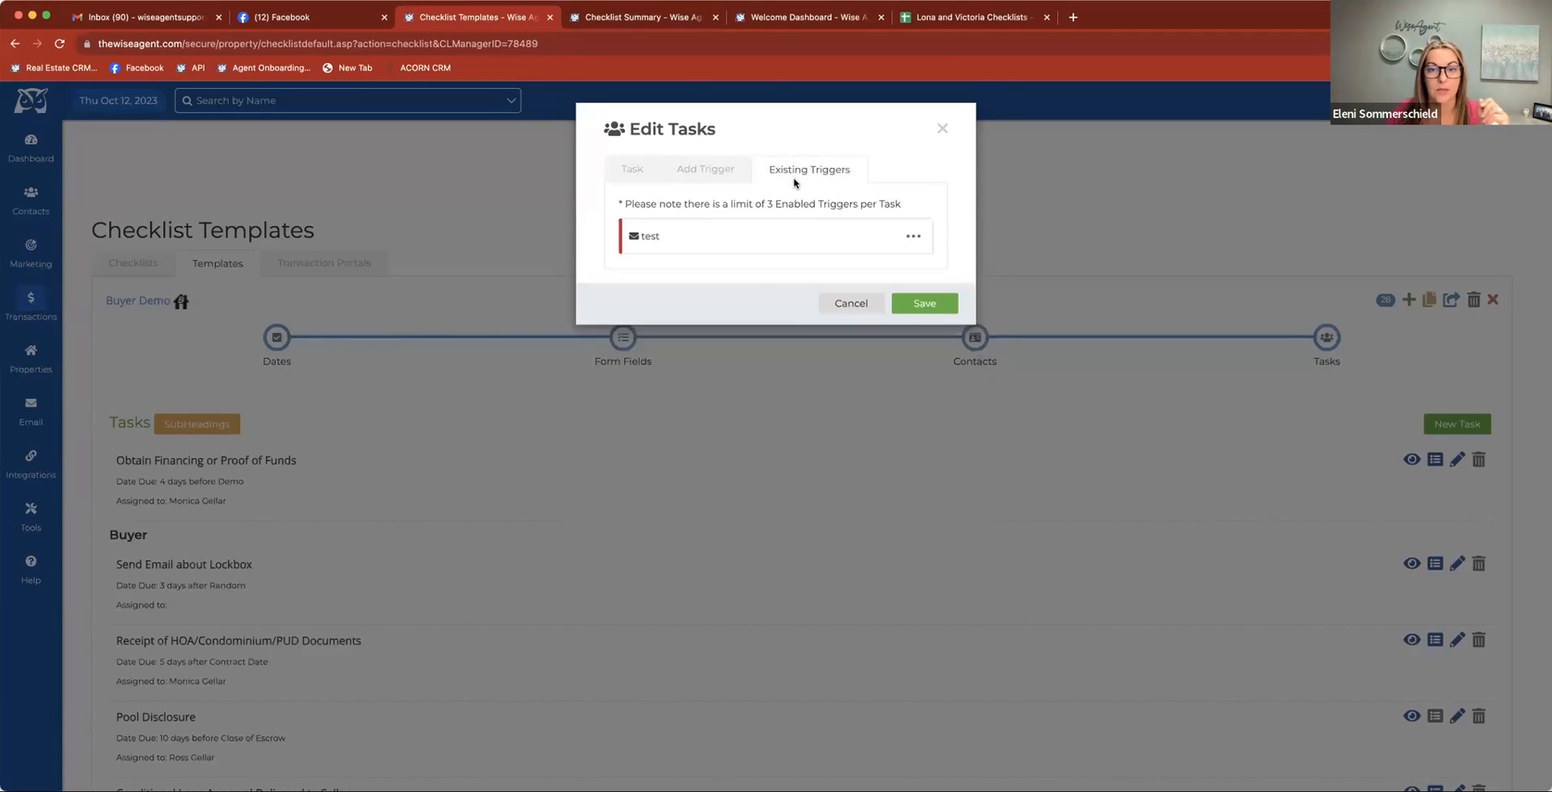
pyautogui.click(731, 171)
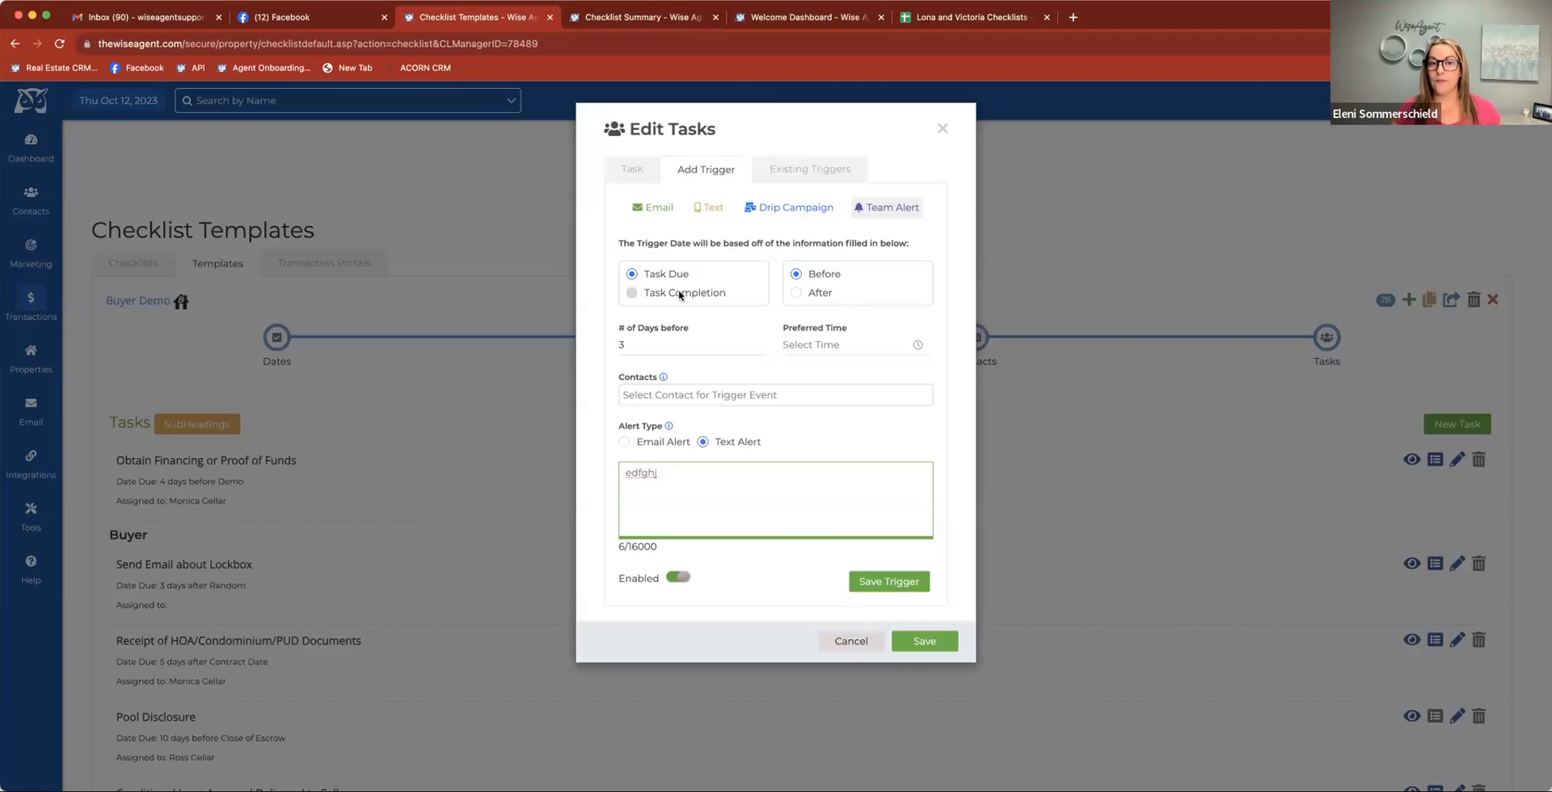
# Browse the contact choices for an email trigger, including checklist roles, important contacts and team members
pyautogui.click(658, 207)
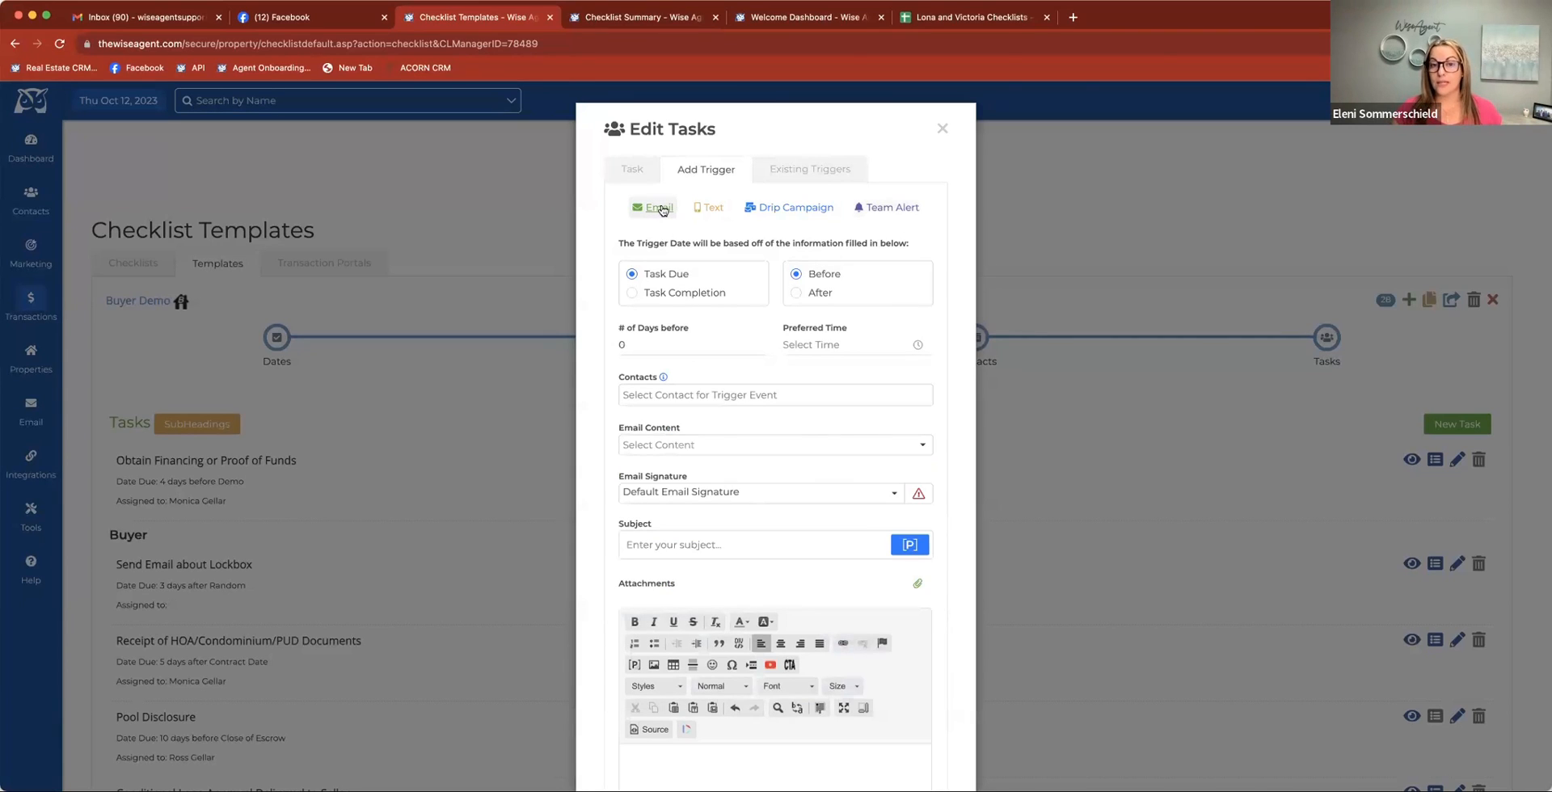
pyautogui.click(687, 396)
pyautogui.scroll(-5, 703, 496)
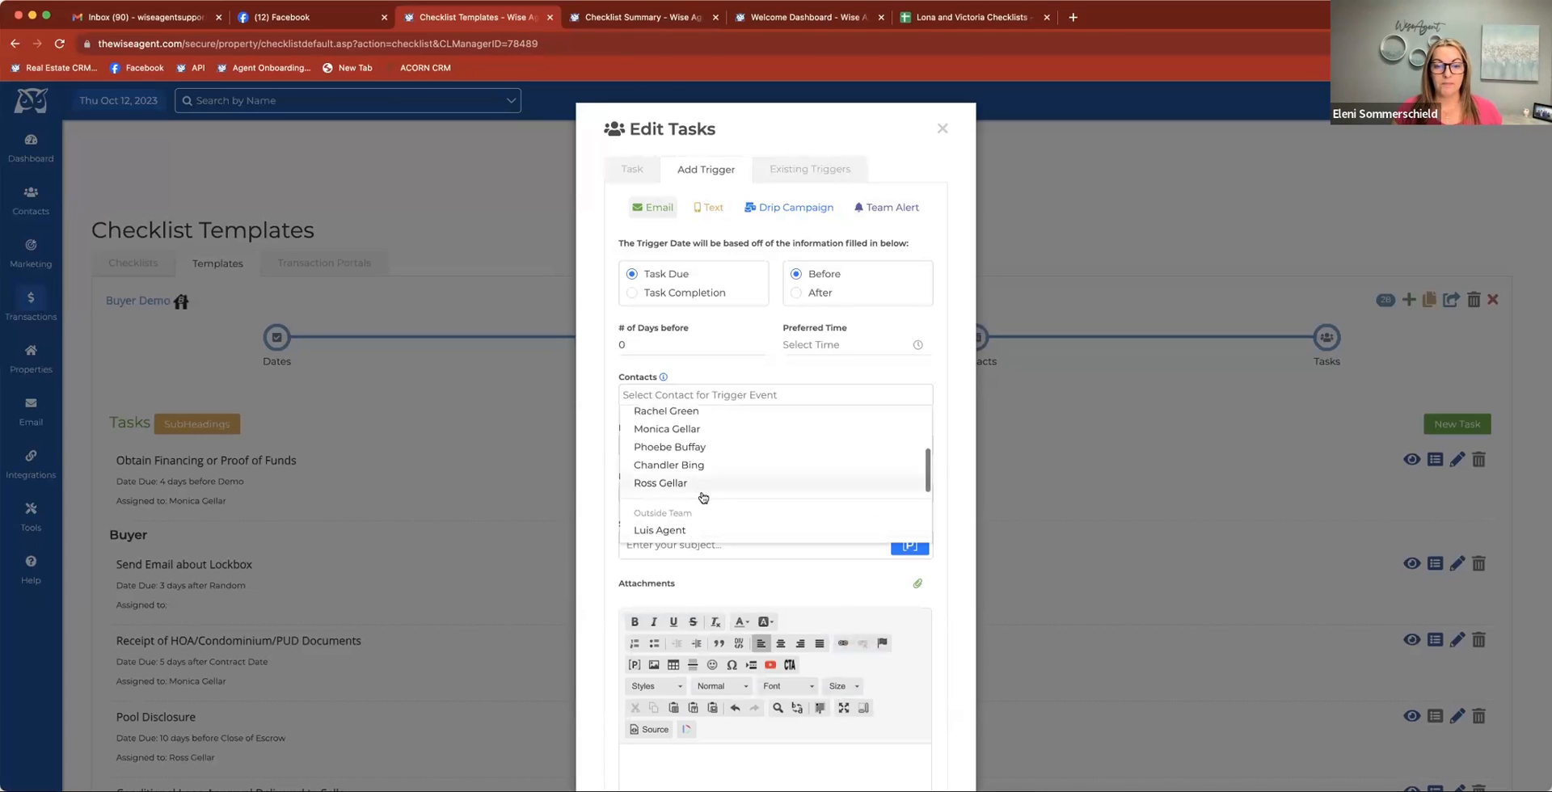
pyautogui.scroll(5, 702, 493)
pyautogui.scroll(3, 694, 477)
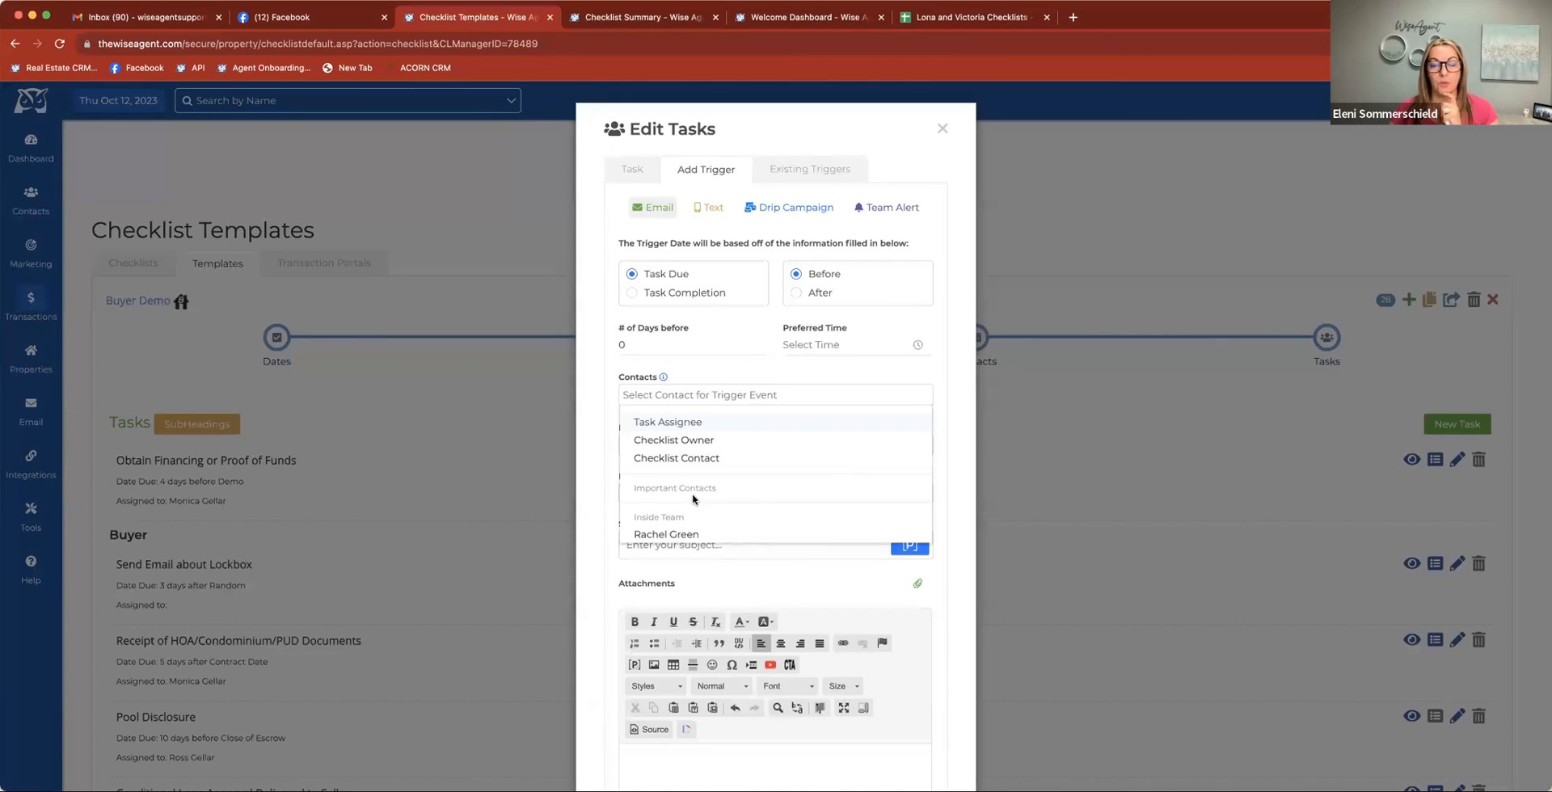
pyautogui.moveTo(669, 490); pyautogui.dragTo(720, 490)
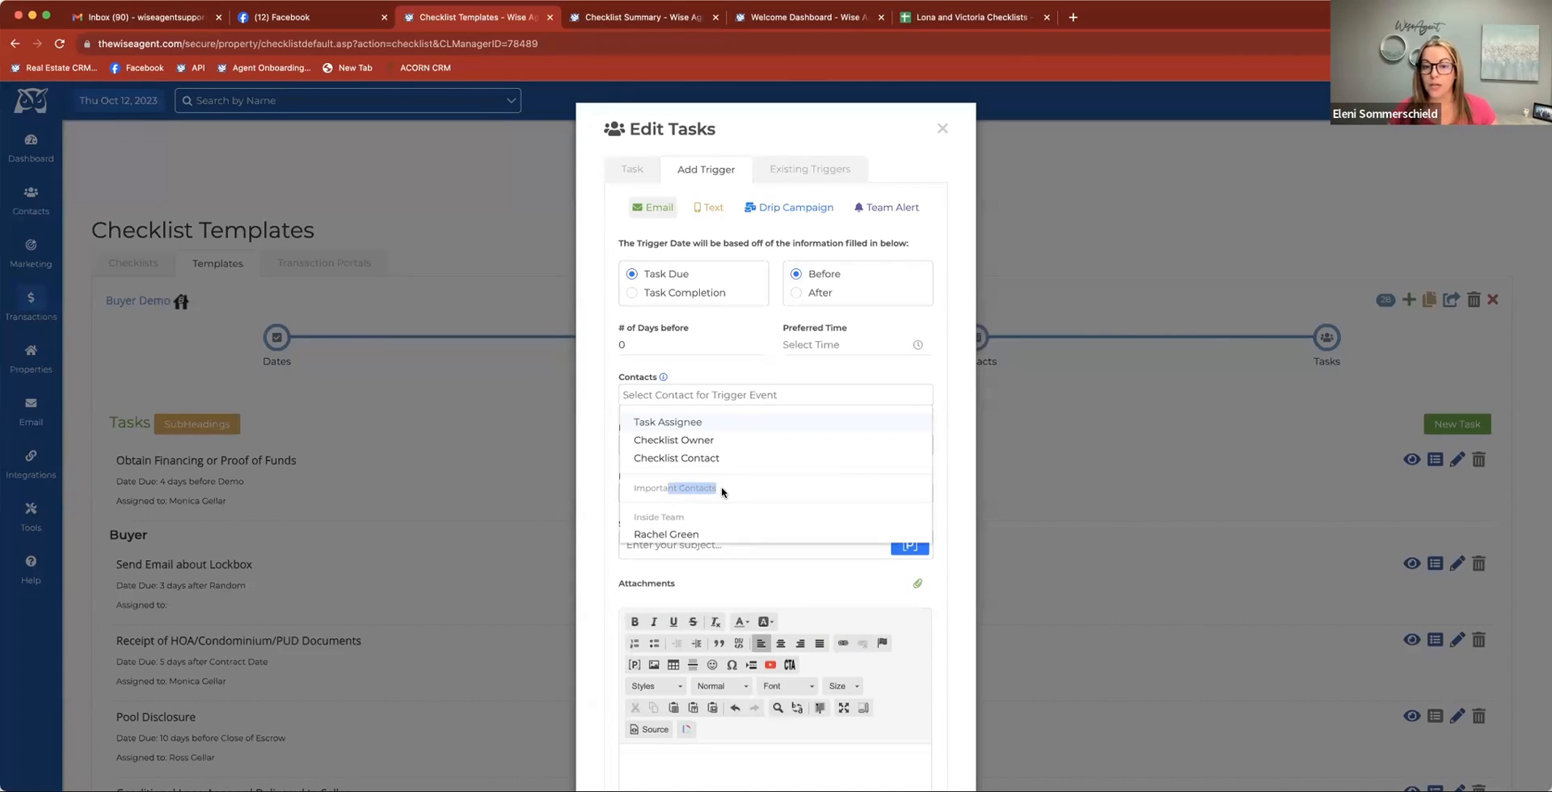
pyautogui.click(689, 346)
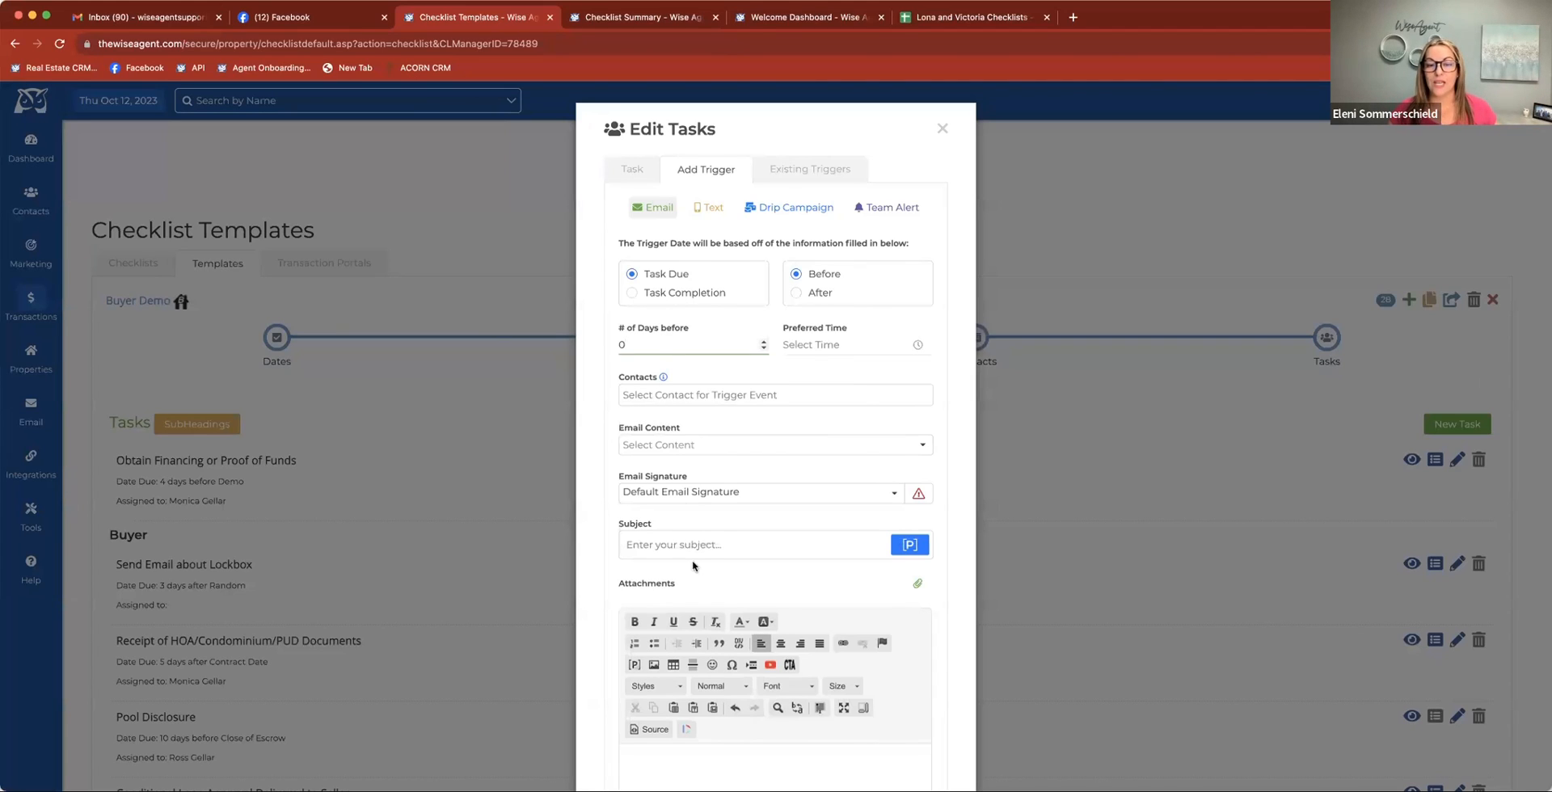
# Insert a Checklist Address placeholder into the email trigger's body, and close the task editor without saving
pyautogui.scroll(-3, 693, 565)
pyautogui.click(687, 620)
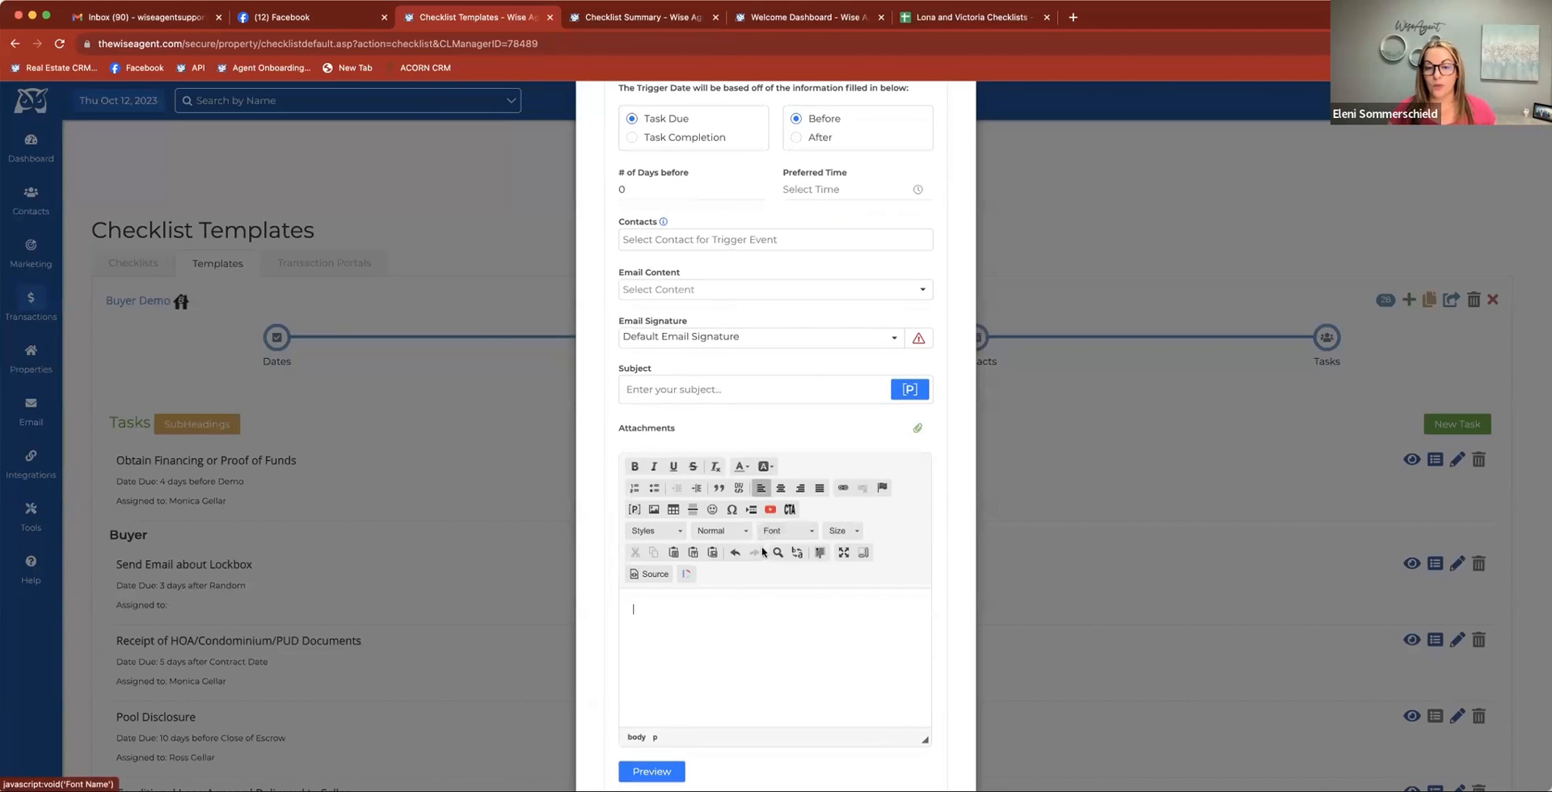
pyautogui.click(632, 511)
pyautogui.click(730, 434)
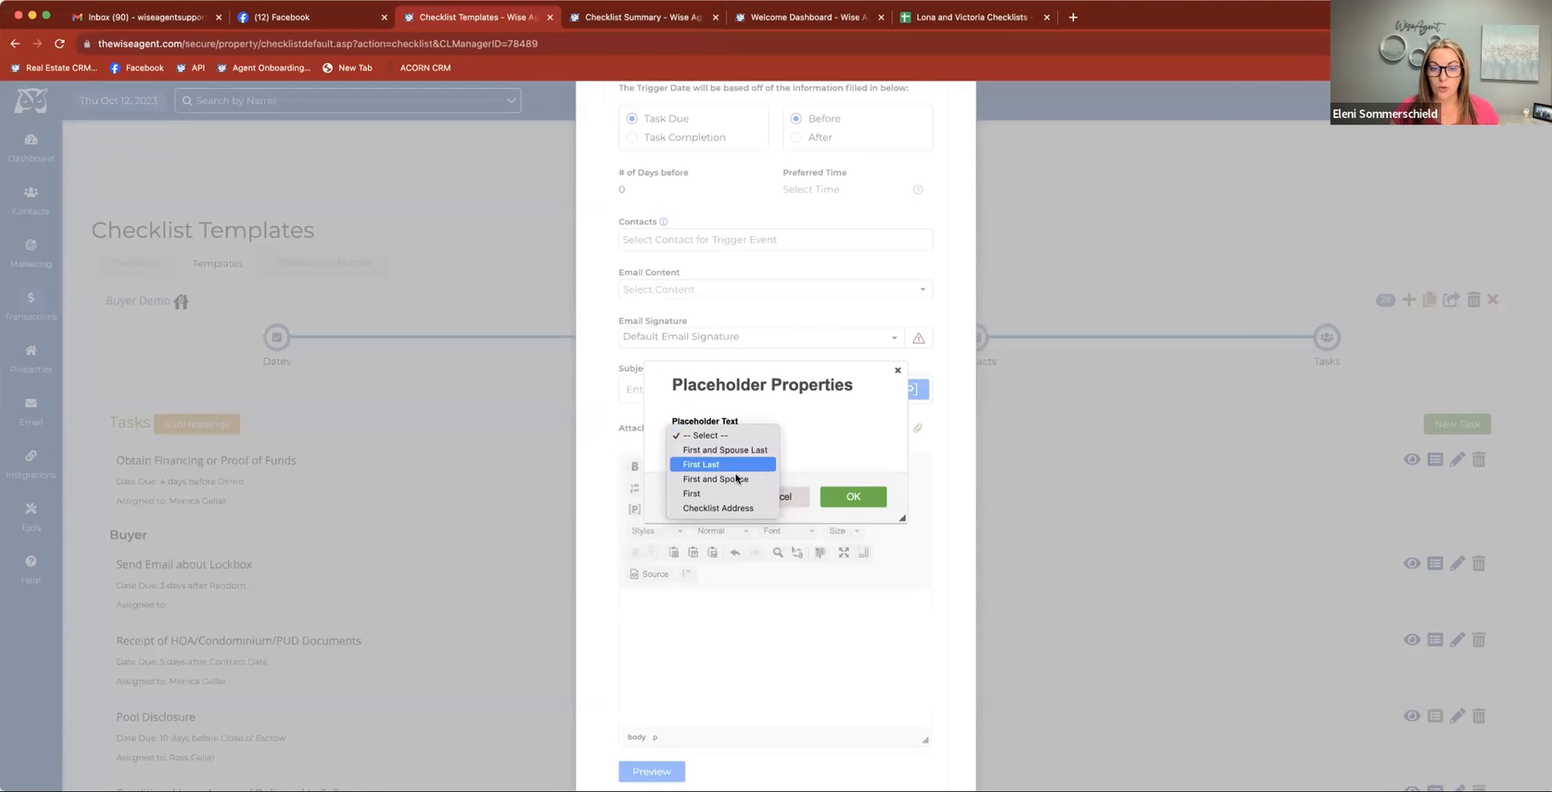
pyautogui.click(732, 508)
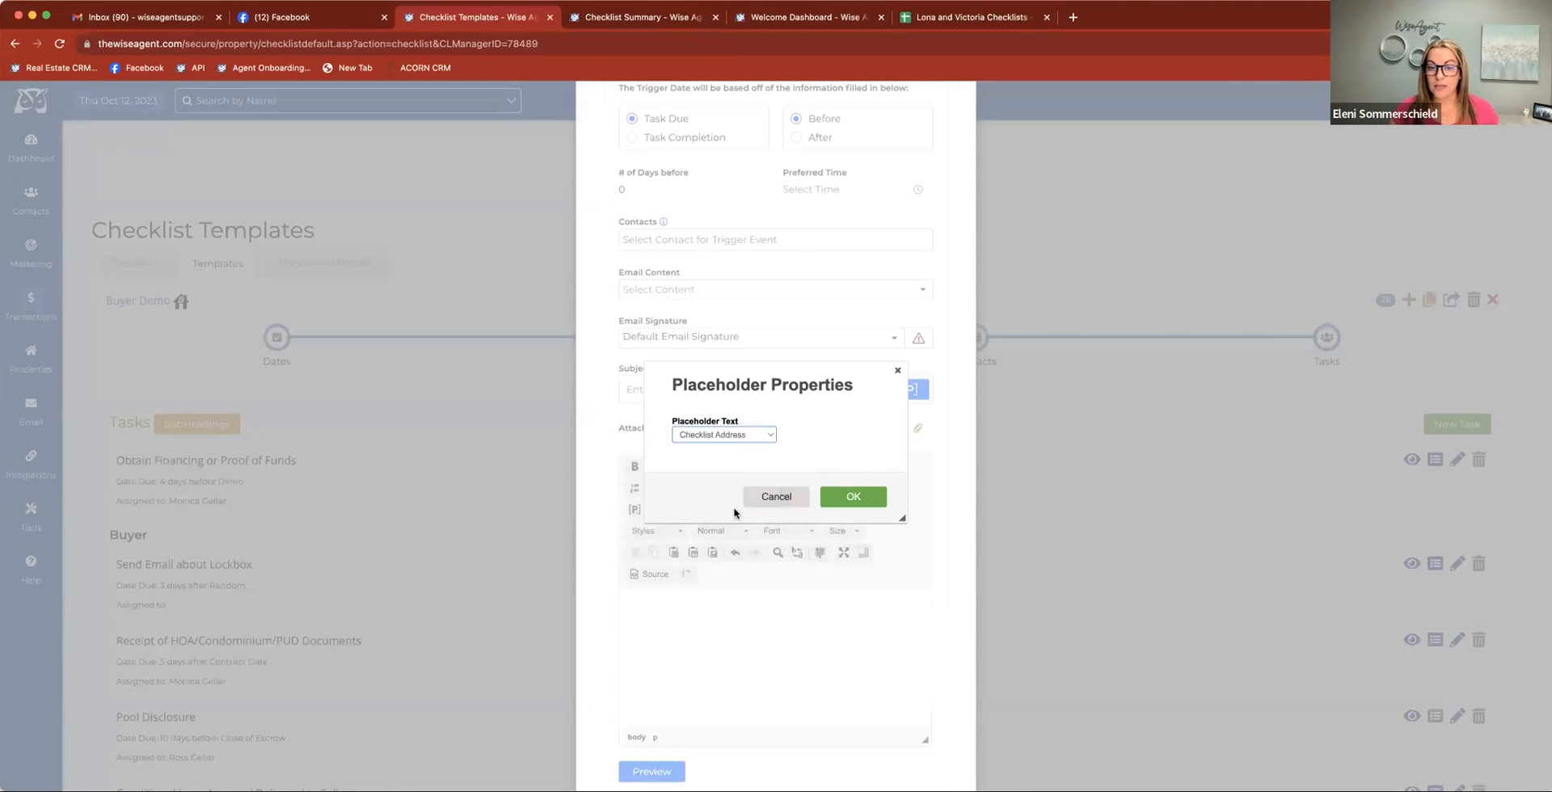
pyautogui.click(853, 496)
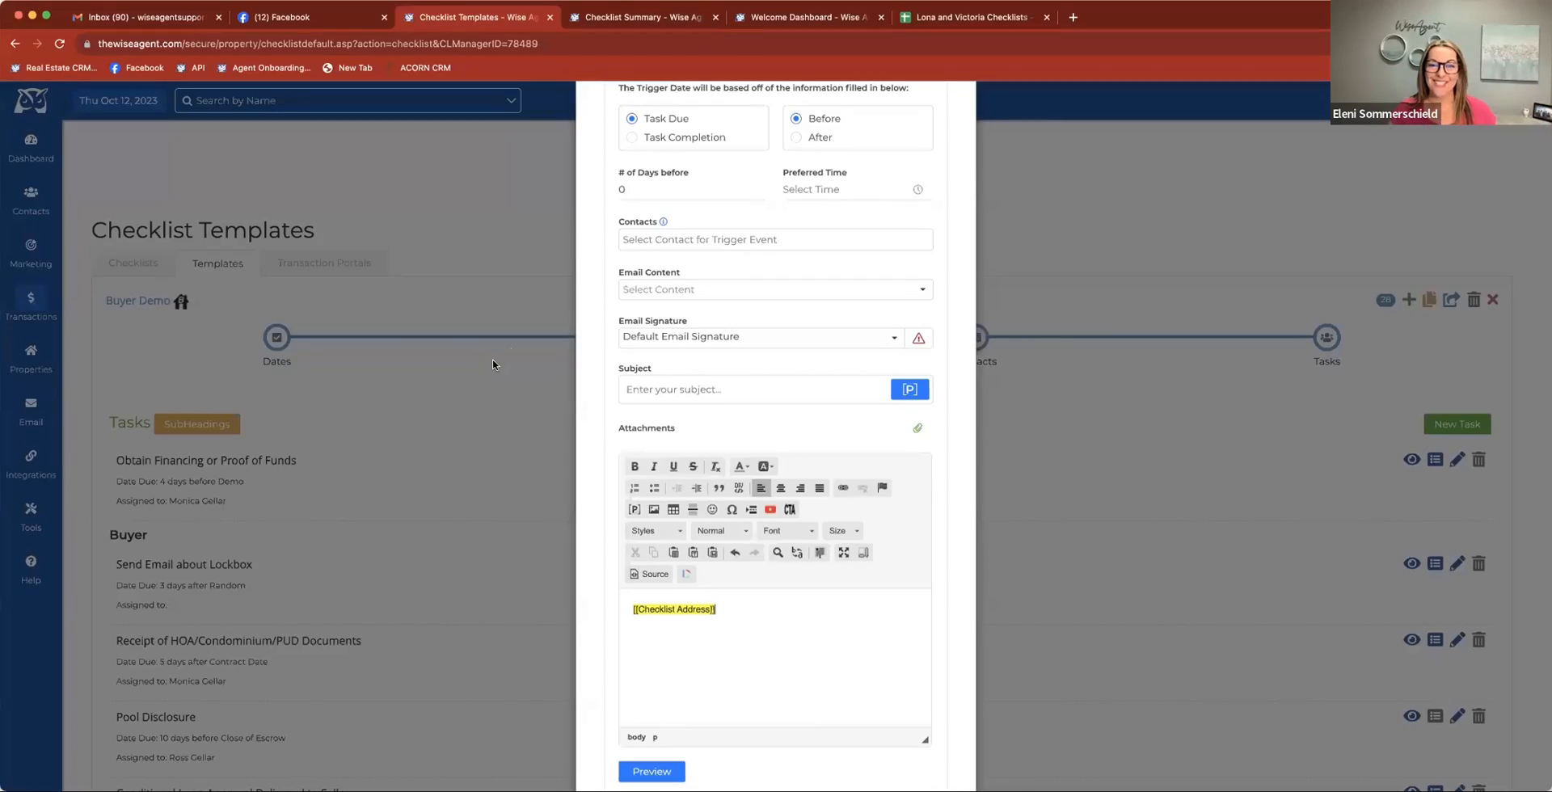
pyautogui.scroll(3, 879, 153)
pyautogui.click(934, 133)
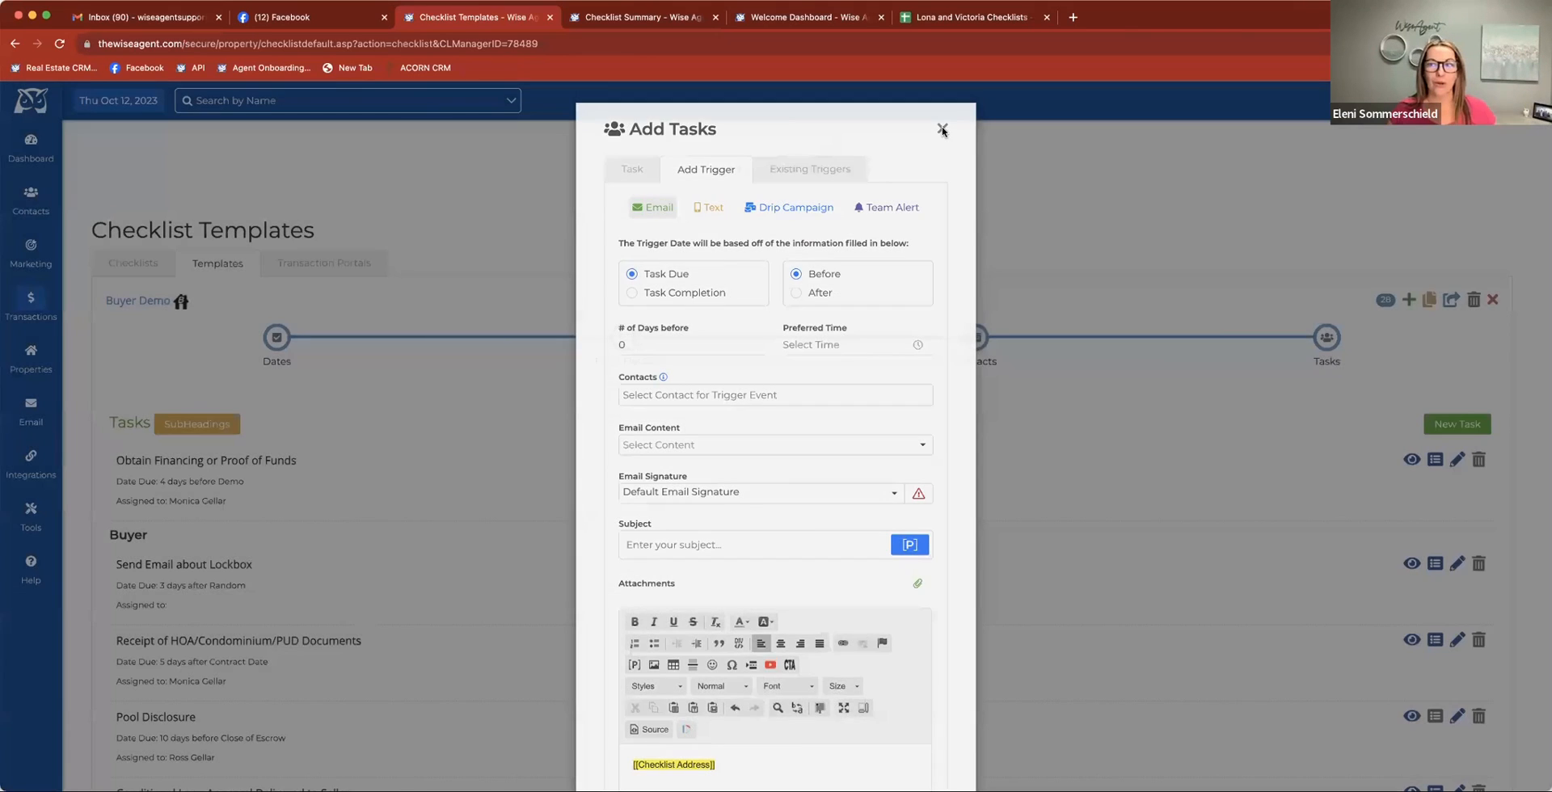
# Review the Buyer Demo checklist summary's attachment email option, tasks, documents, transaction notes and additional checklist actions
pyautogui.click(623, 18)
pyautogui.scroll(3, 638, 320)
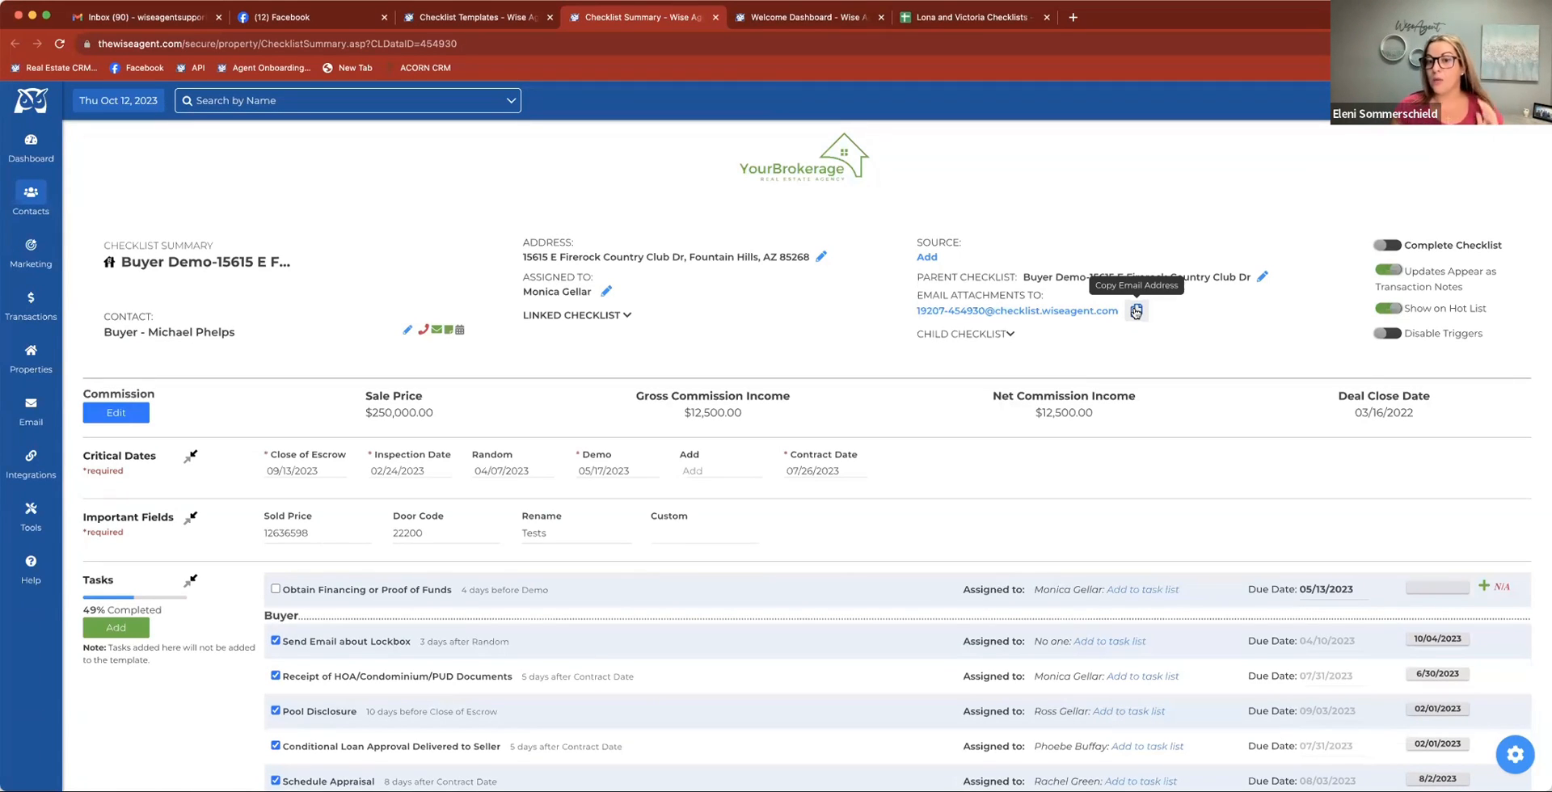
pyautogui.scroll(-3, 1016, 530)
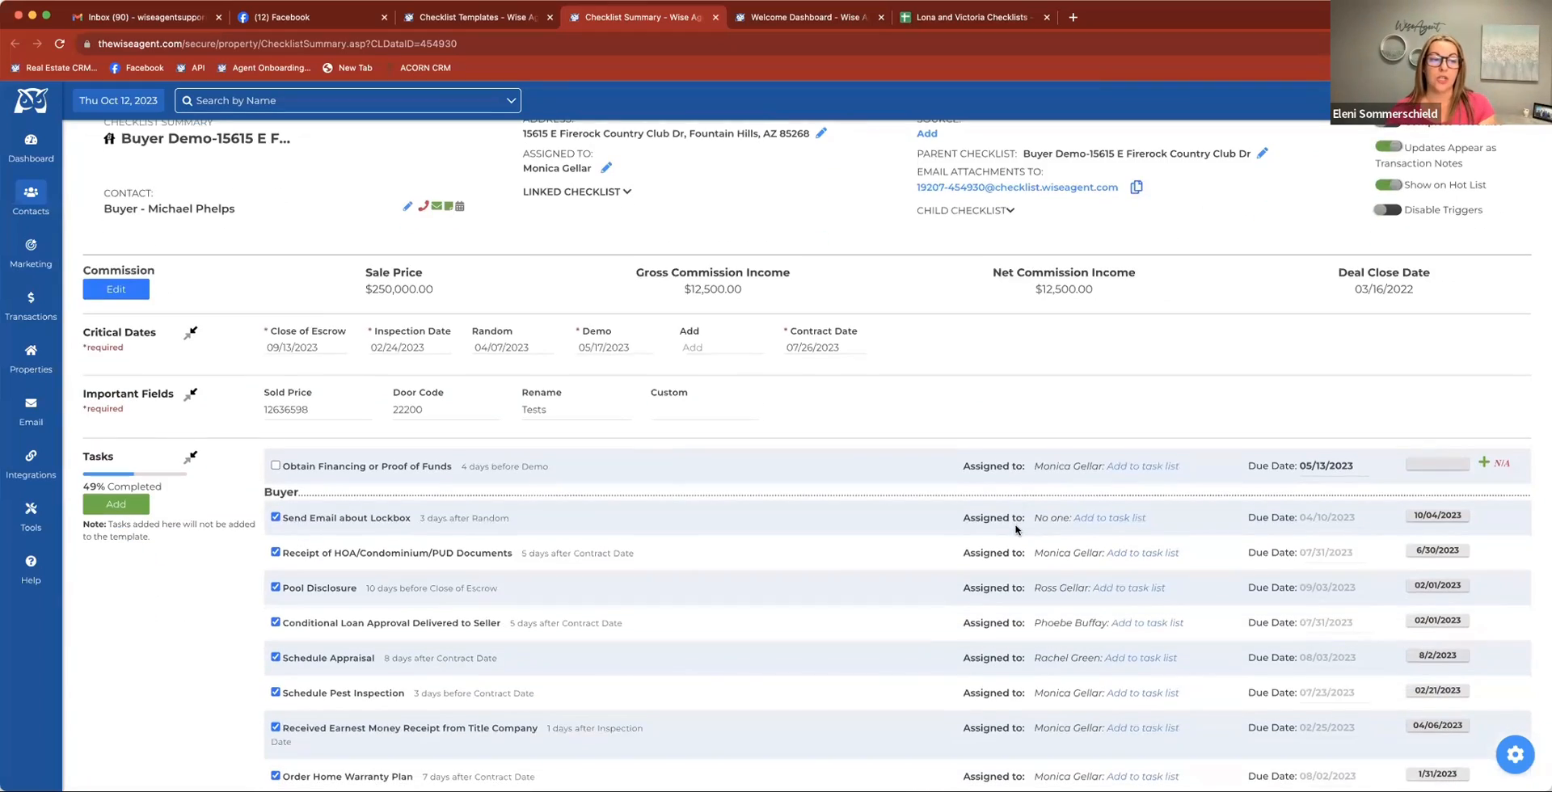
pyautogui.scroll(-15, 538, 658)
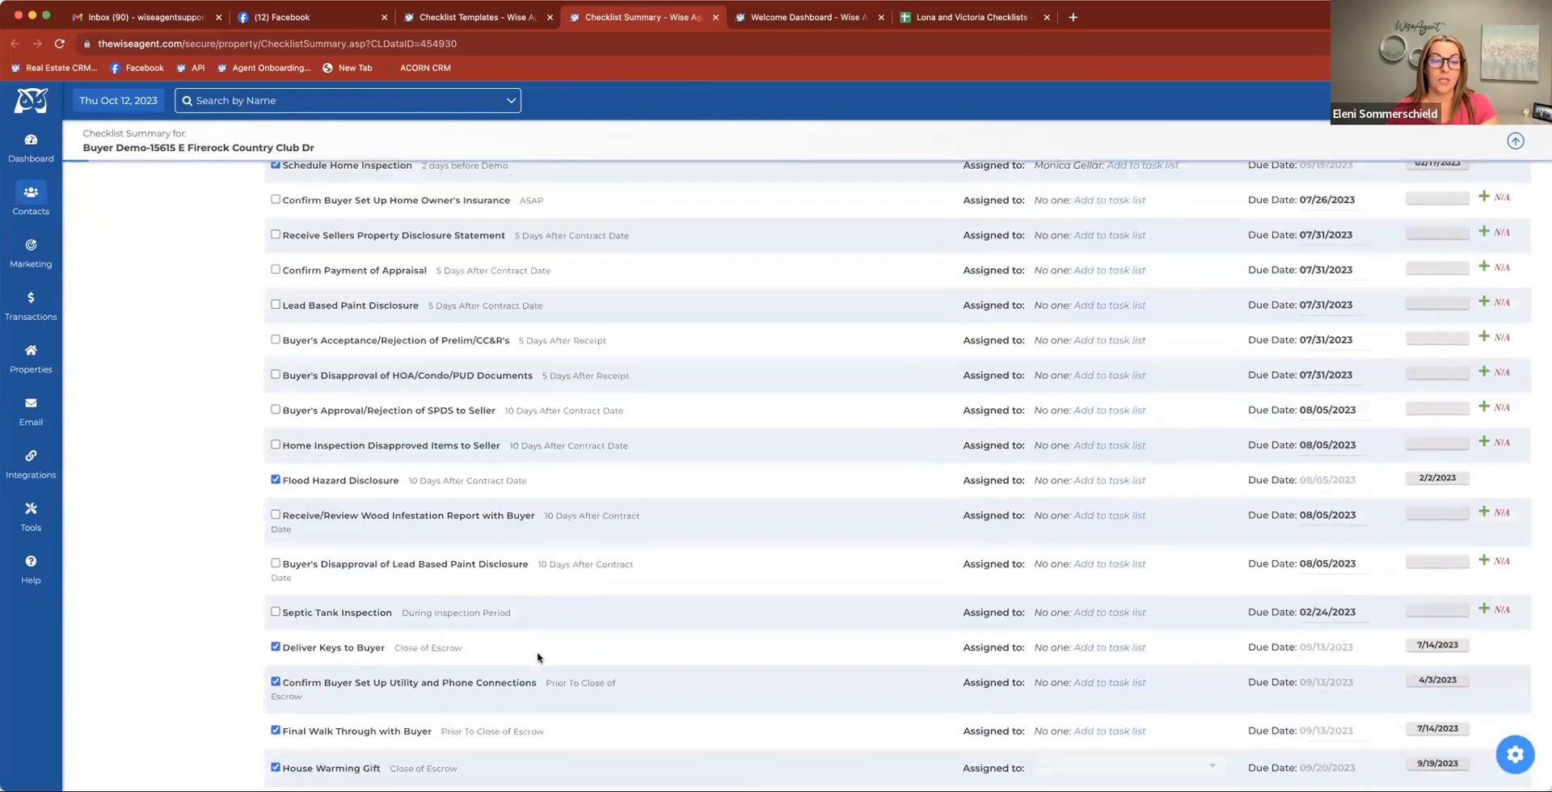
pyautogui.scroll(-15, 537, 657)
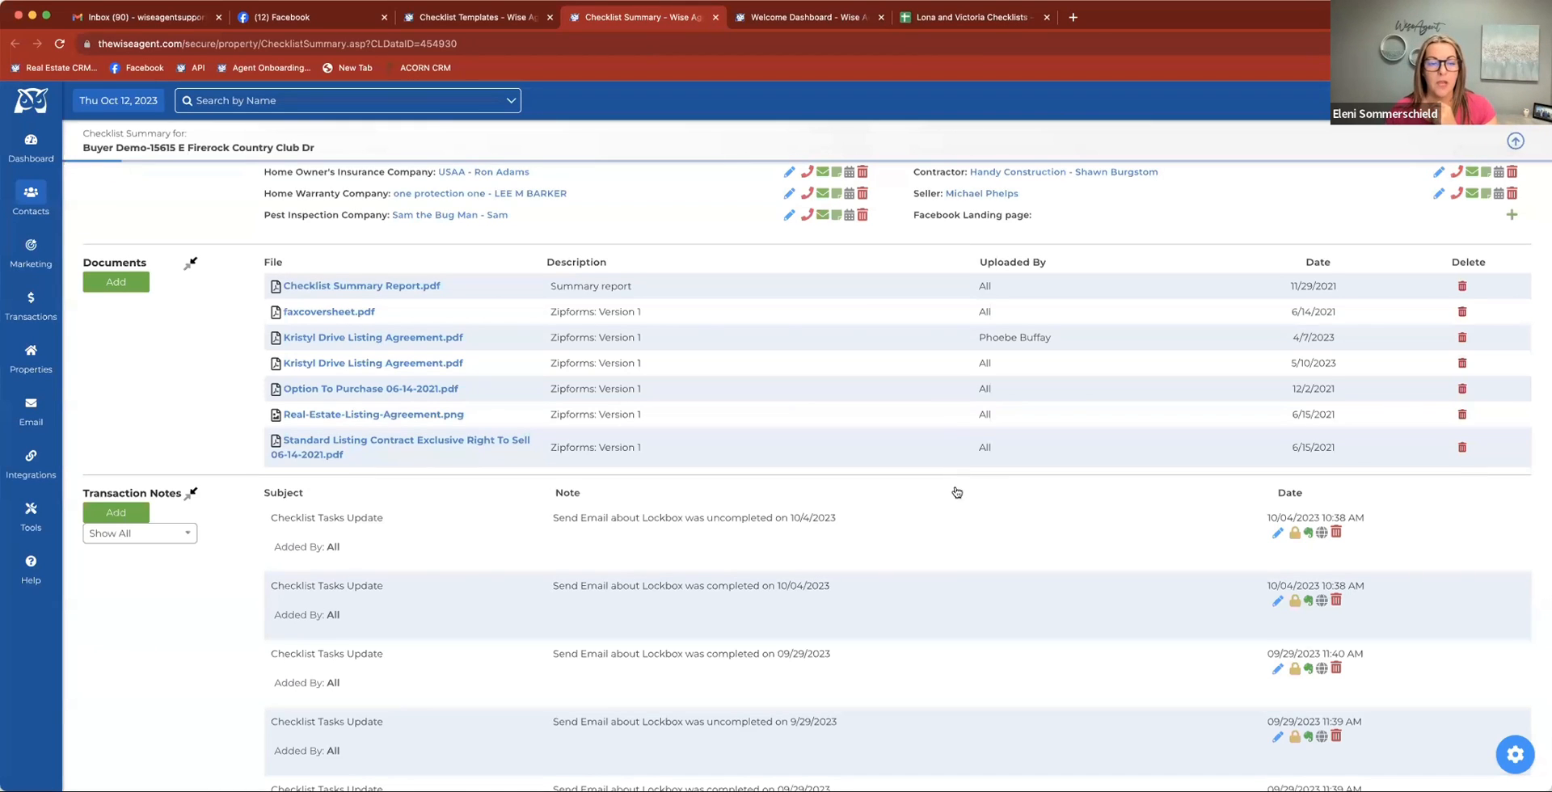
pyautogui.click(1517, 755)
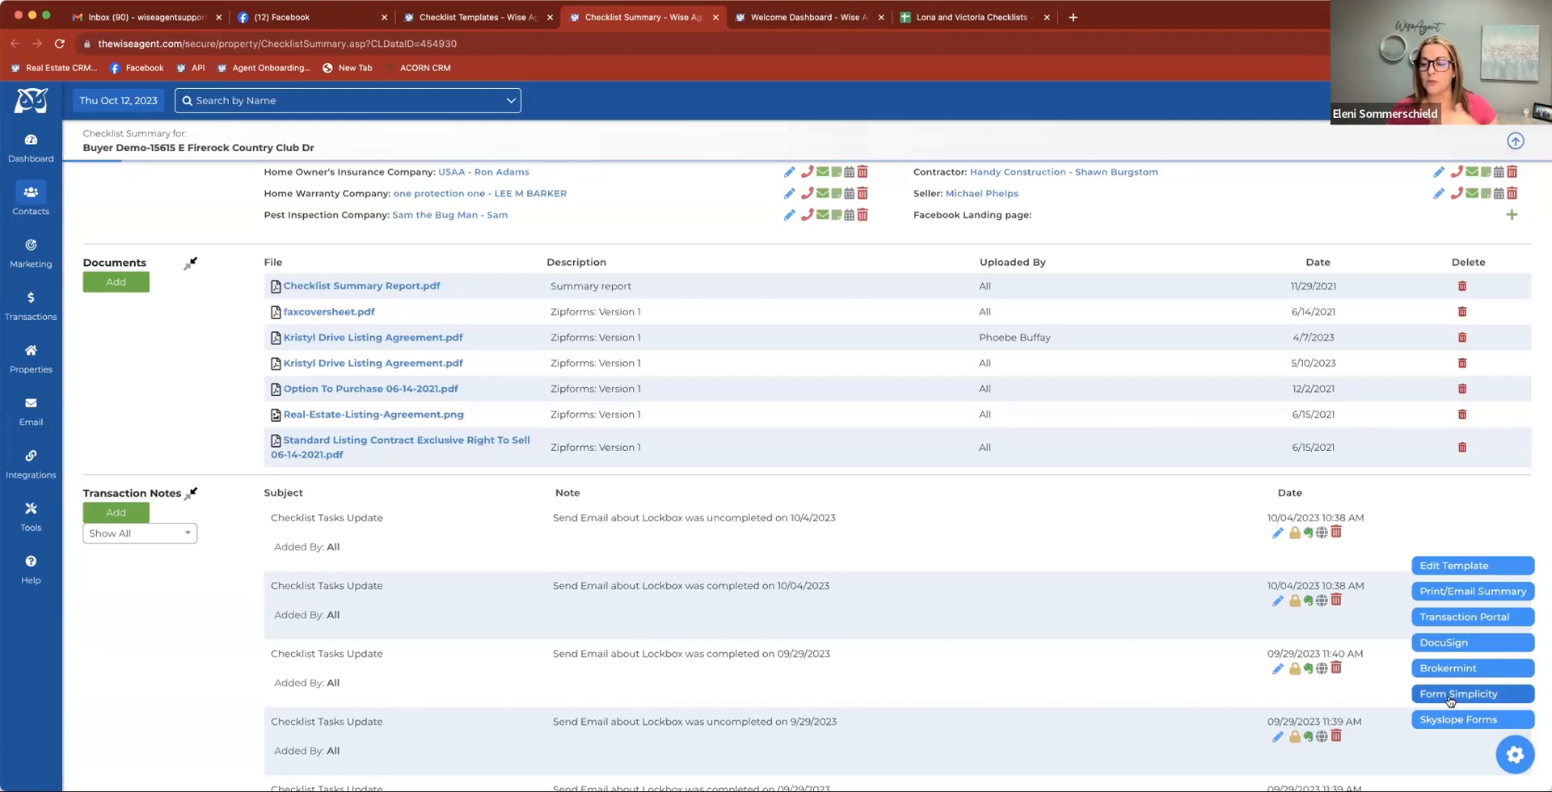
pyautogui.click(1516, 755)
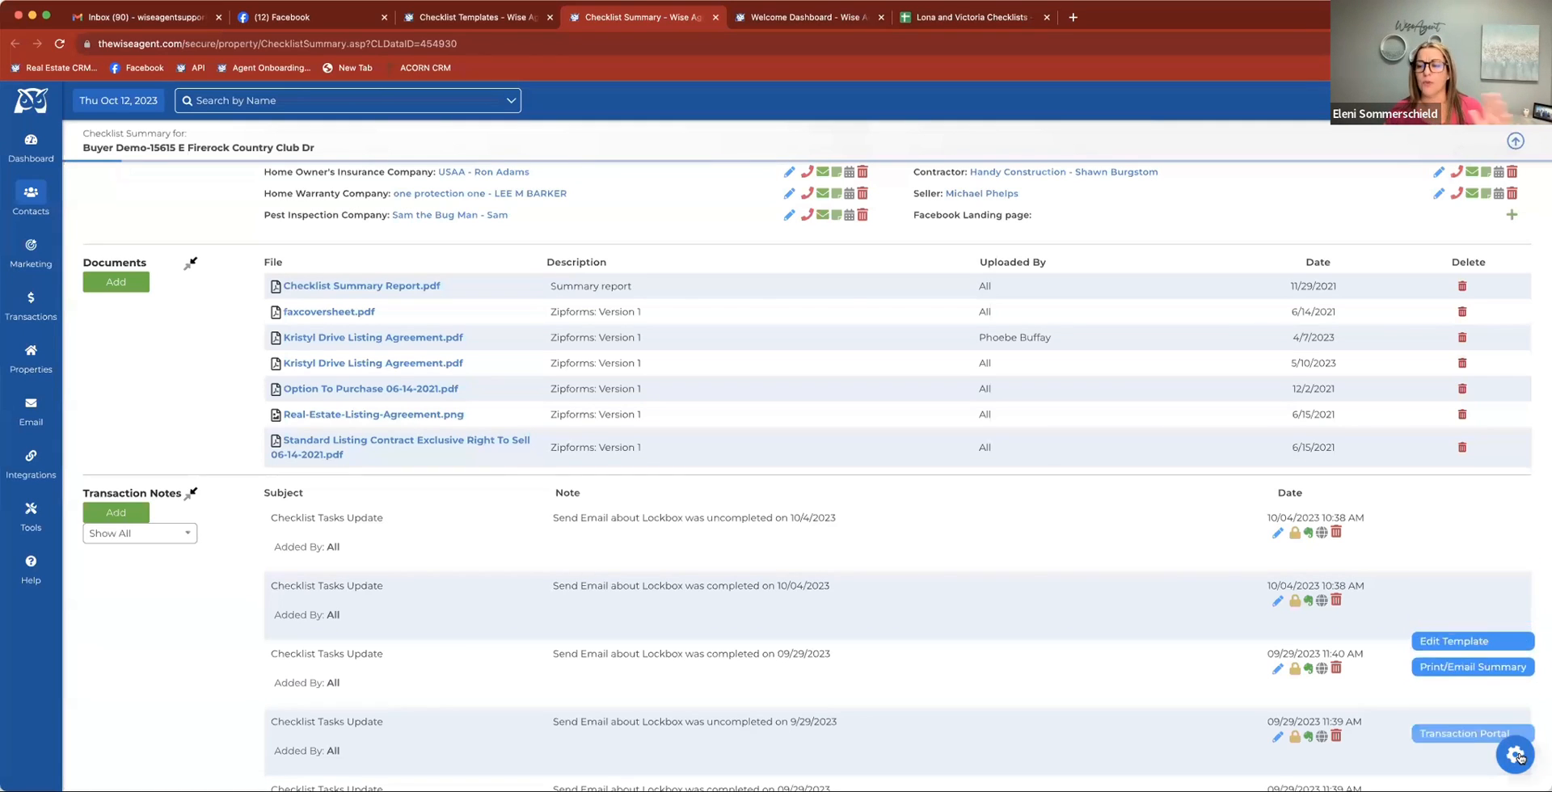
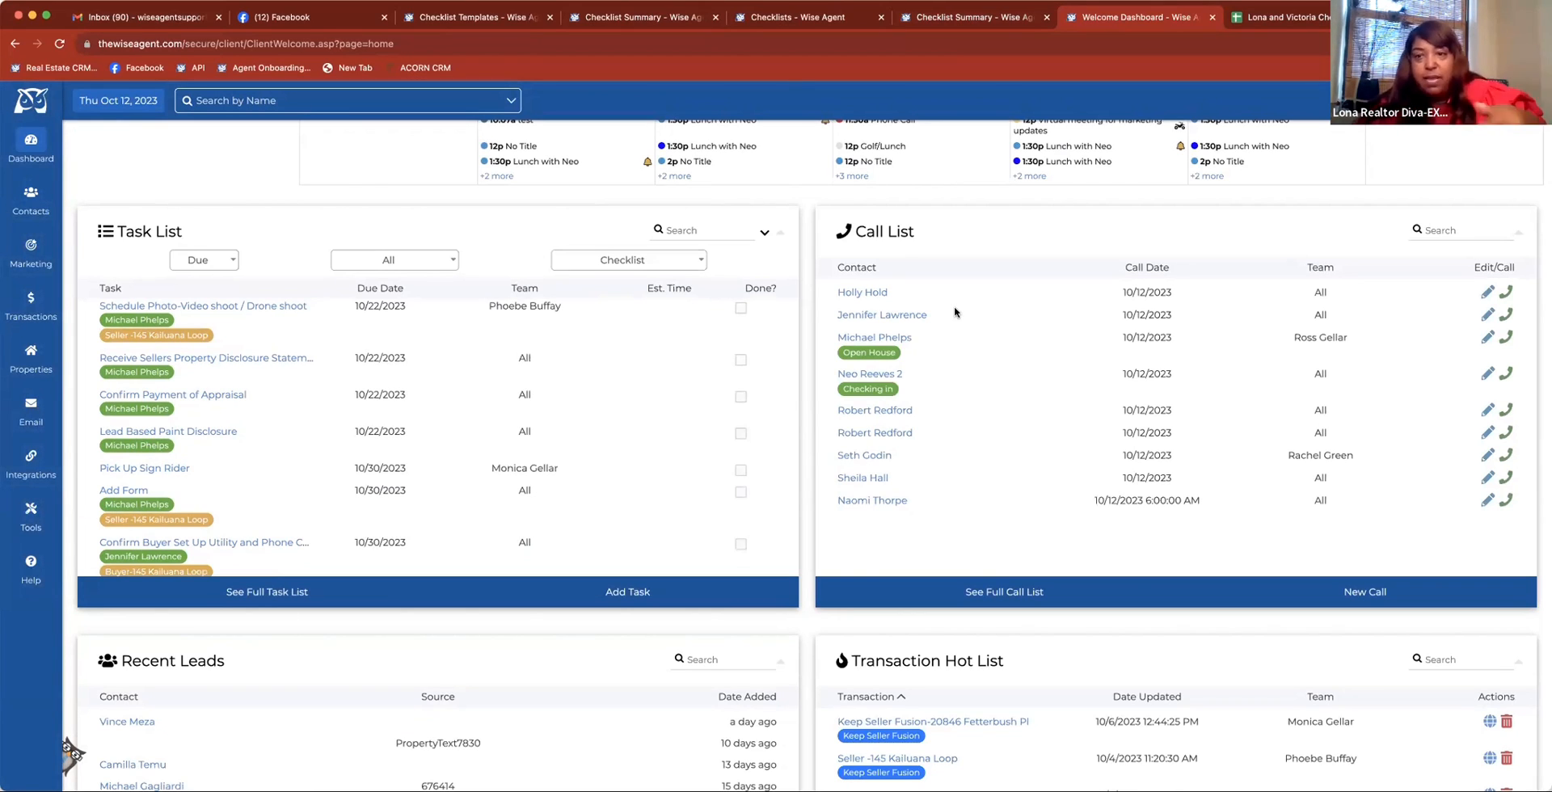
# Look over the call-in-progress form for the first contact in the dashboard's call list, and leave without completing it
pyautogui.click(1505, 292)
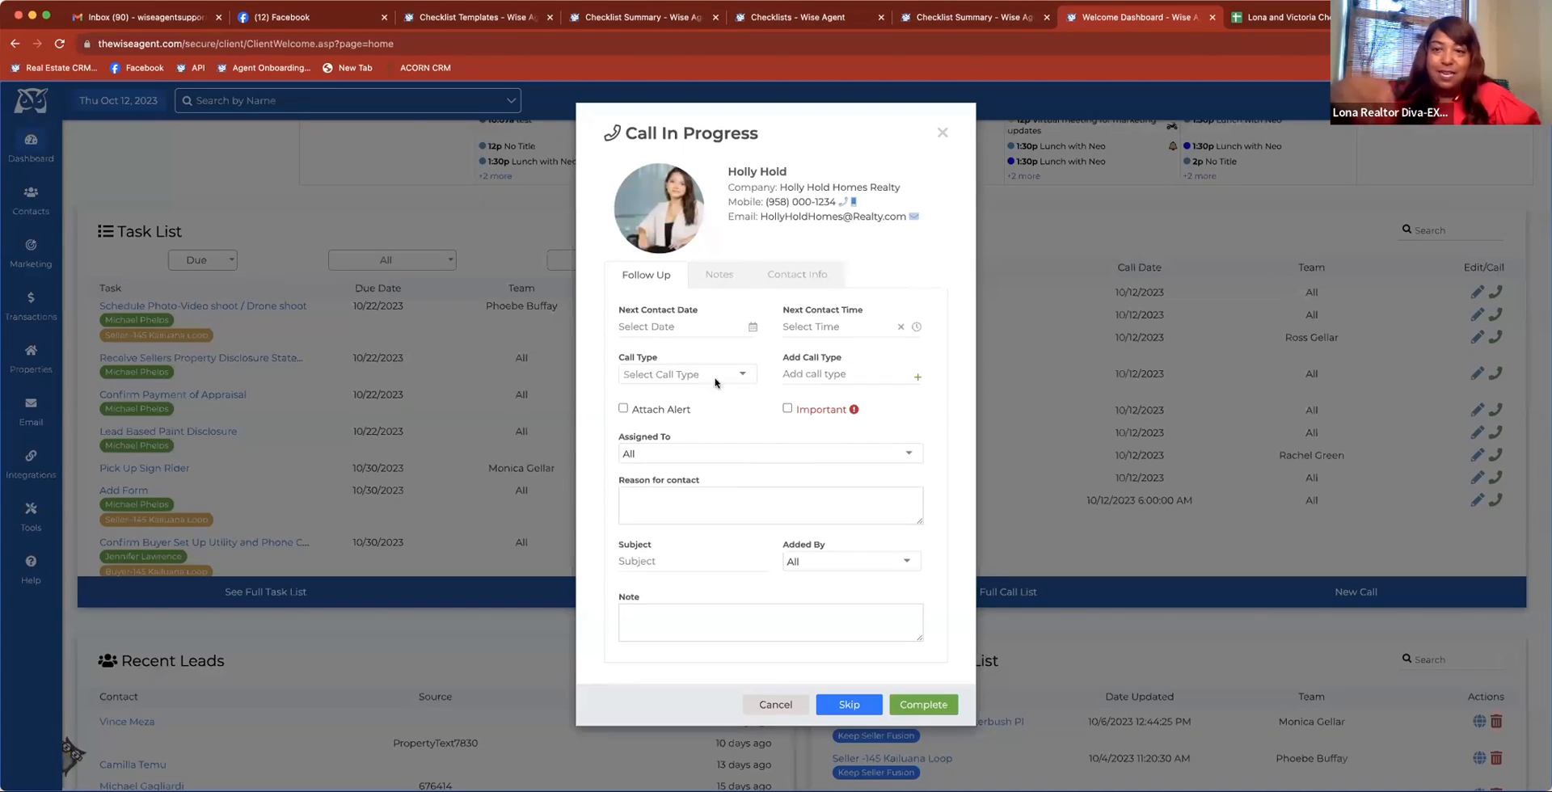
pyautogui.click(942, 134)
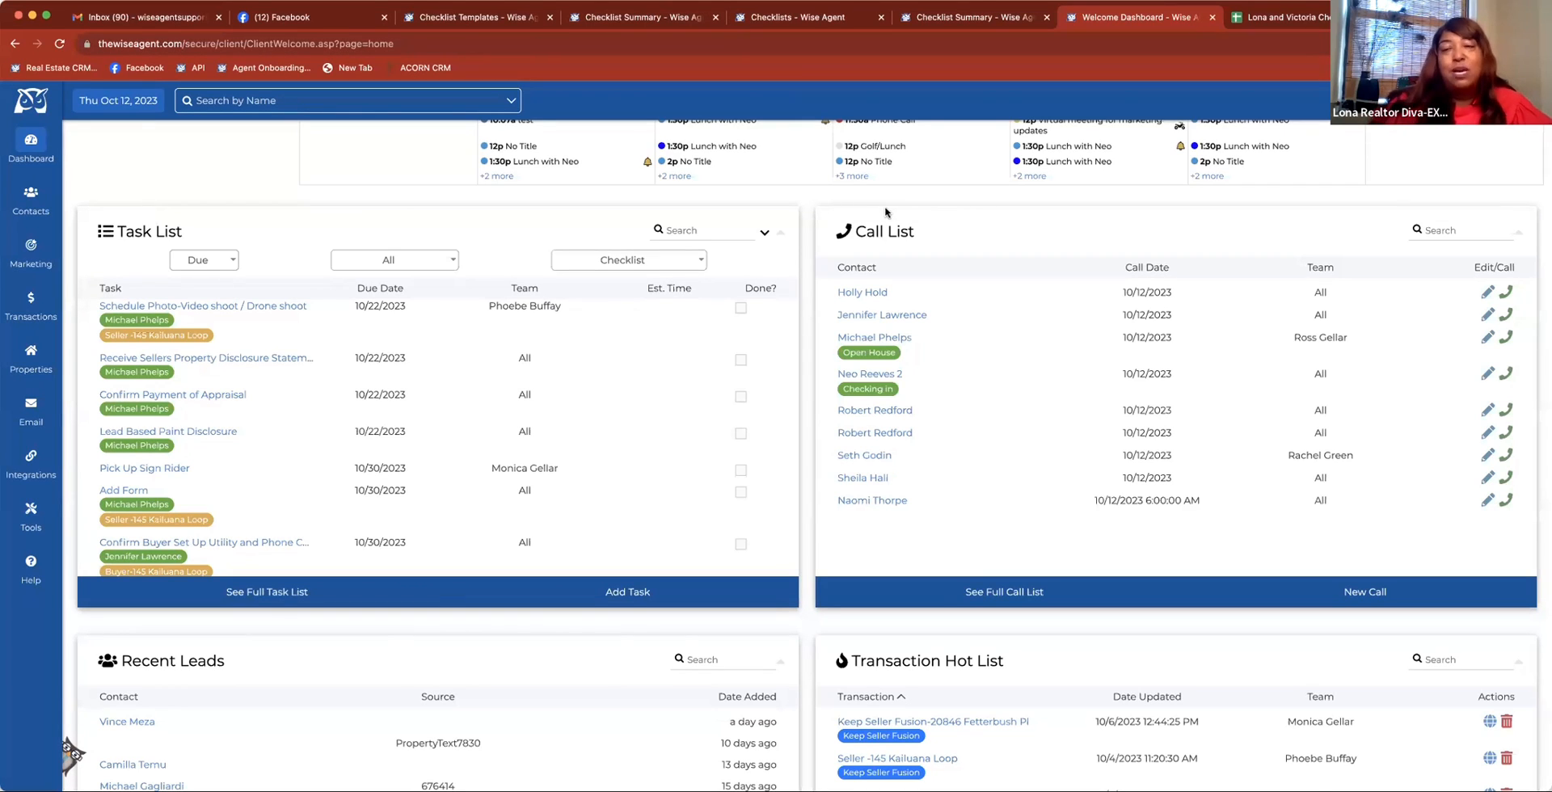
# Start adding a call for the buyer contact in the Buyer Demo checklist summary, with "cvhbj" as the reason for contact
pyautogui.click(637, 22)
pyautogui.scroll(10, 658, 352)
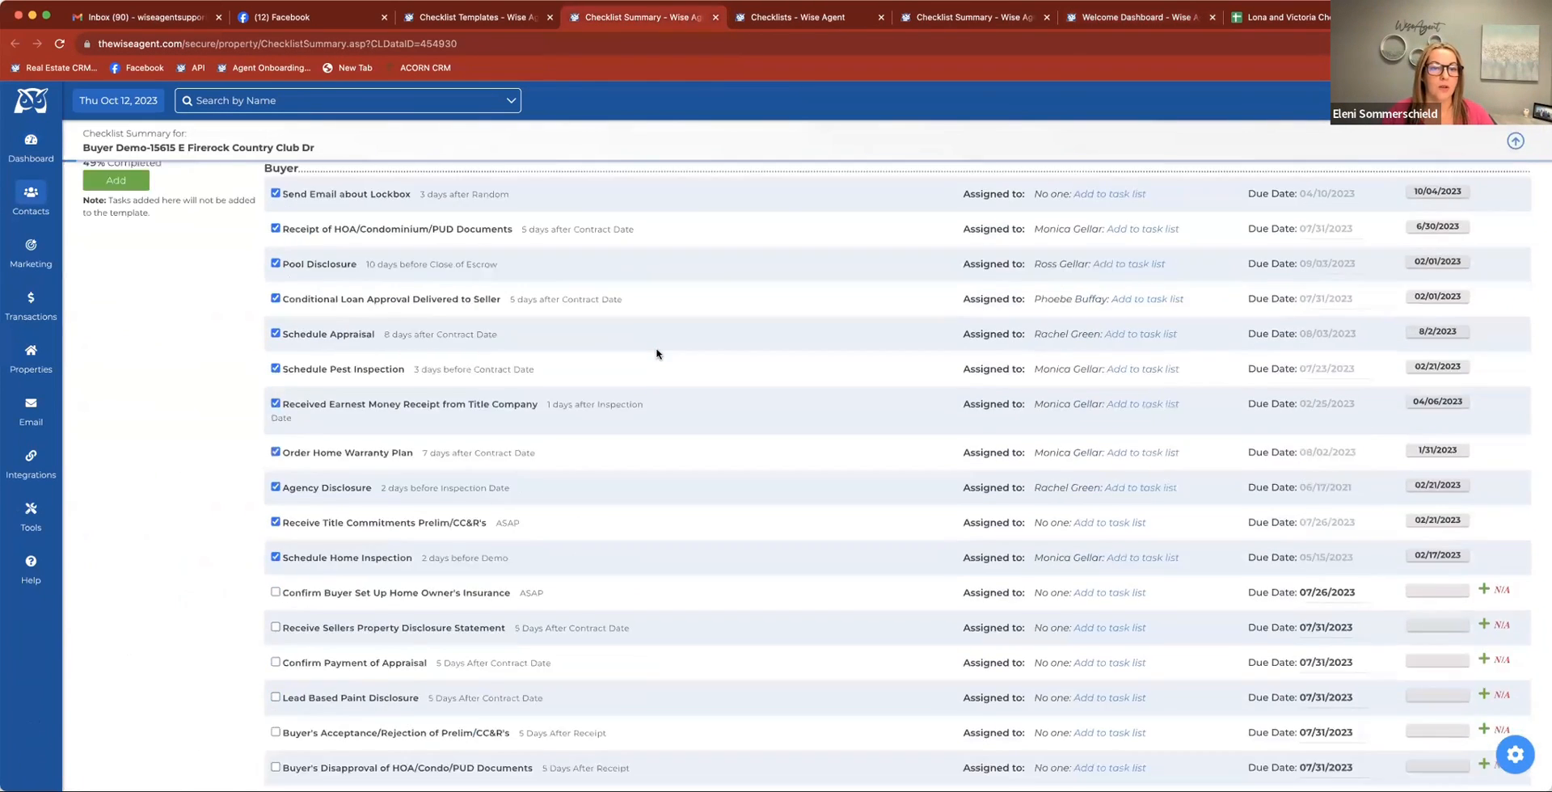
pyautogui.scroll(6, 656, 353)
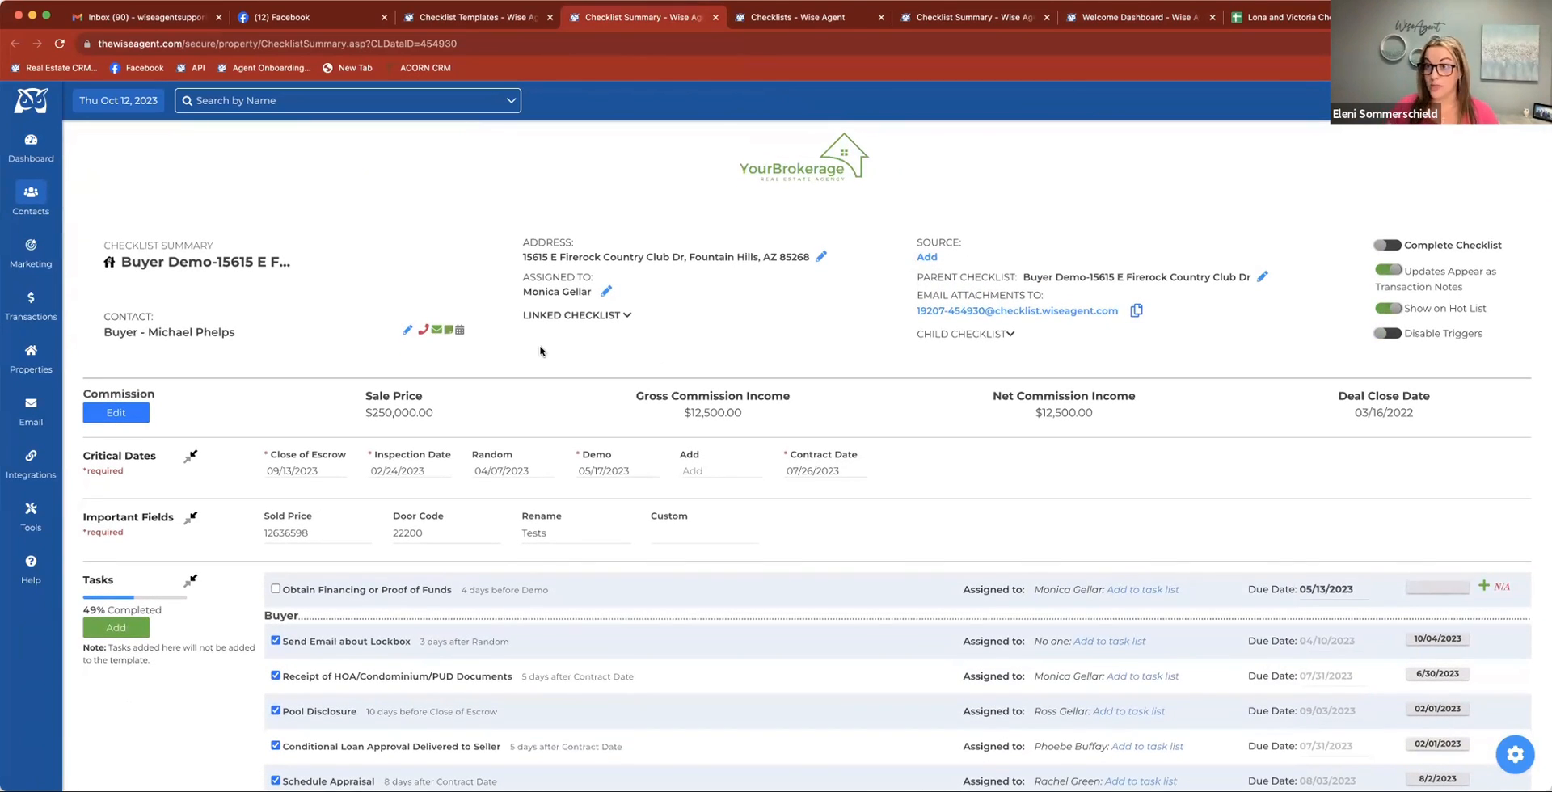
pyautogui.click(422, 333)
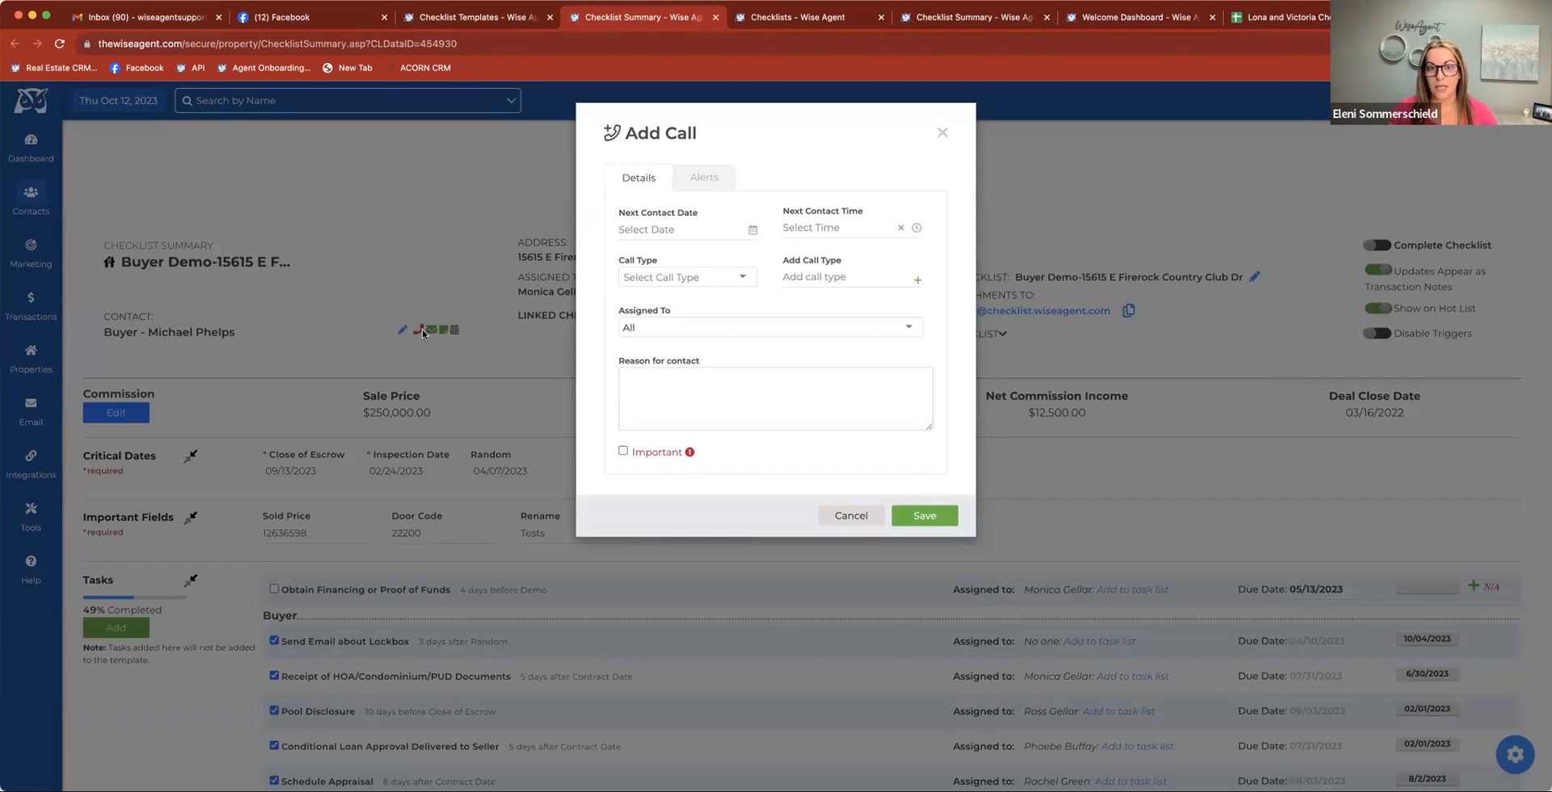
pyautogui.click(639, 390)
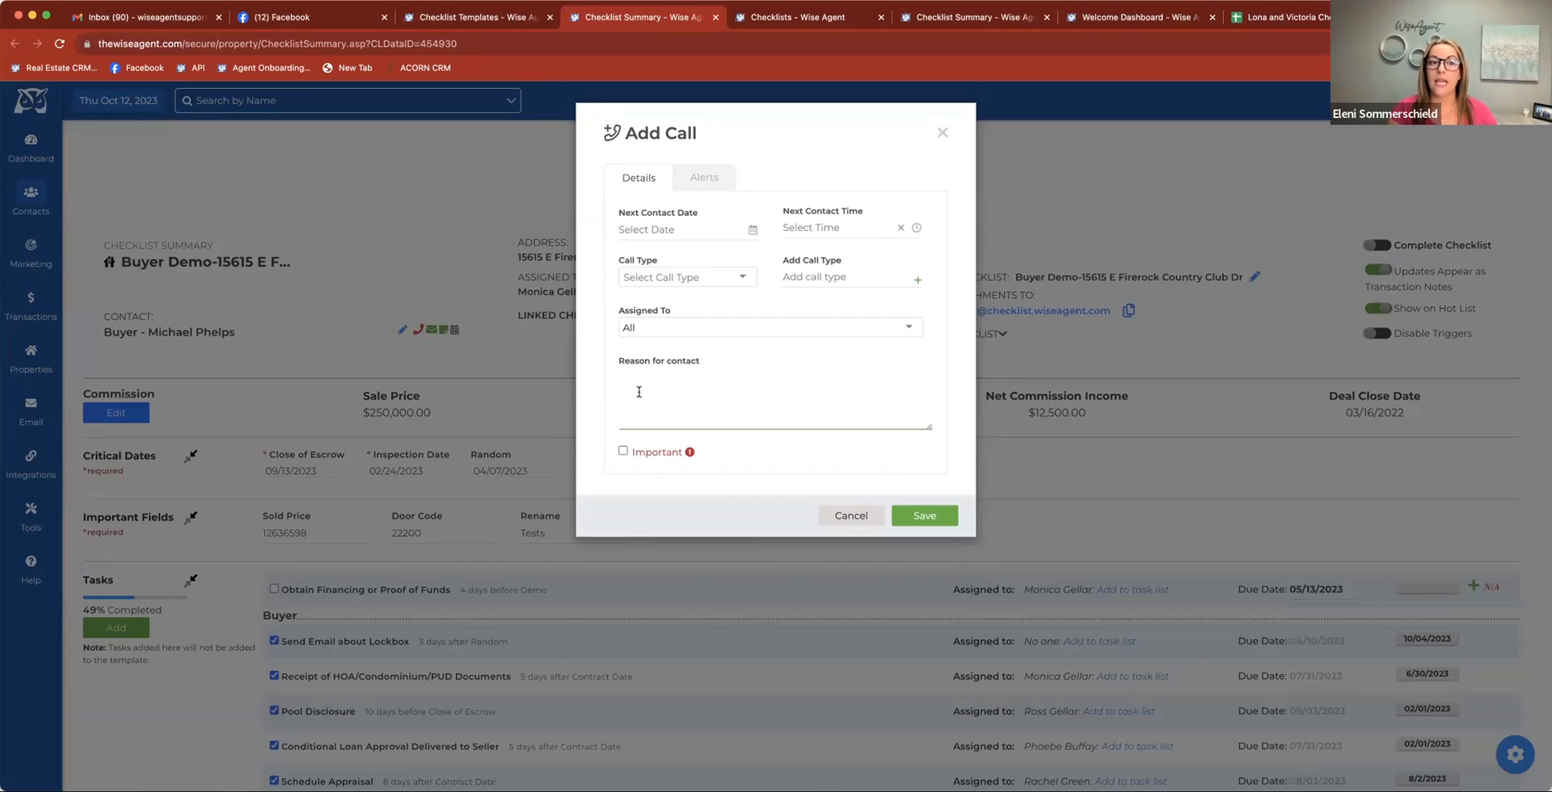
pyautogui.write('cvhbj')
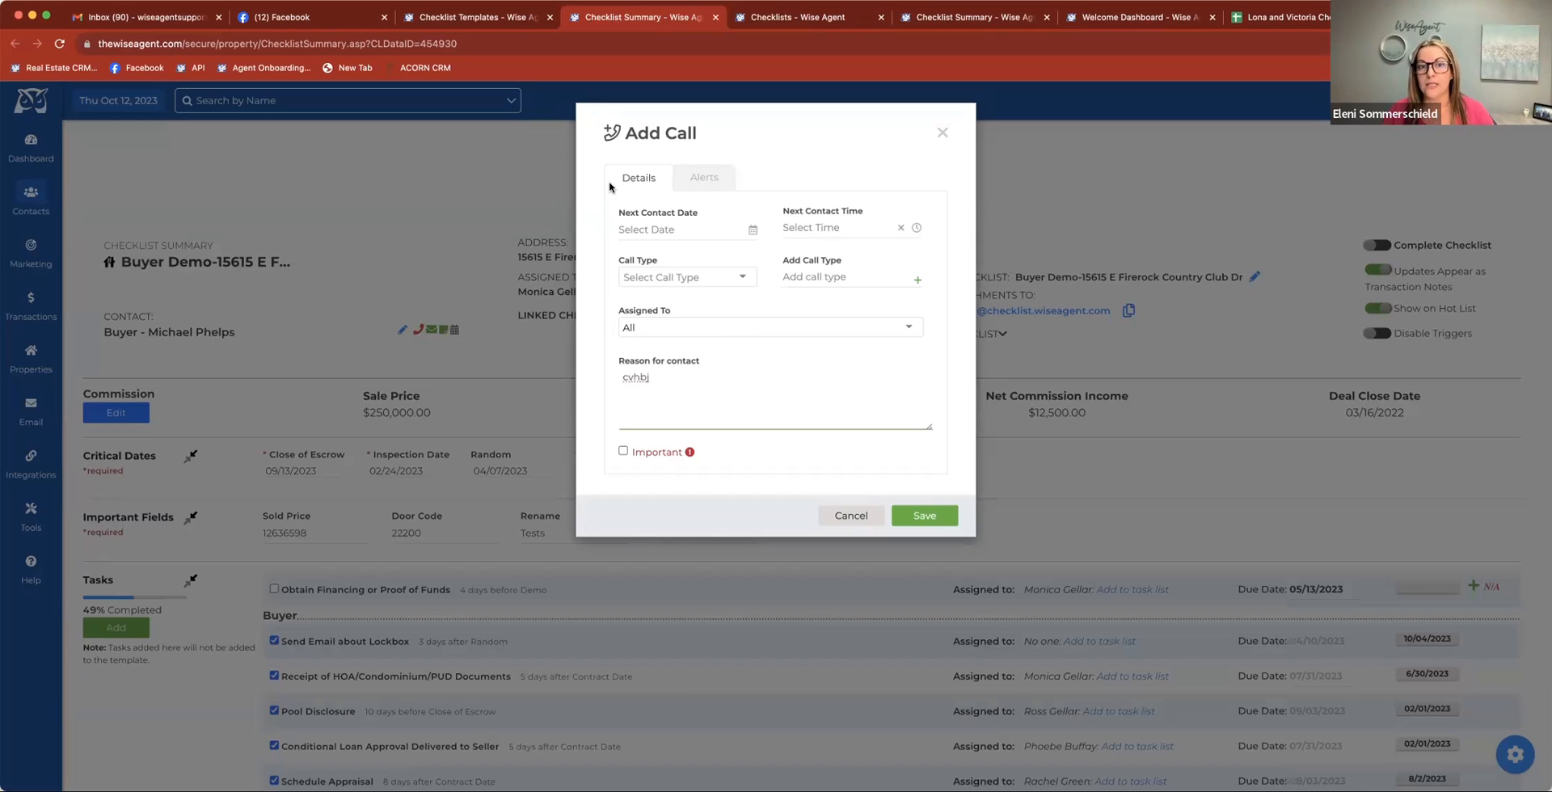
# Schedule the call for 10/13/2023 with call type email, assign it to the checklist's assigned team member, and save it
pyautogui.click(647, 230)
pyautogui.click(743, 341)
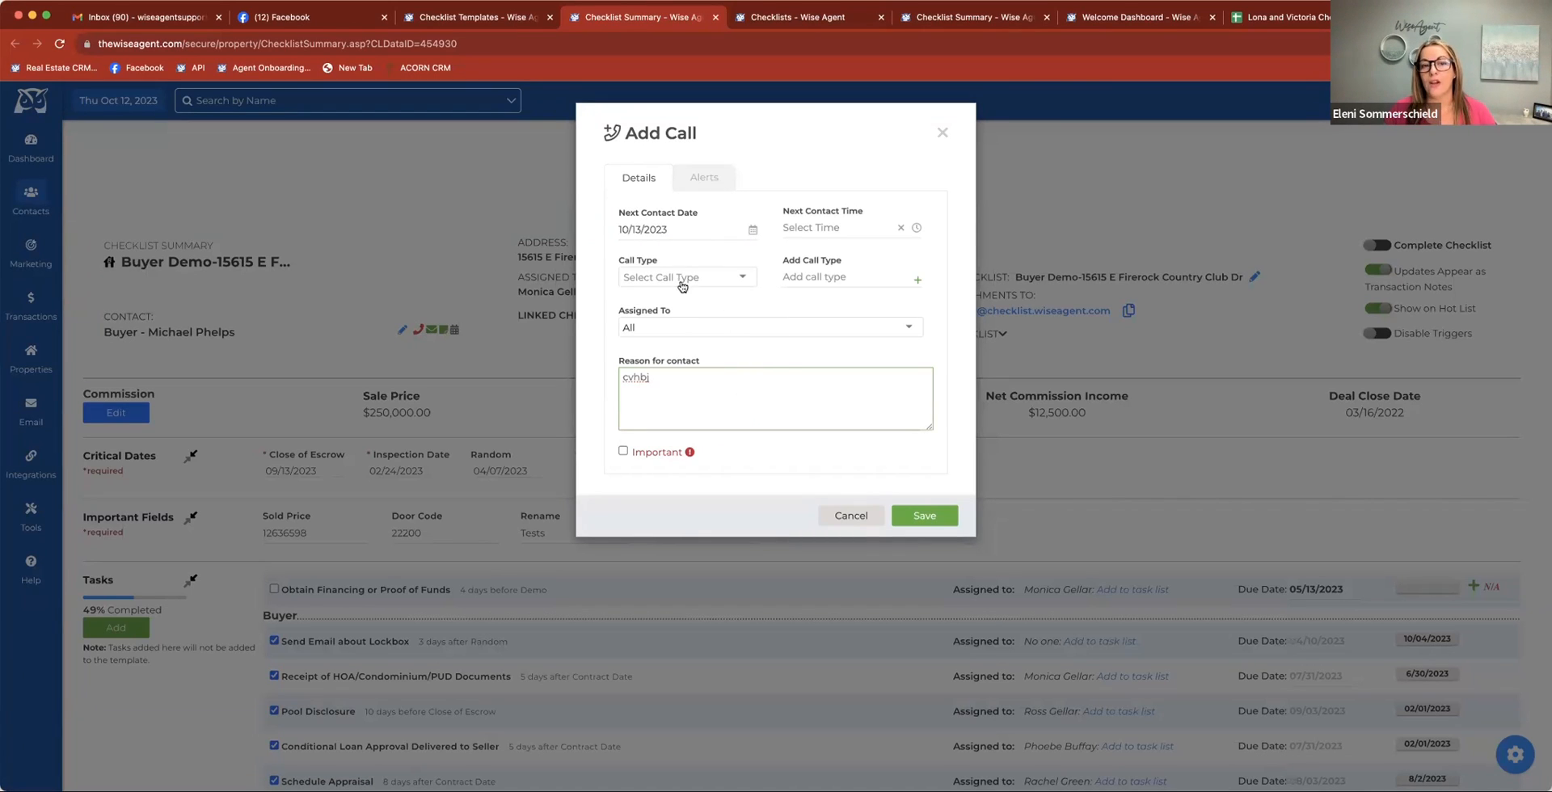
pyautogui.click(680, 327)
pyautogui.click(697, 391)
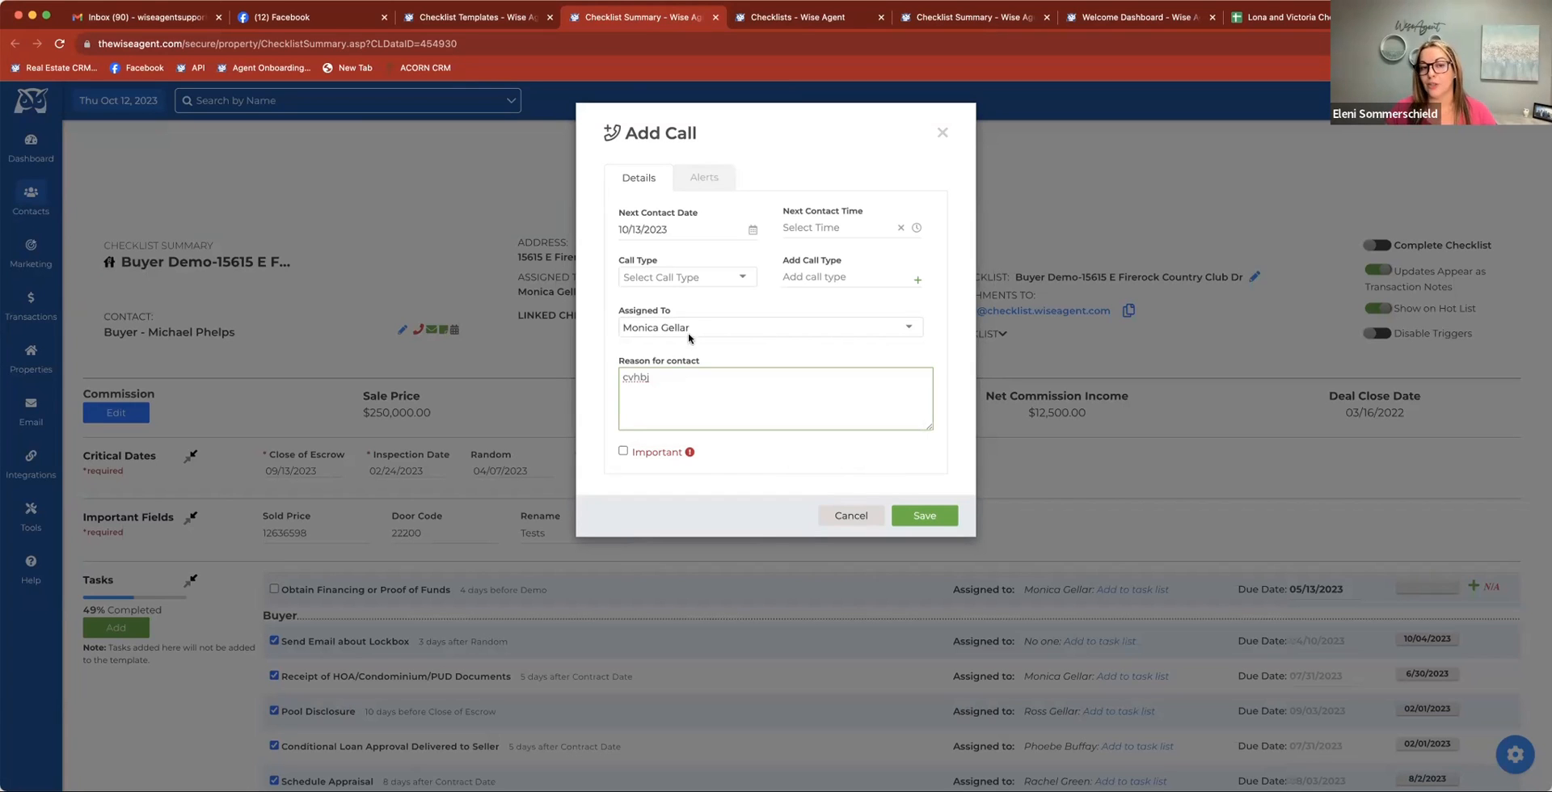
pyautogui.click(694, 283)
pyautogui.click(681, 363)
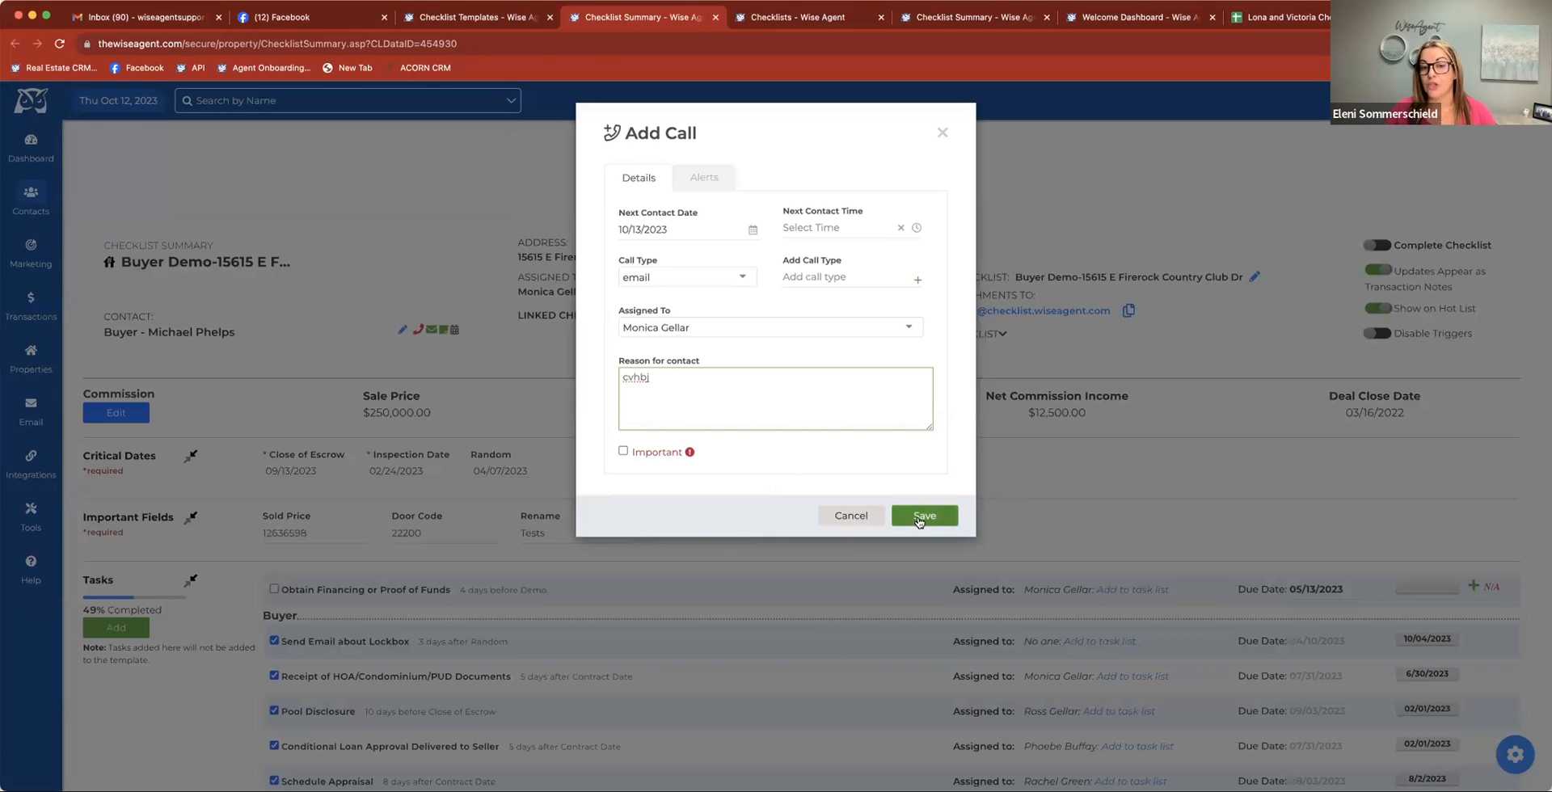
pyautogui.click(916, 517)
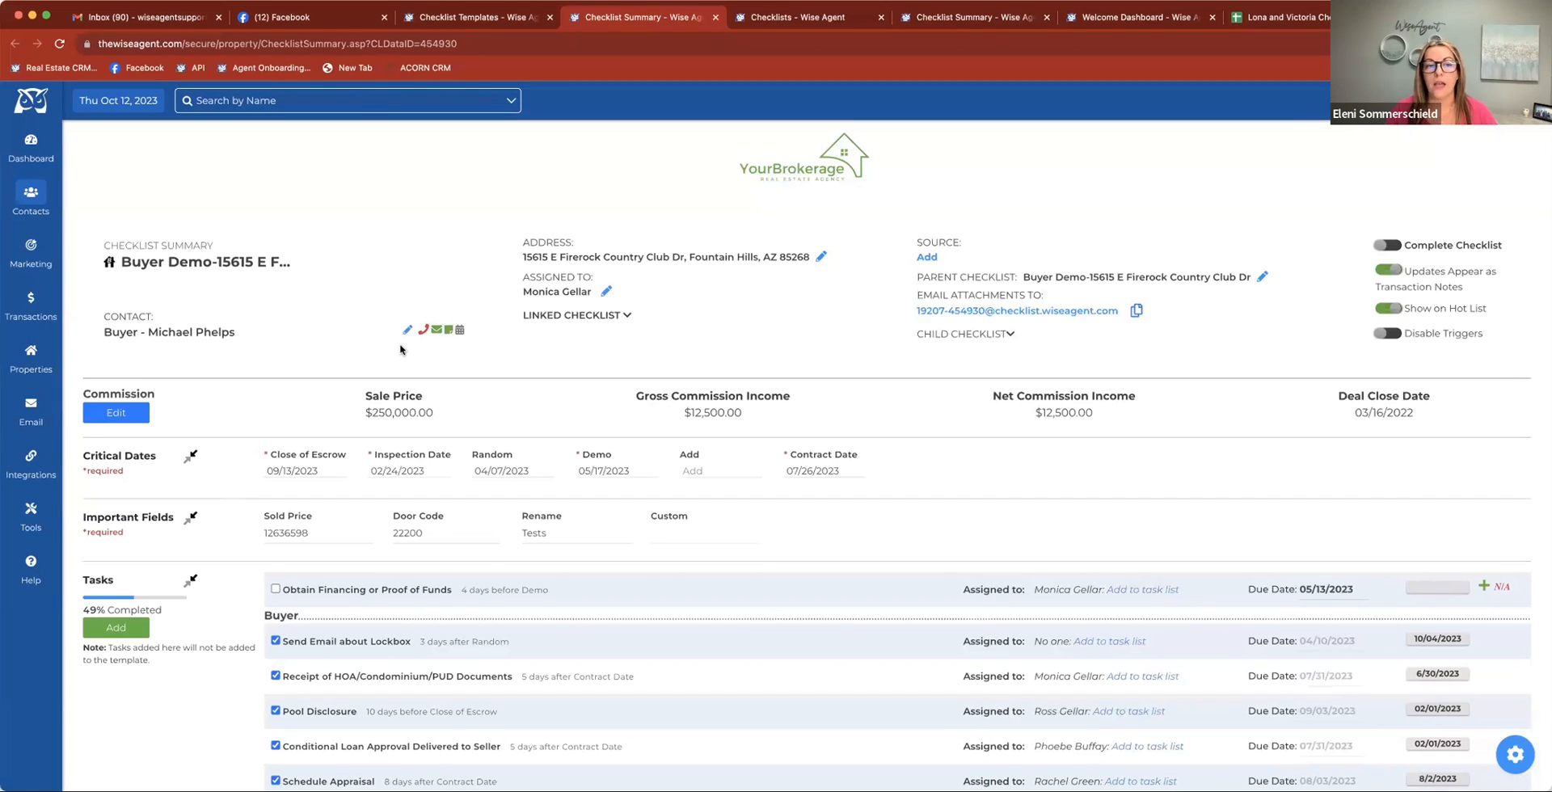
# Collapse the checklist's task section, then review the vendor email form and message editor for the Home Inspection Company without sending
pyautogui.scroll(-4, 412, 477)
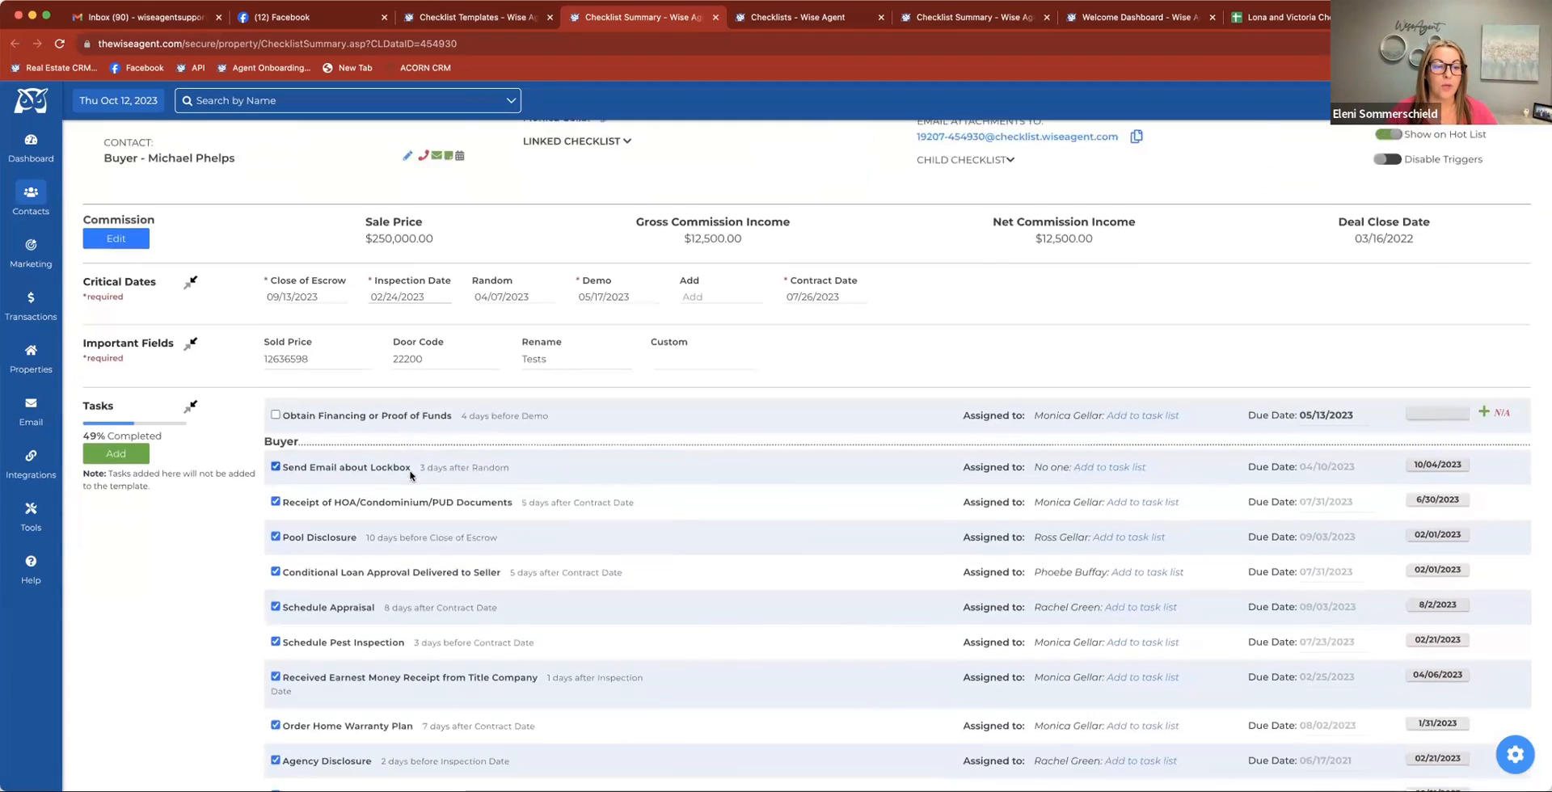
pyautogui.click(192, 305)
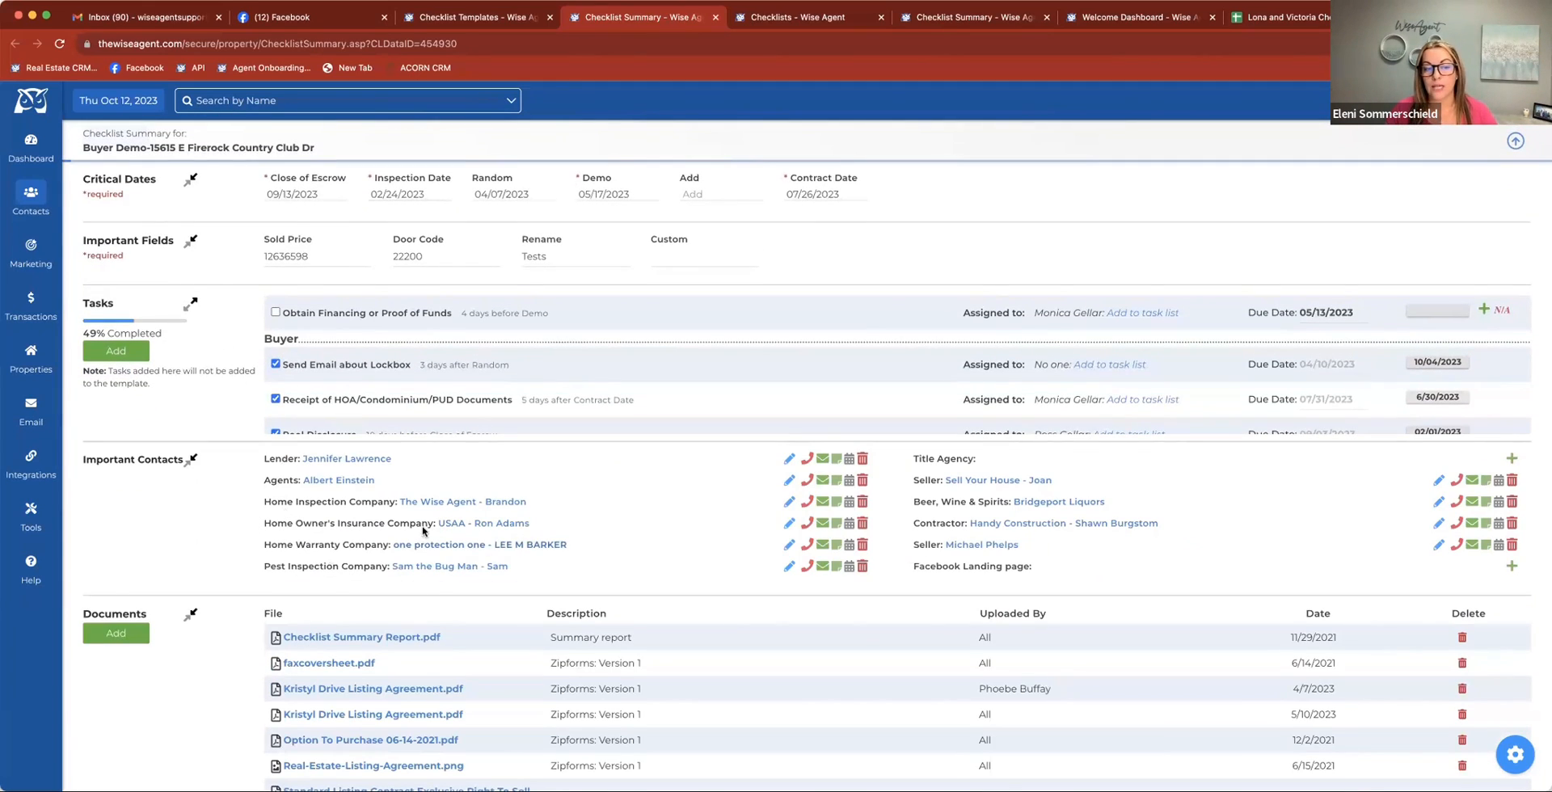
pyautogui.click(822, 505)
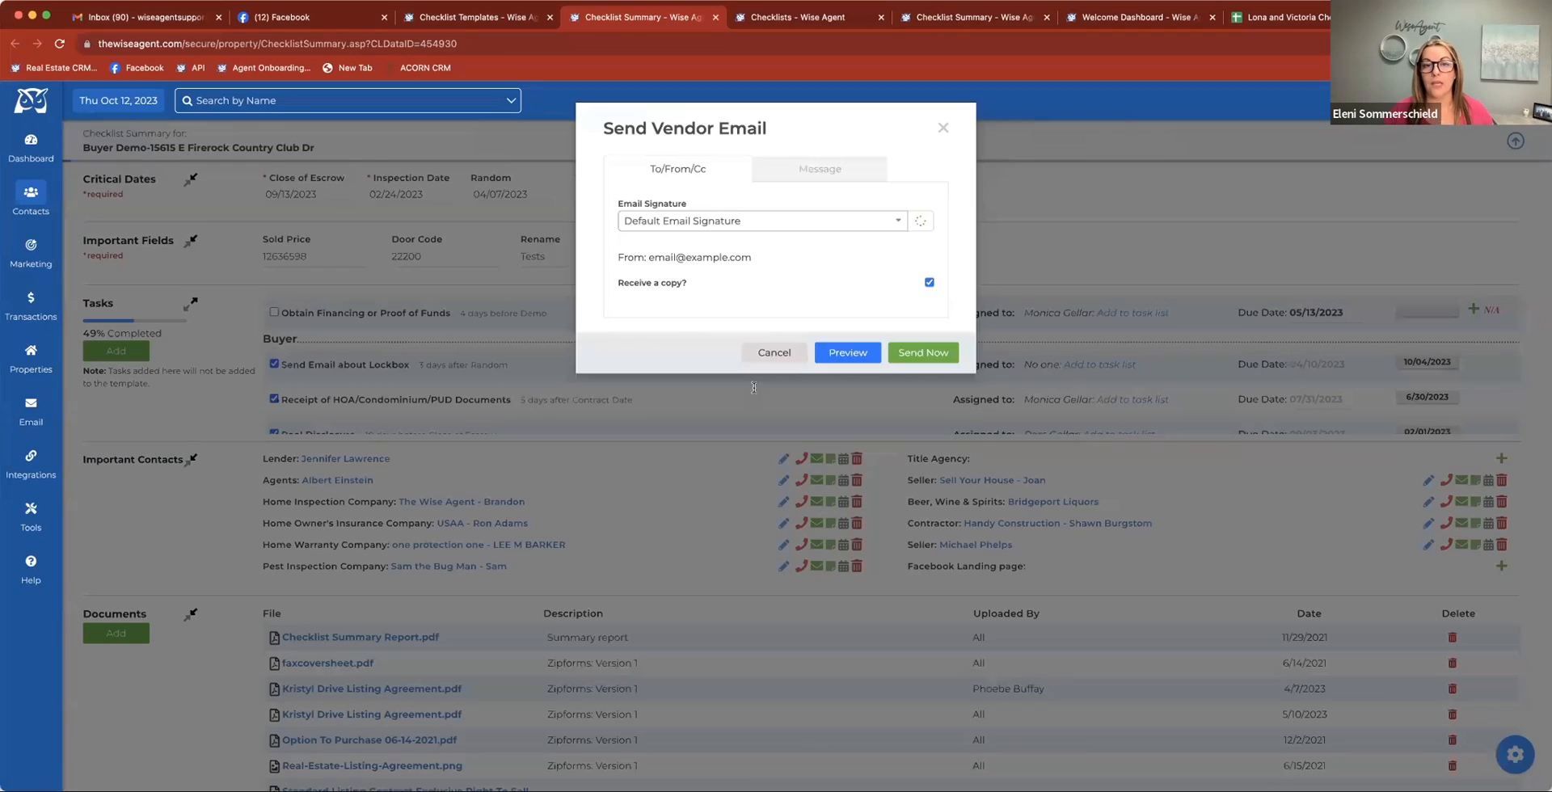
pyautogui.click(783, 173)
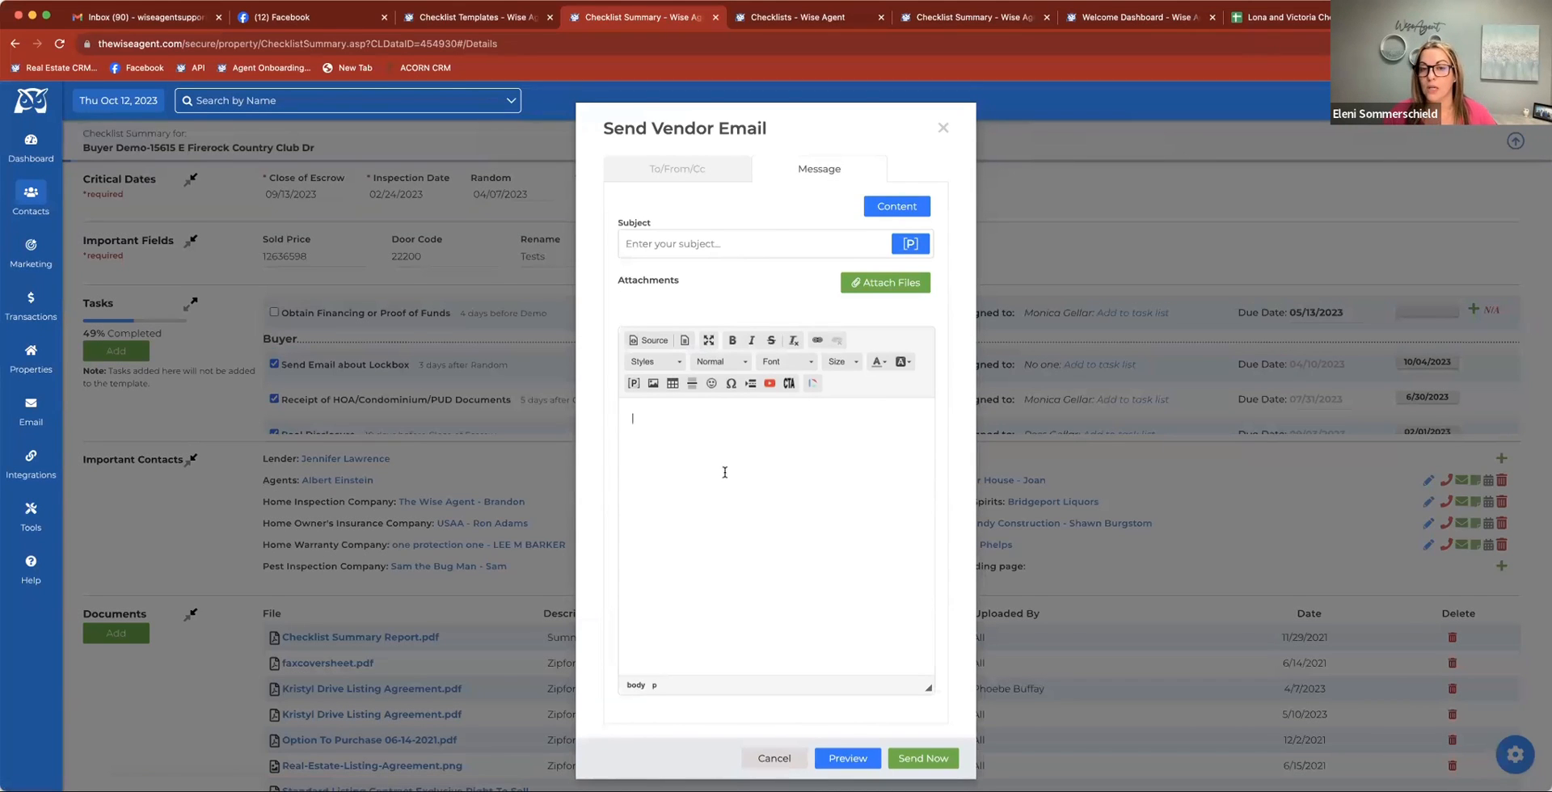
pyautogui.click(941, 128)
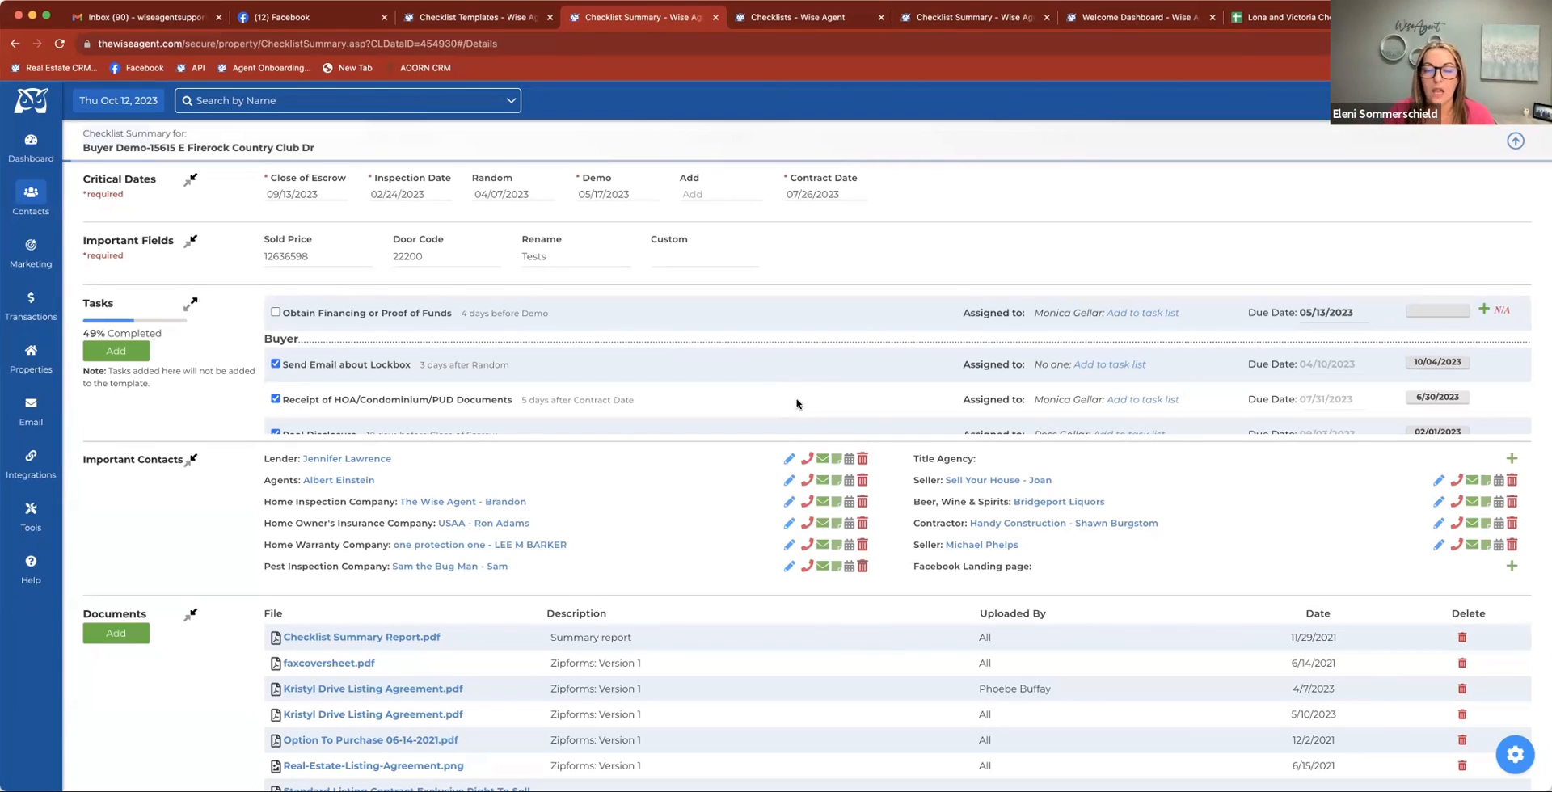
# Review the new calendar event form for the Lender important contact and close it without saving
pyautogui.click(849, 459)
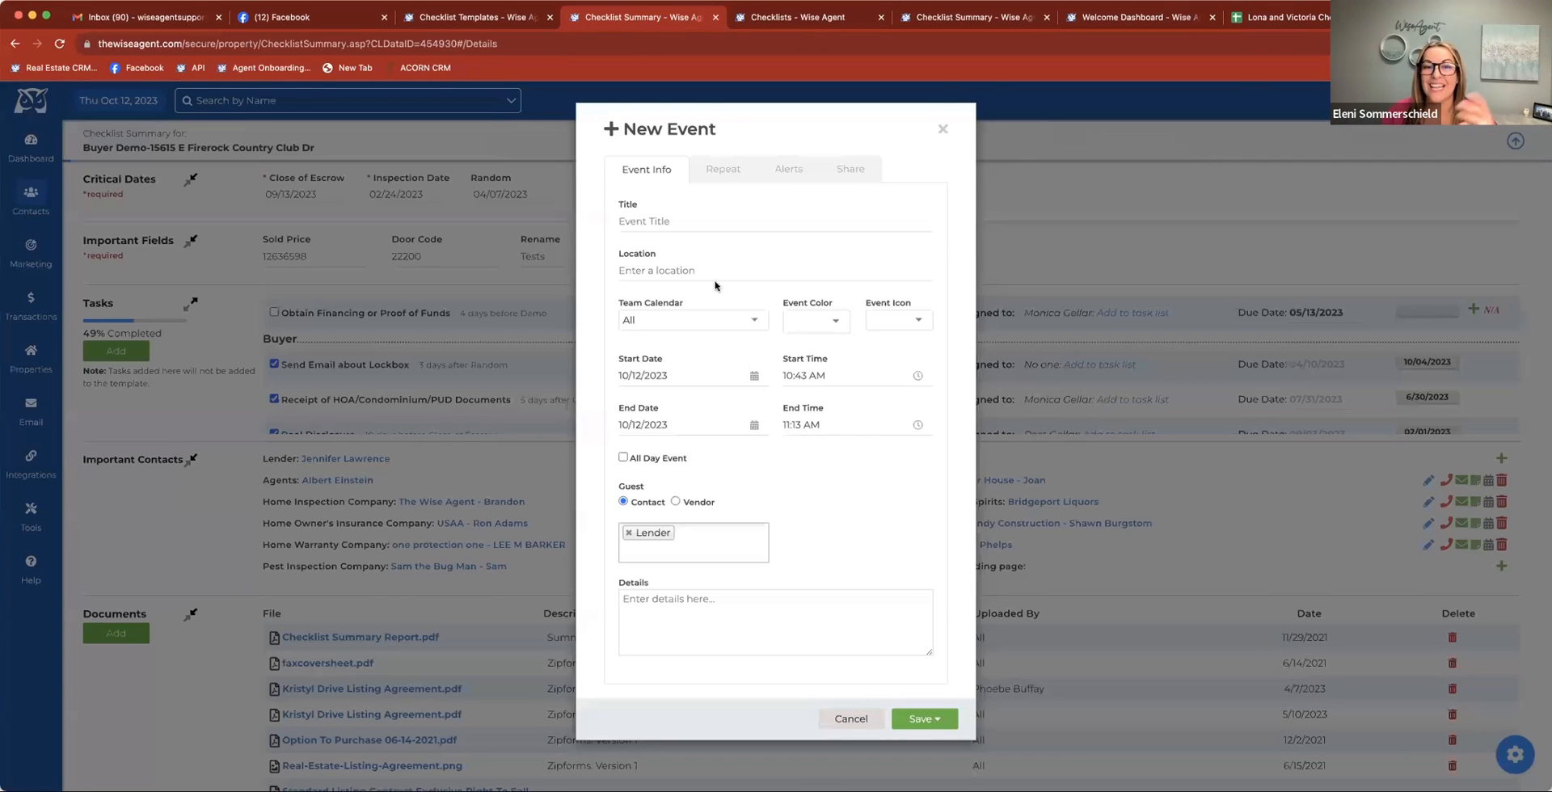
pyautogui.click(677, 235)
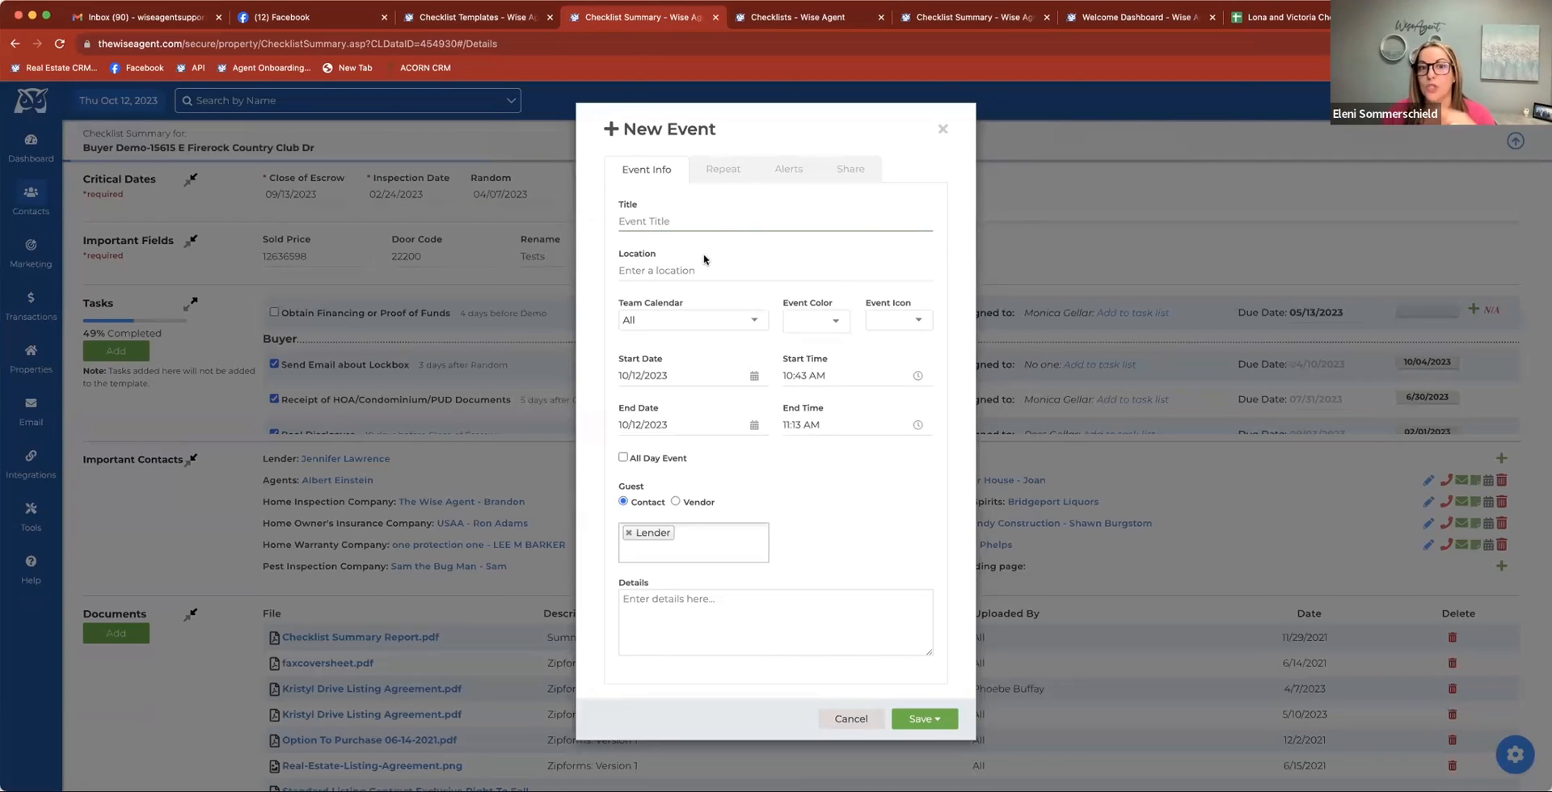
pyautogui.click(942, 129)
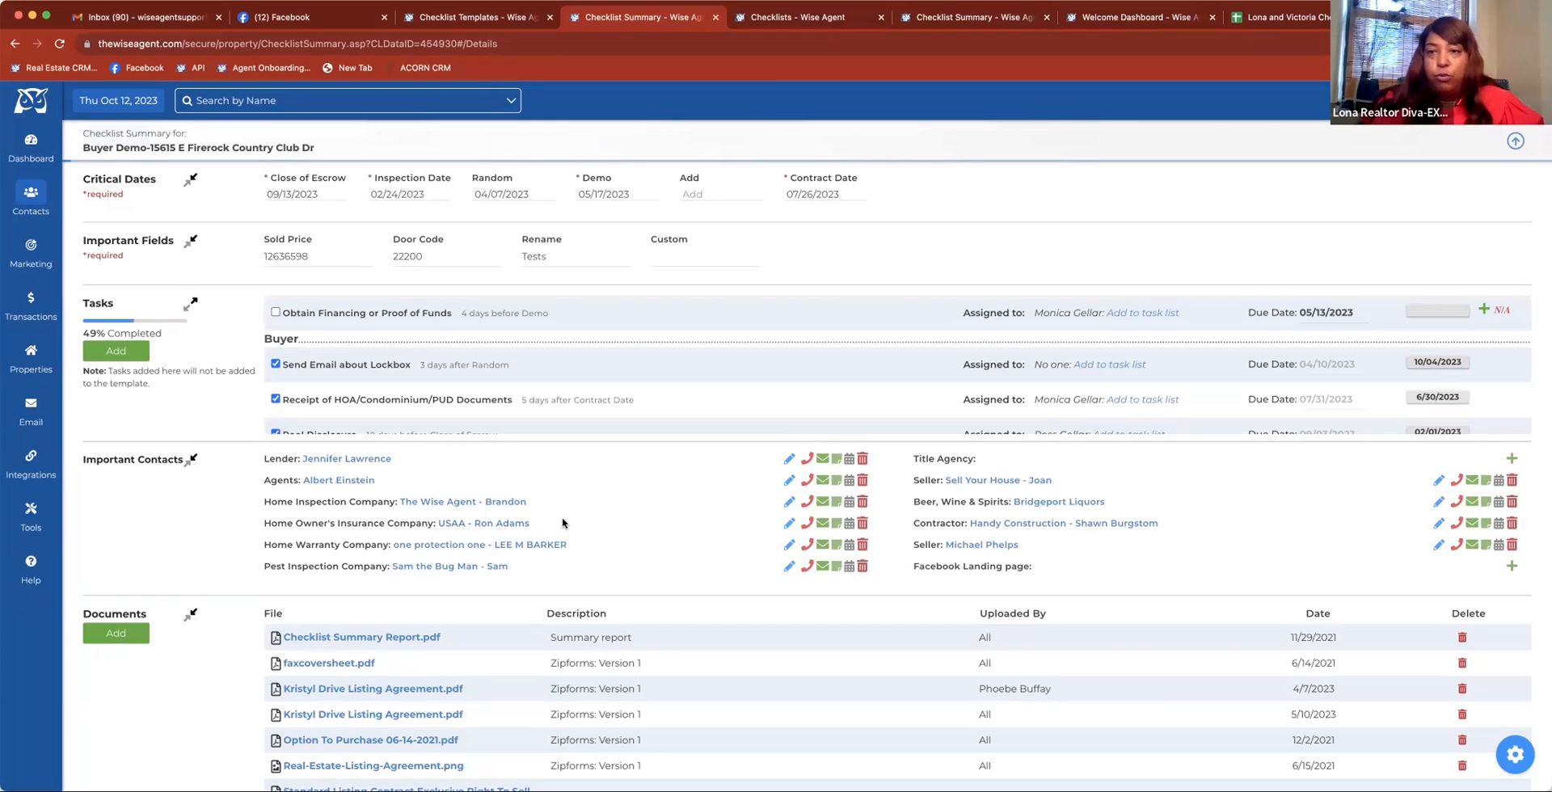
# Set the Lender contact in the Buyer Demo checklist template to the "Waiting for Response from Lender" contact category and save it
pyautogui.click(453, 24)
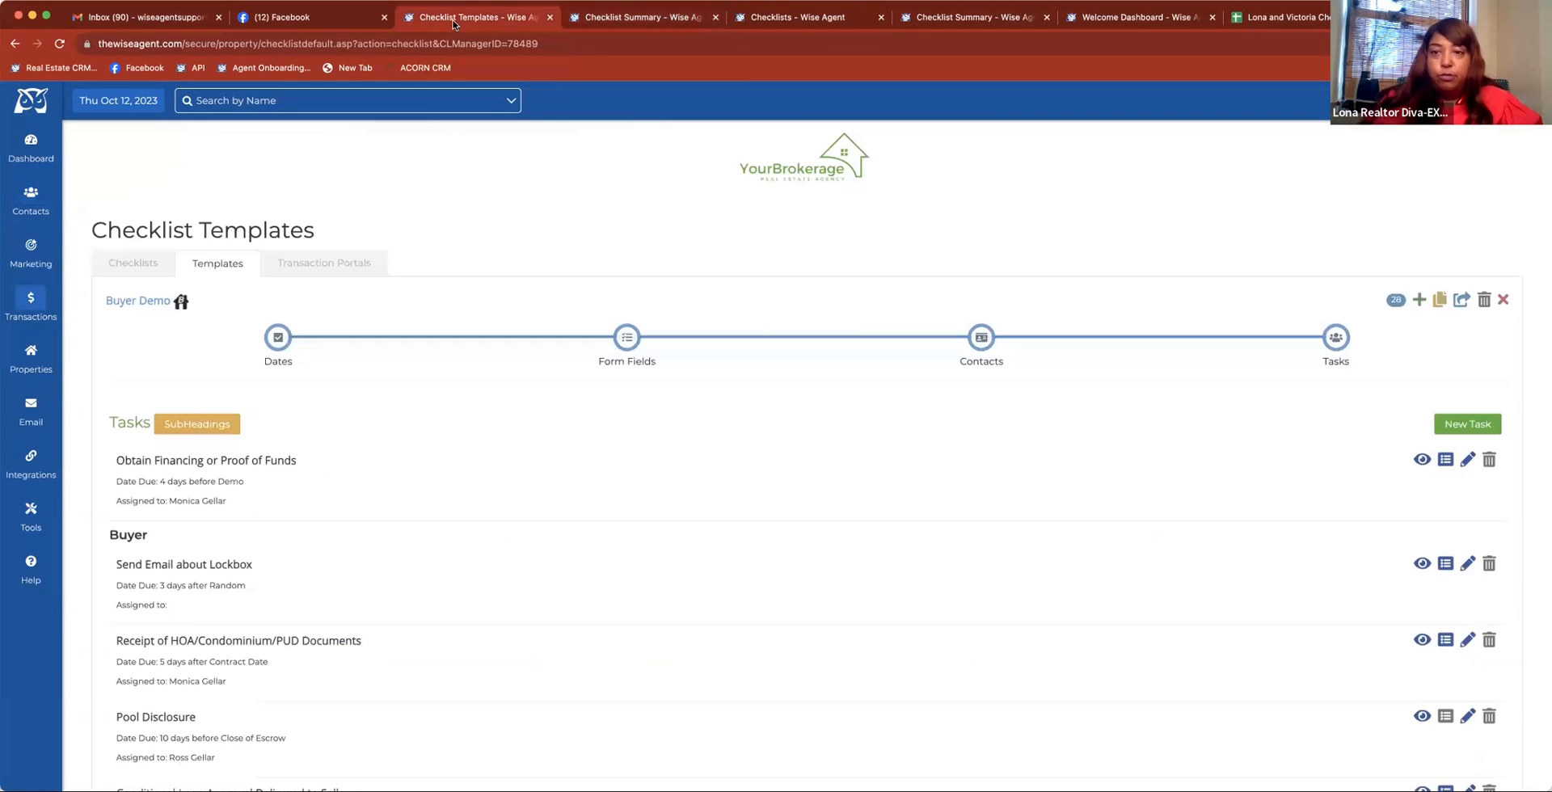
pyautogui.click(982, 333)
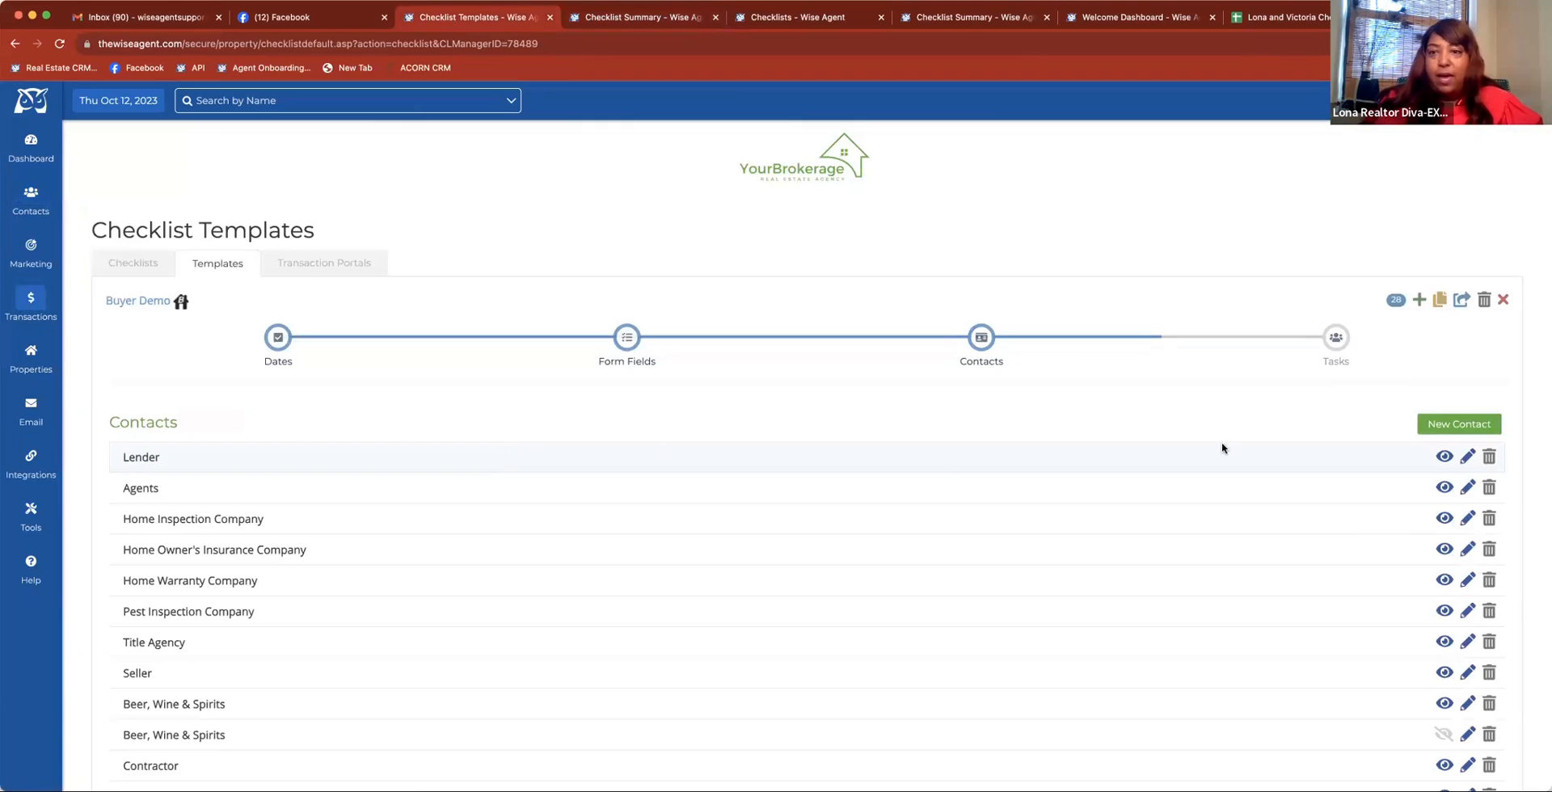
pyautogui.click(1465, 460)
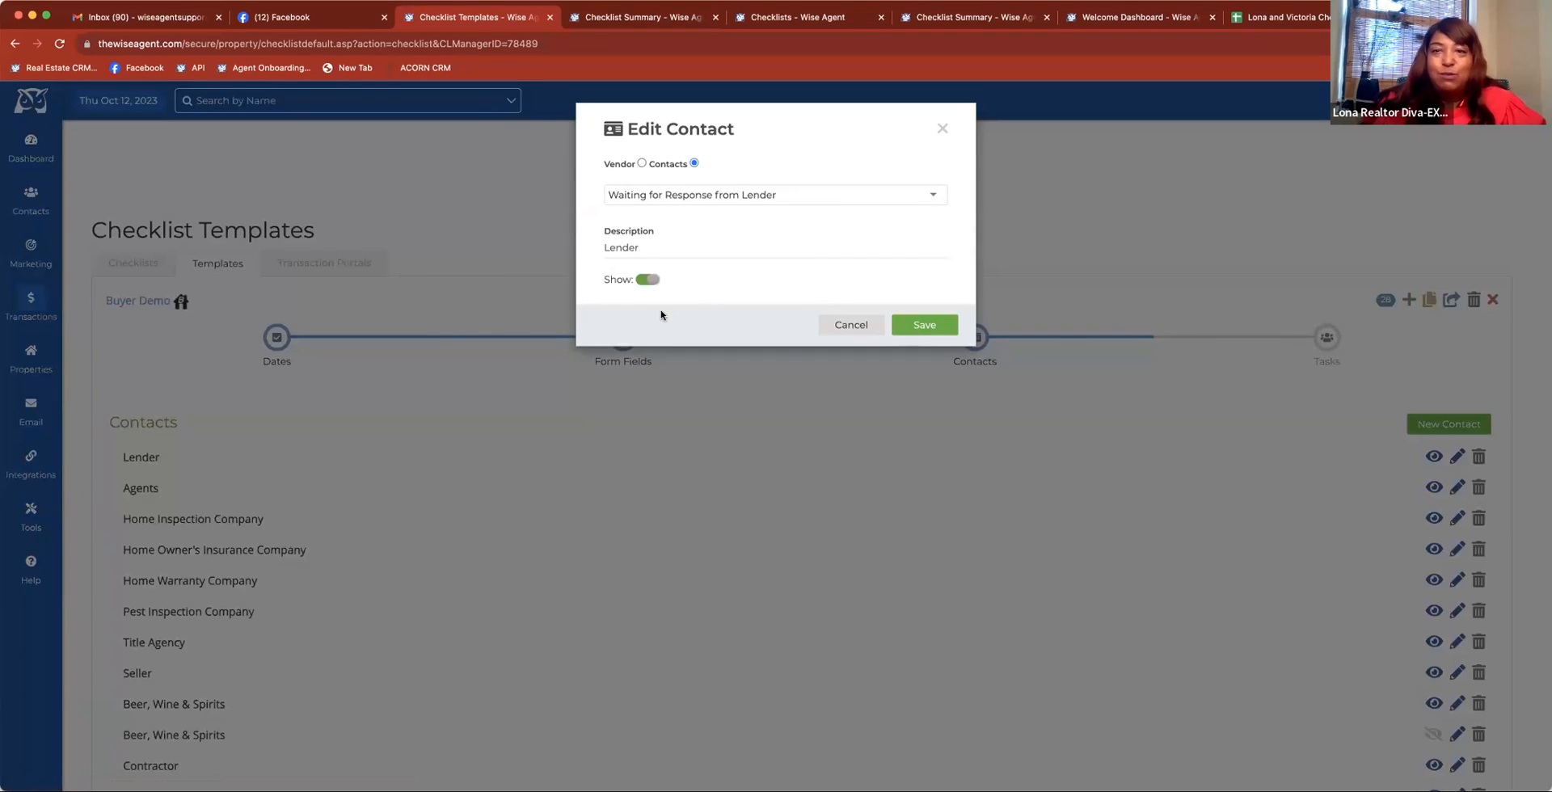
pyautogui.click(651, 196)
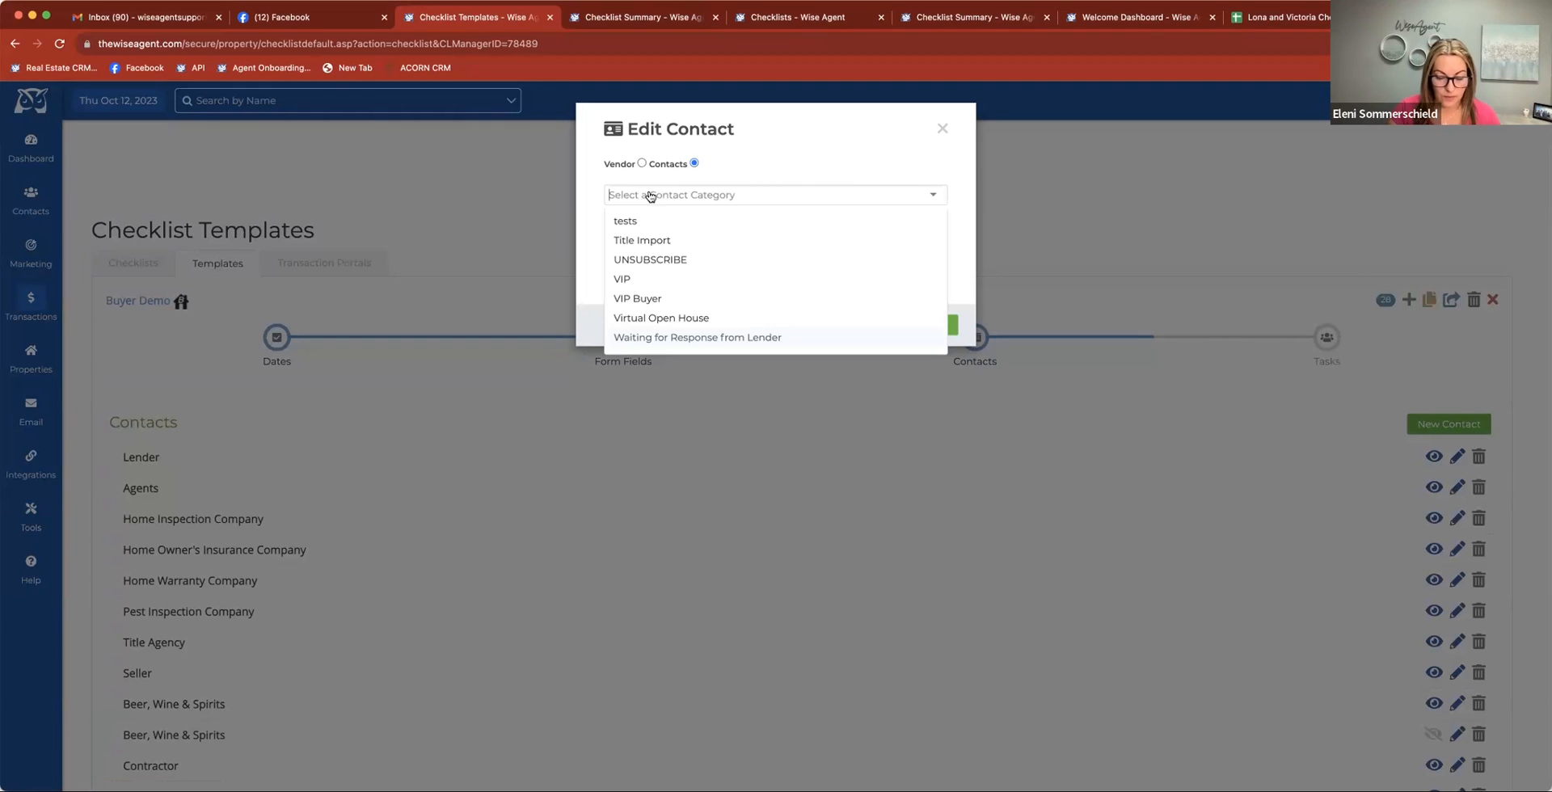
pyautogui.write('l')
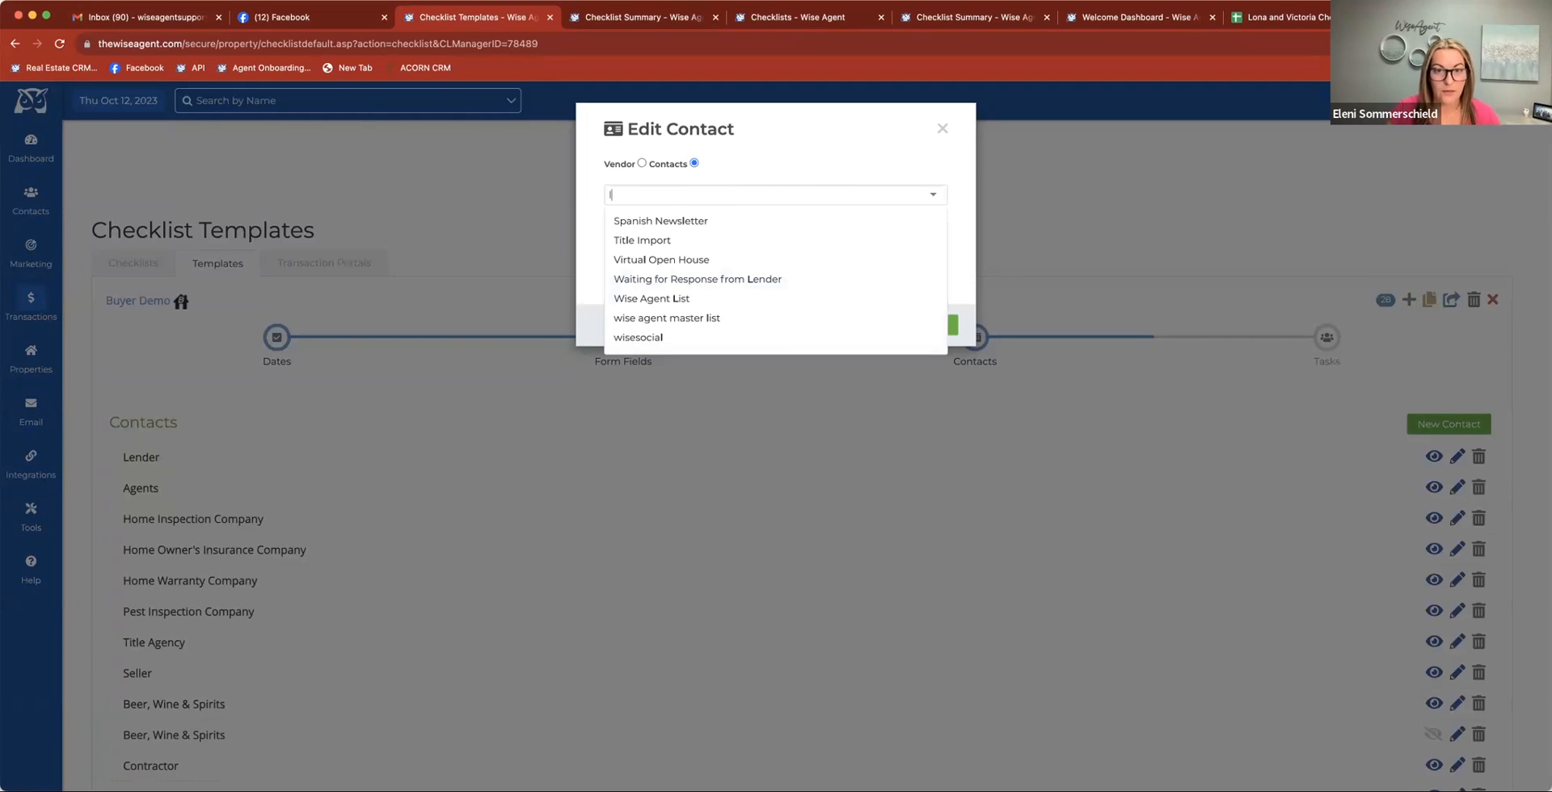
pyautogui.click(752, 280)
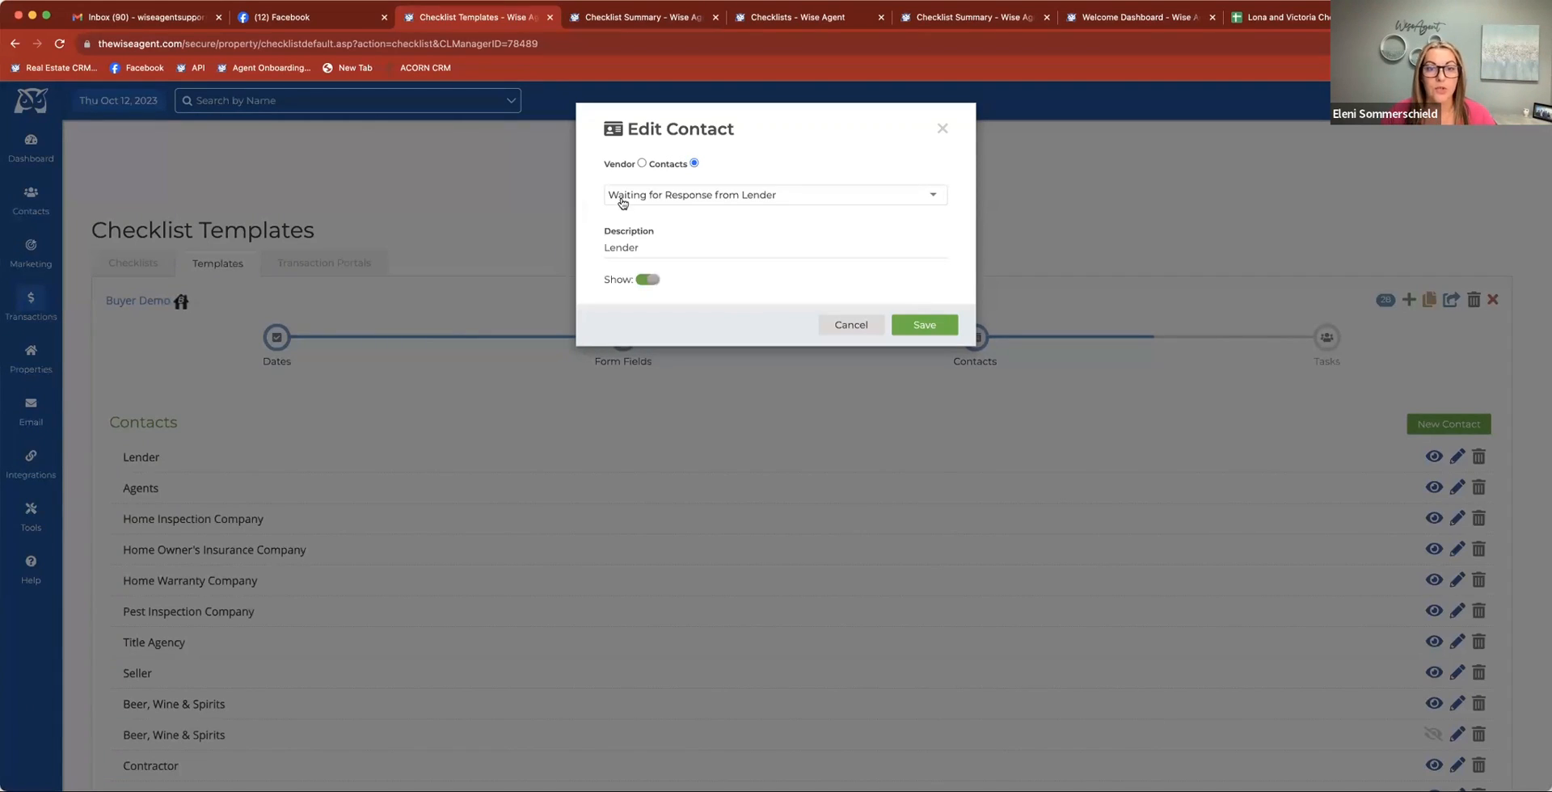
pyautogui.click(941, 129)
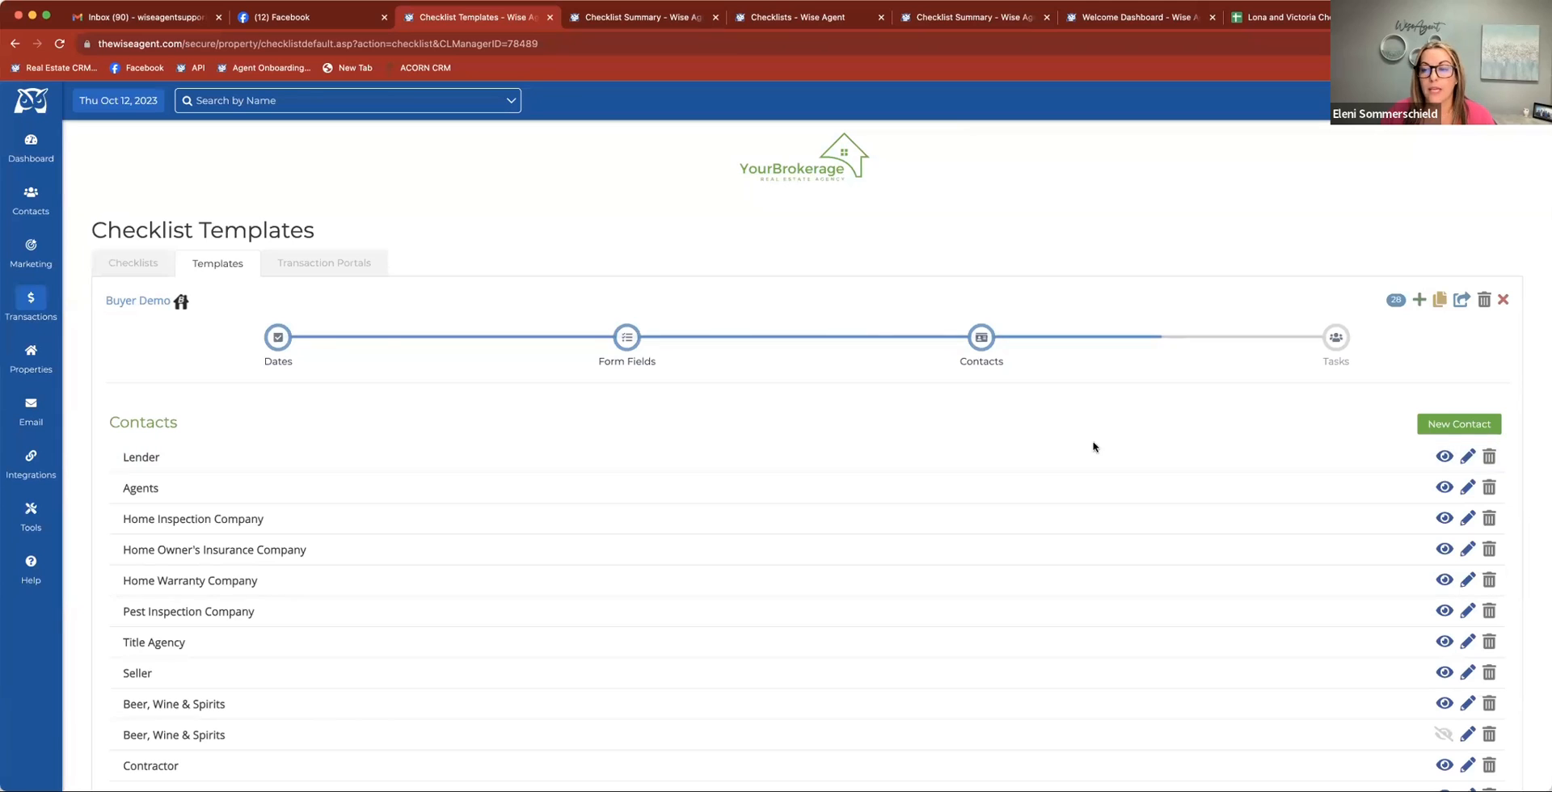
pyautogui.click(1461, 458)
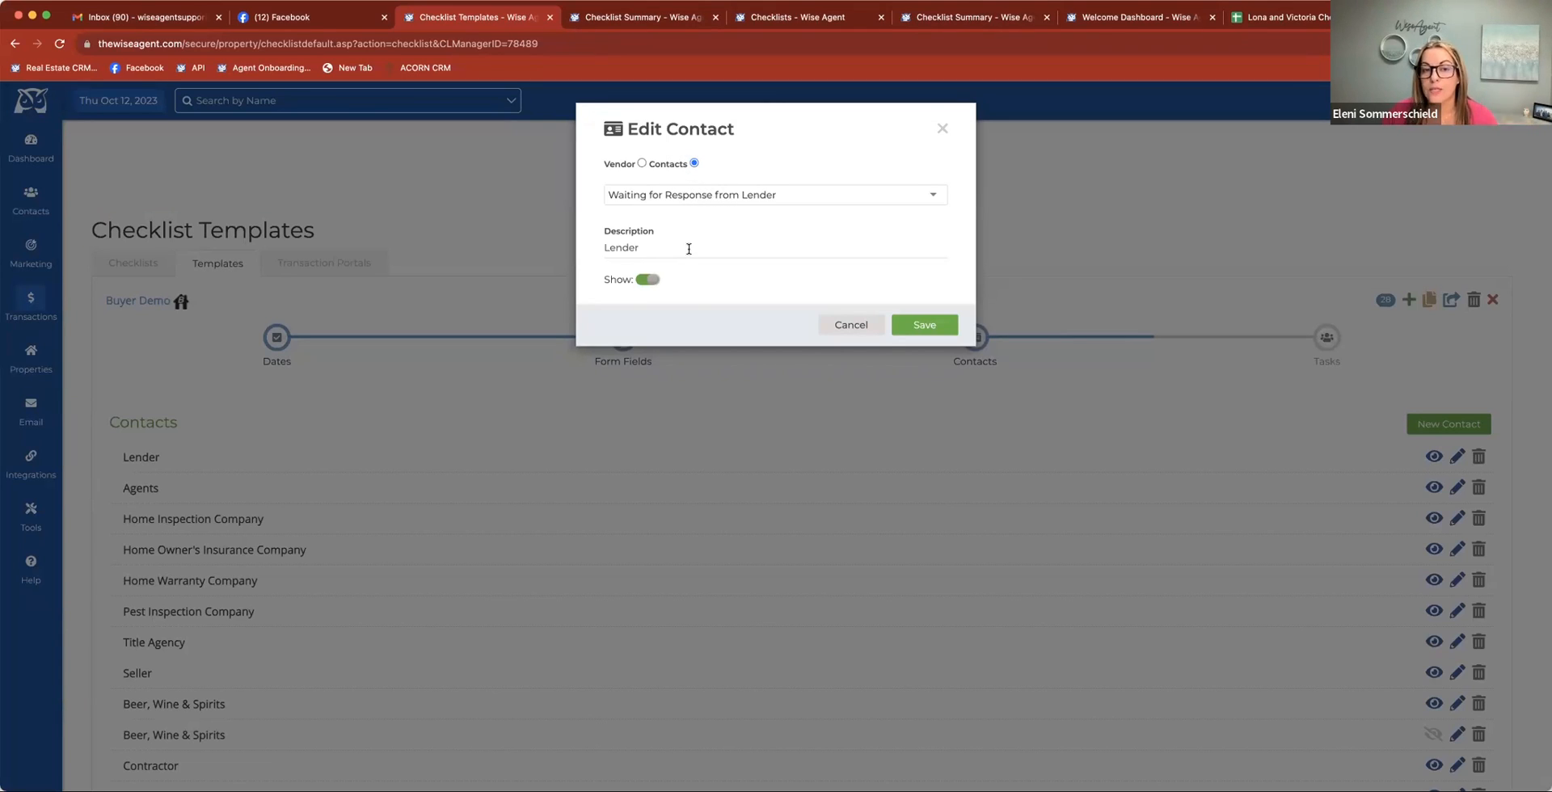
pyautogui.click(918, 324)
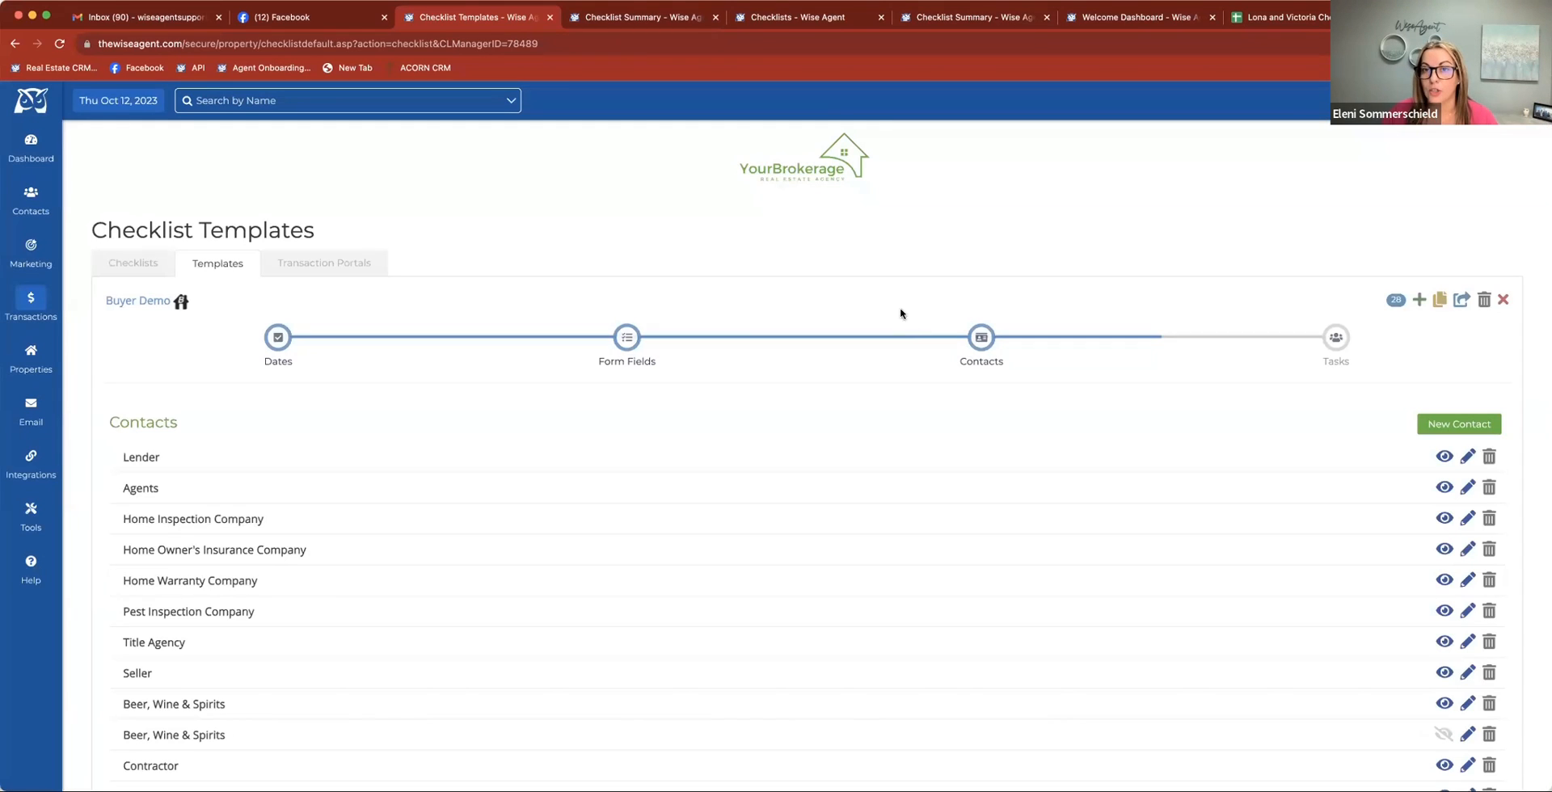
# Check the contact search for replacing the Lender in the Buyer Demo checklist summary, and close it without making a change
pyautogui.click(939, 11)
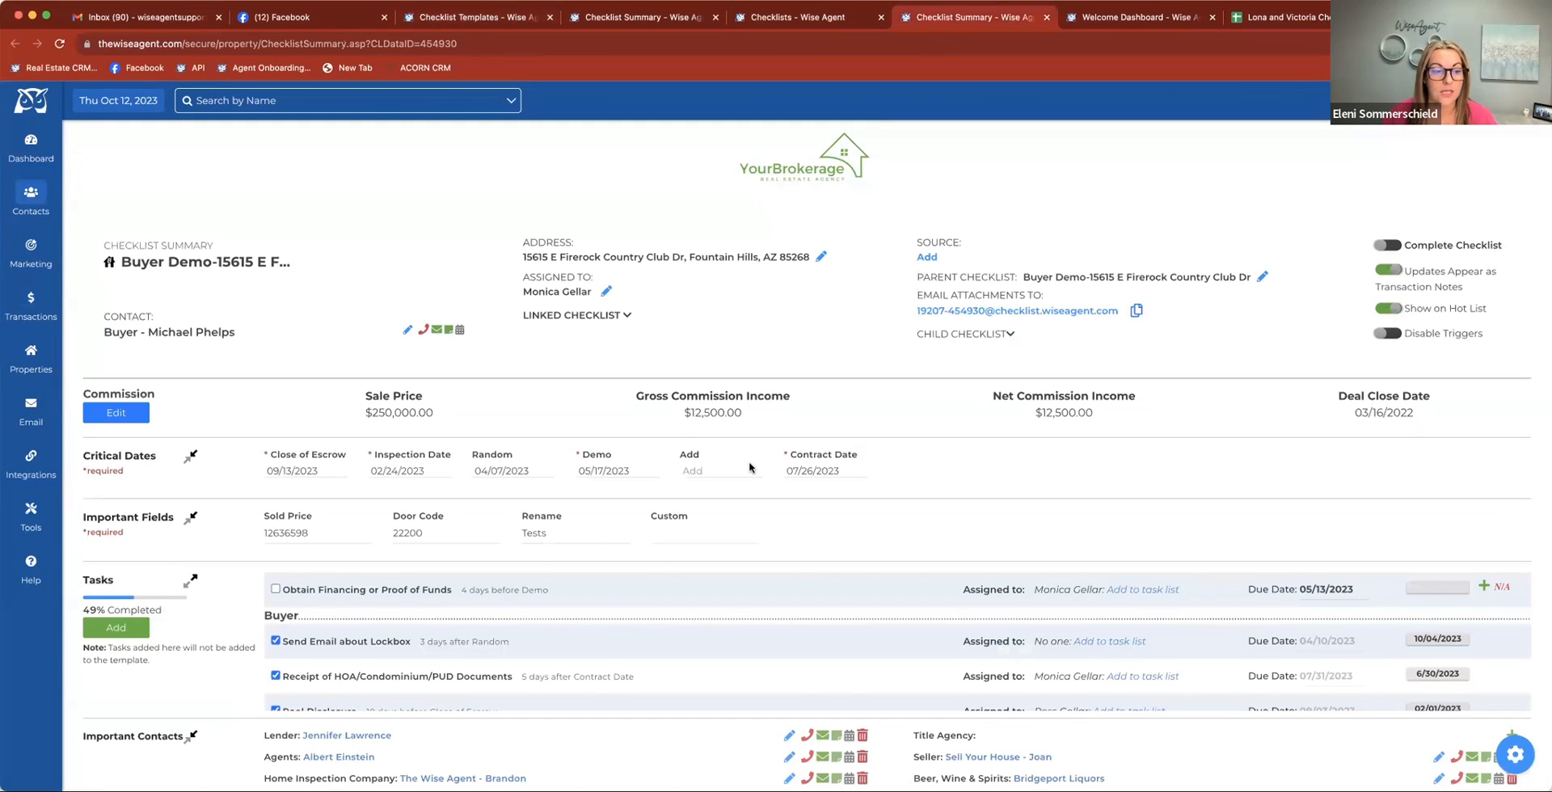
pyautogui.scroll(-5, 772, 549)
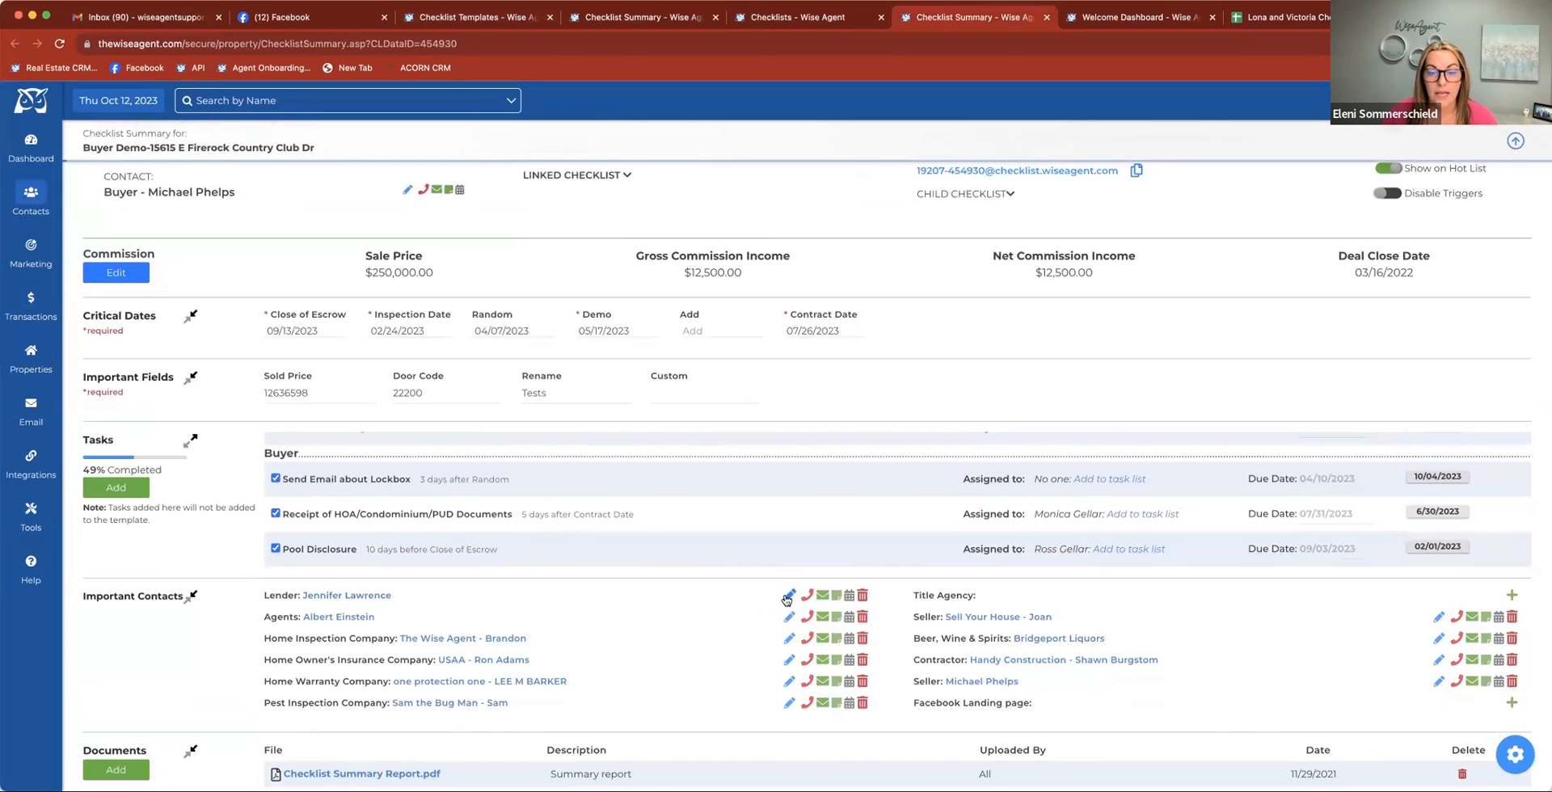
pyautogui.click(788, 596)
pyautogui.click(676, 184)
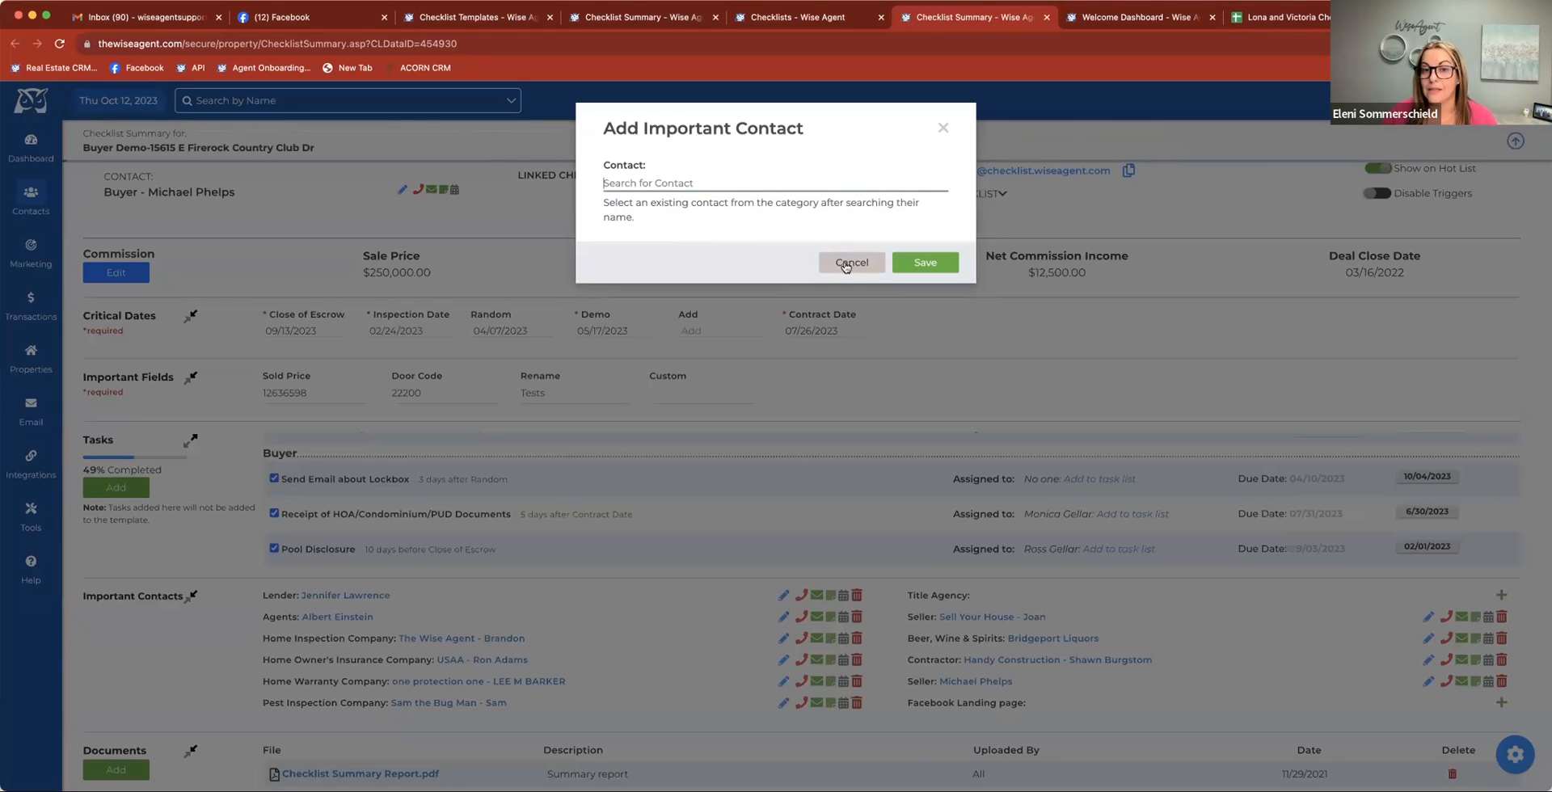
pyautogui.click(942, 129)
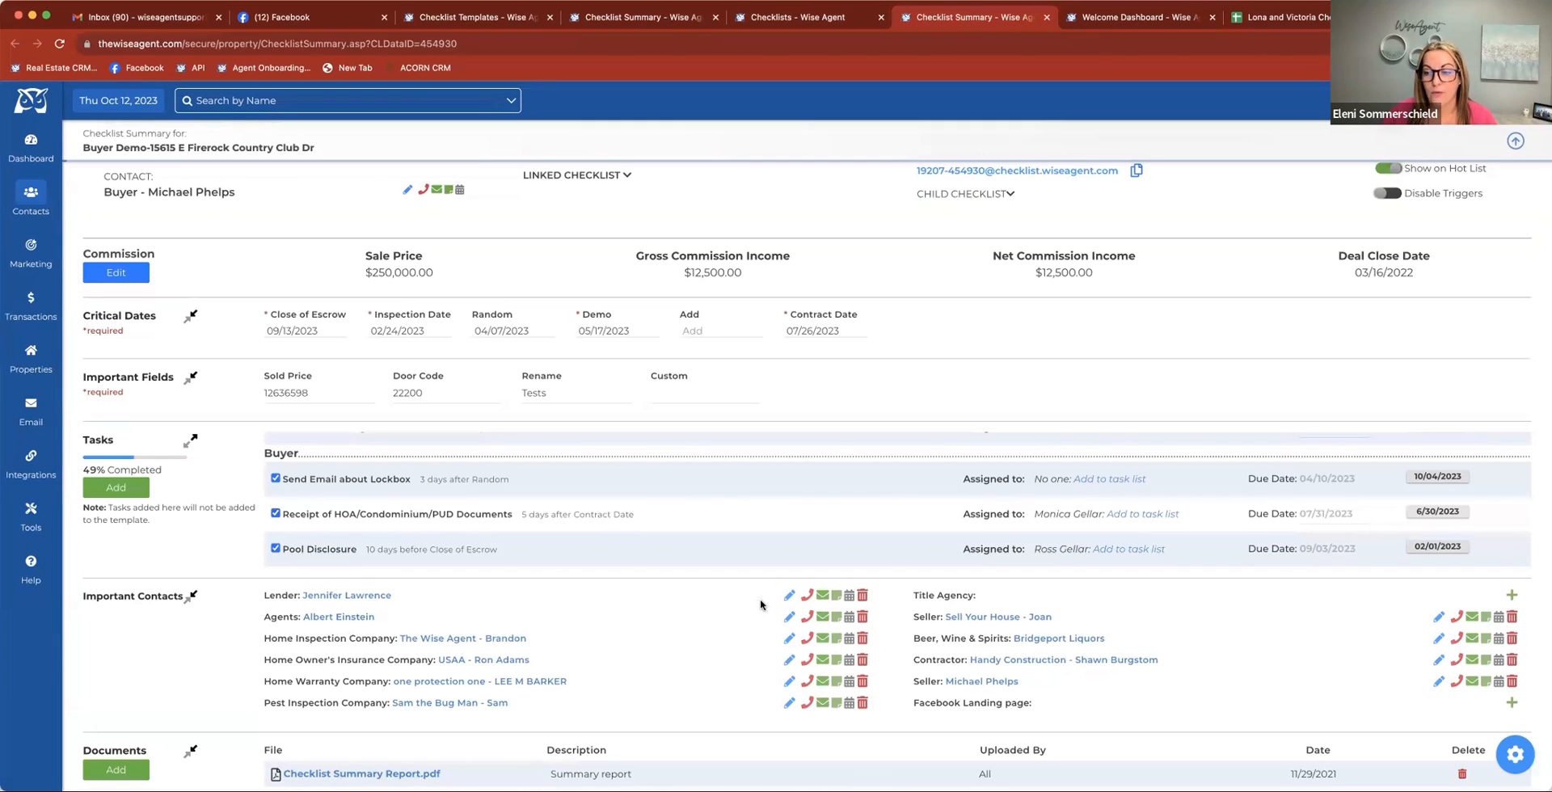
# Browse the vendors available for the Title Agency entry under the checklist's important contacts
pyautogui.click(1511, 597)
pyautogui.click(711, 166)
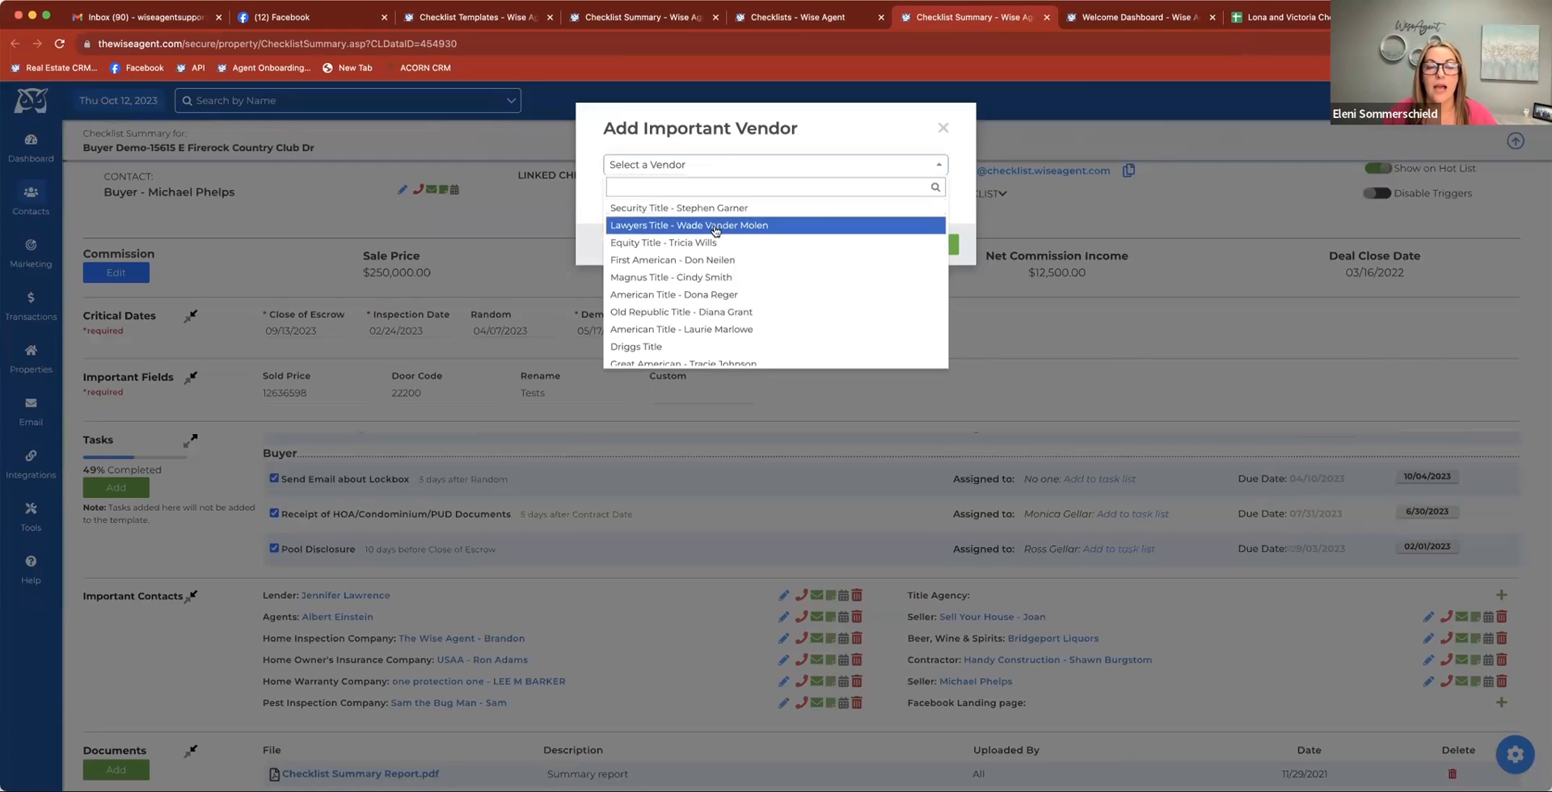
pyautogui.scroll(-1, 725, 287)
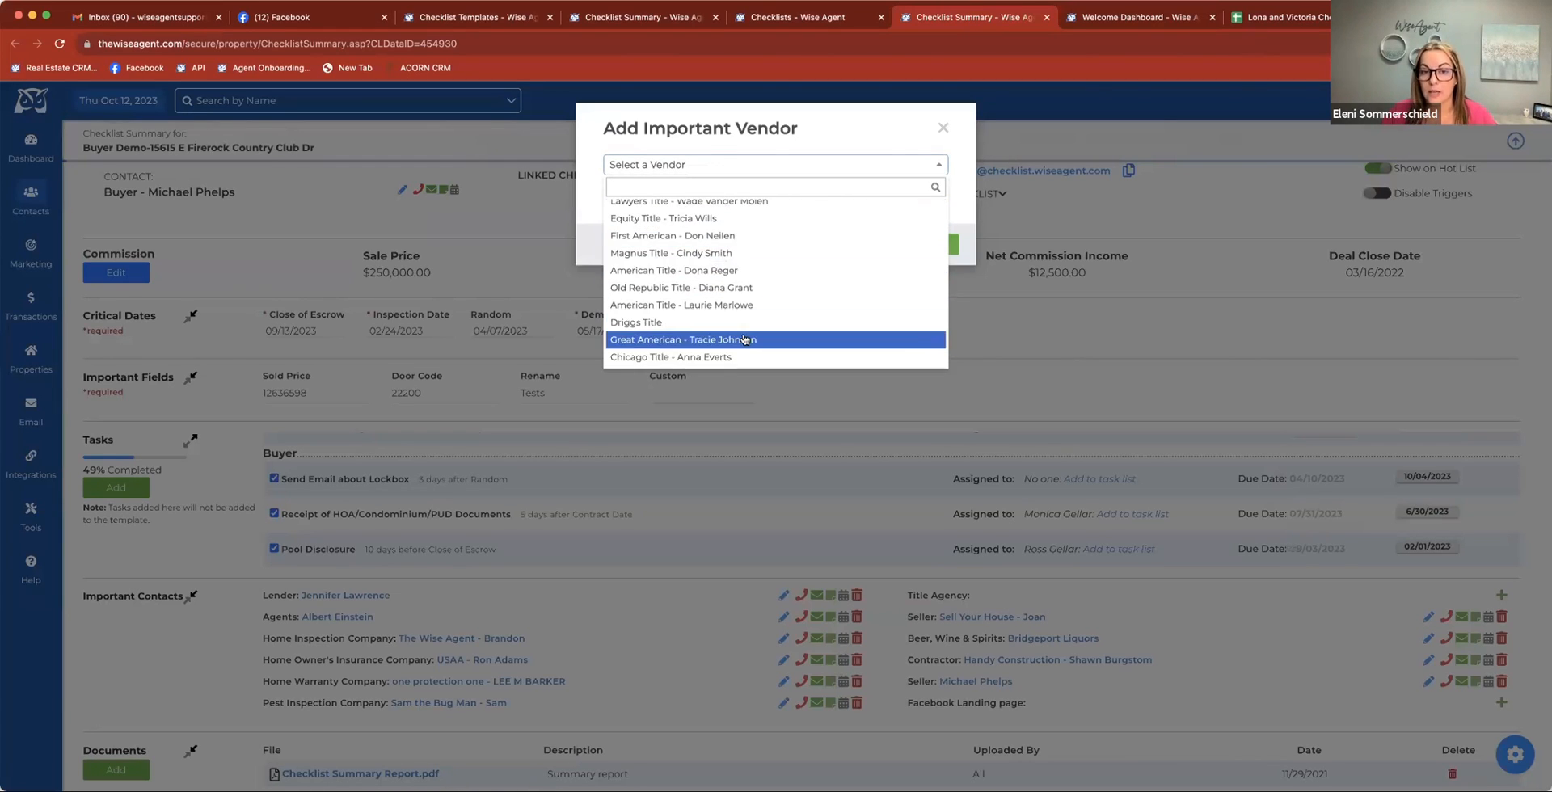
pyautogui.scroll(1, 756, 231)
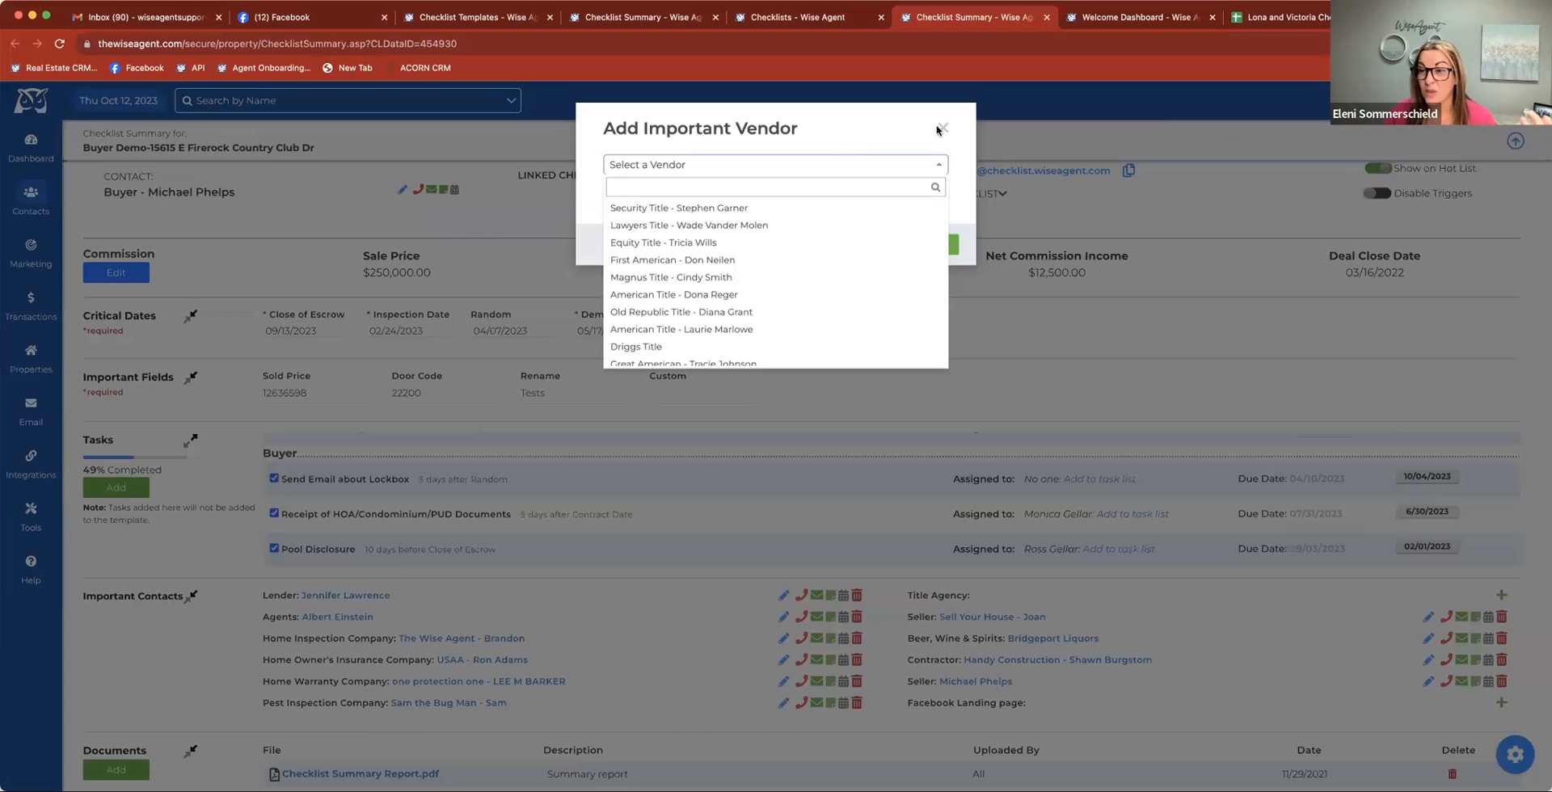
# Assign the Security Title vendor as the Title Agency important contact in the Buyer Demo checklist summary and save it
pyautogui.click(765, 208)
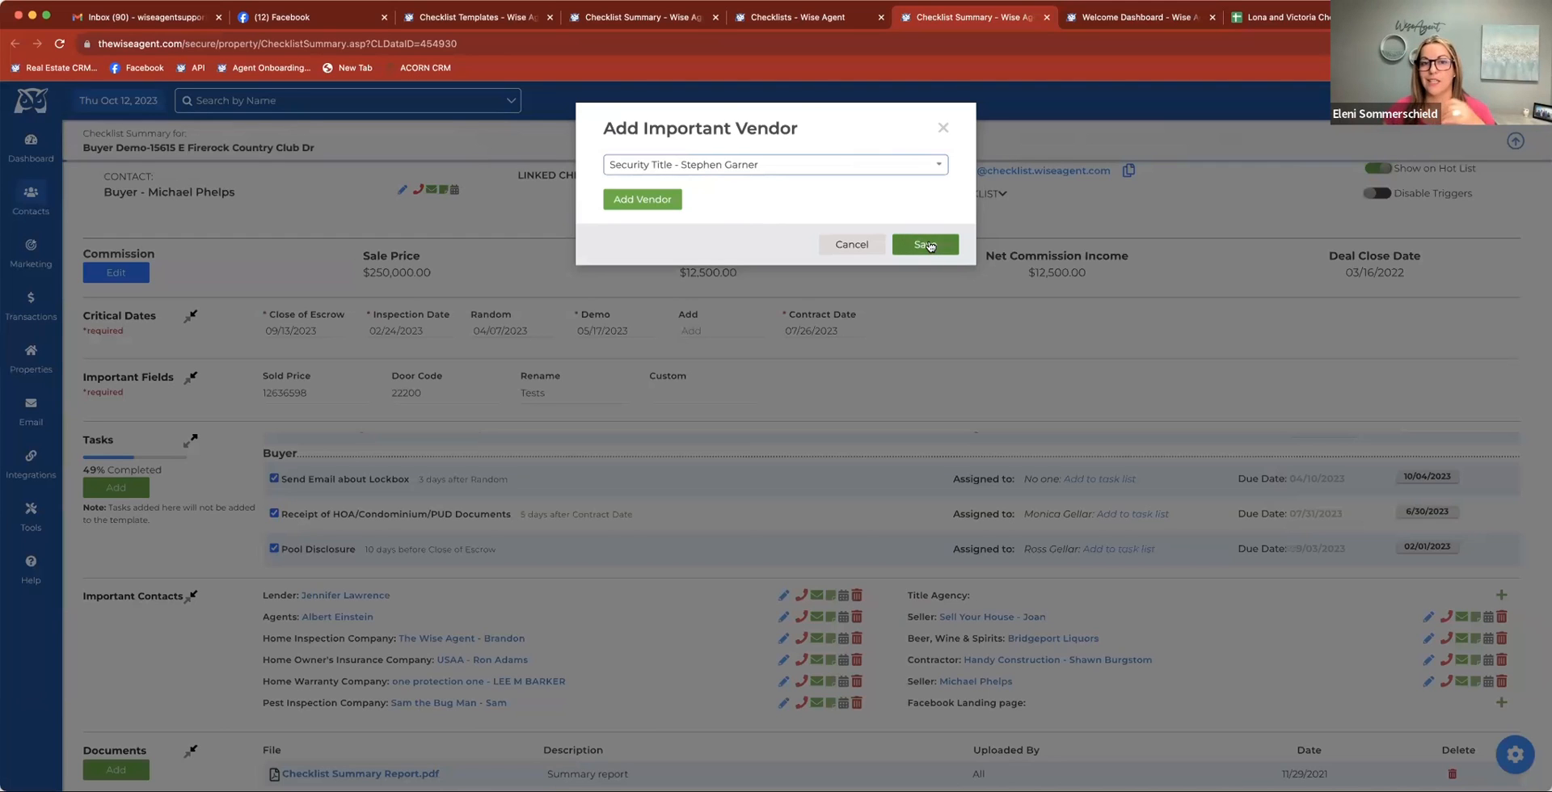
pyautogui.click(930, 245)
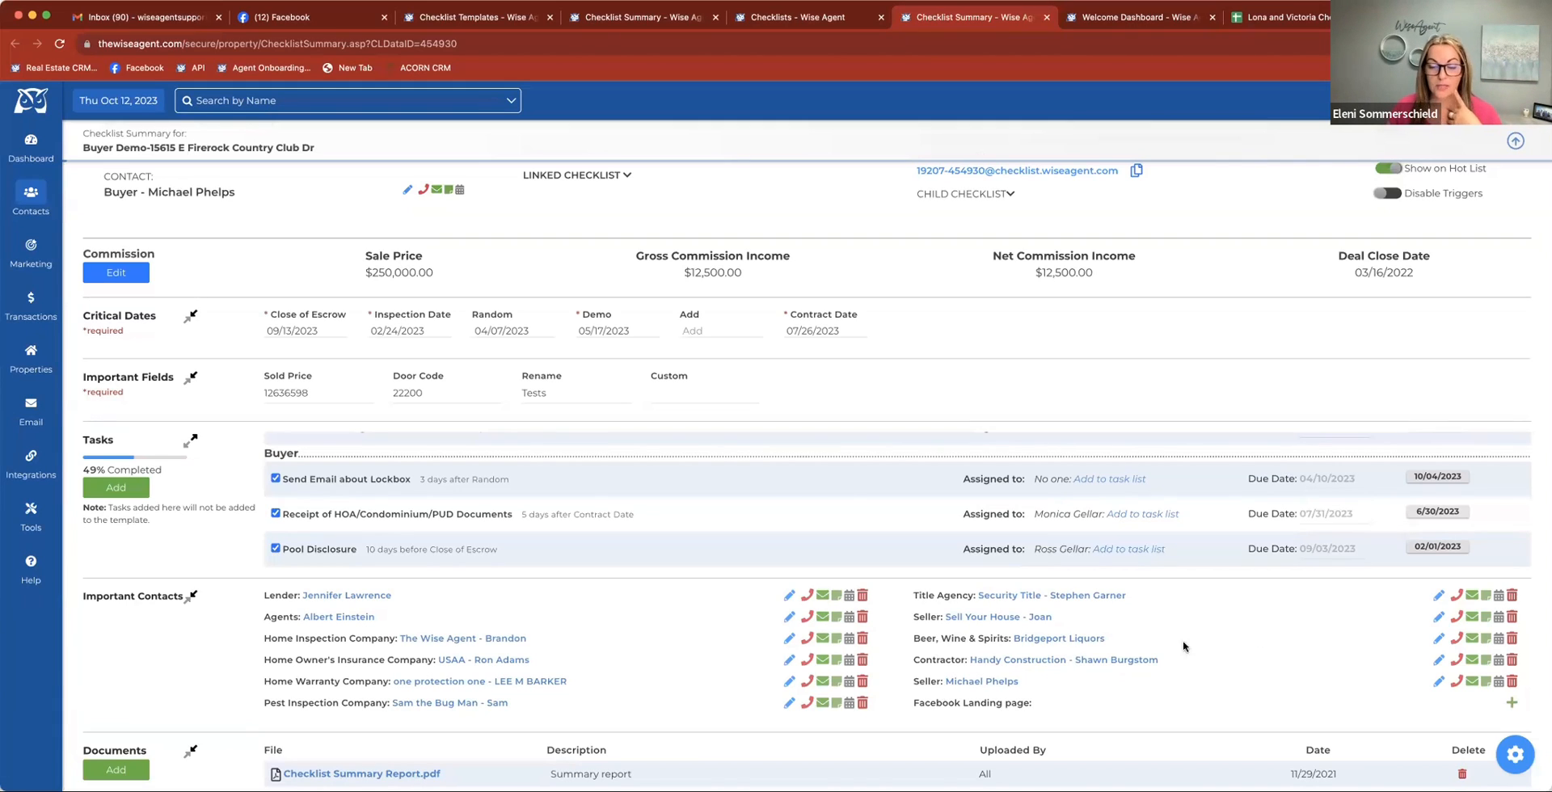
pyautogui.scroll(-2, 836, 697)
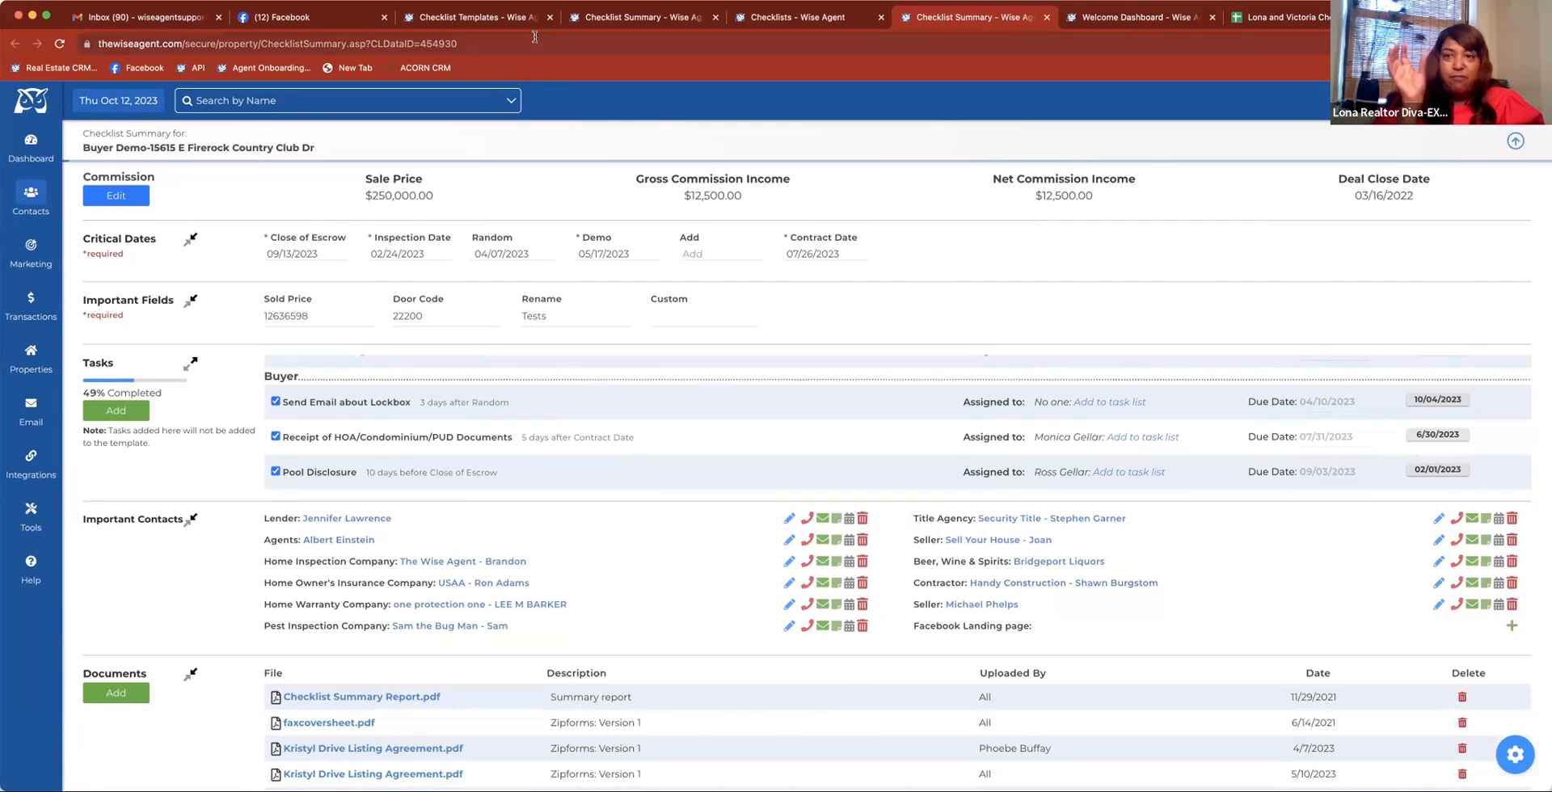
# Open the full contact list from the checklist templates page and search its category filter for "ved"
pyautogui.click(483, 20)
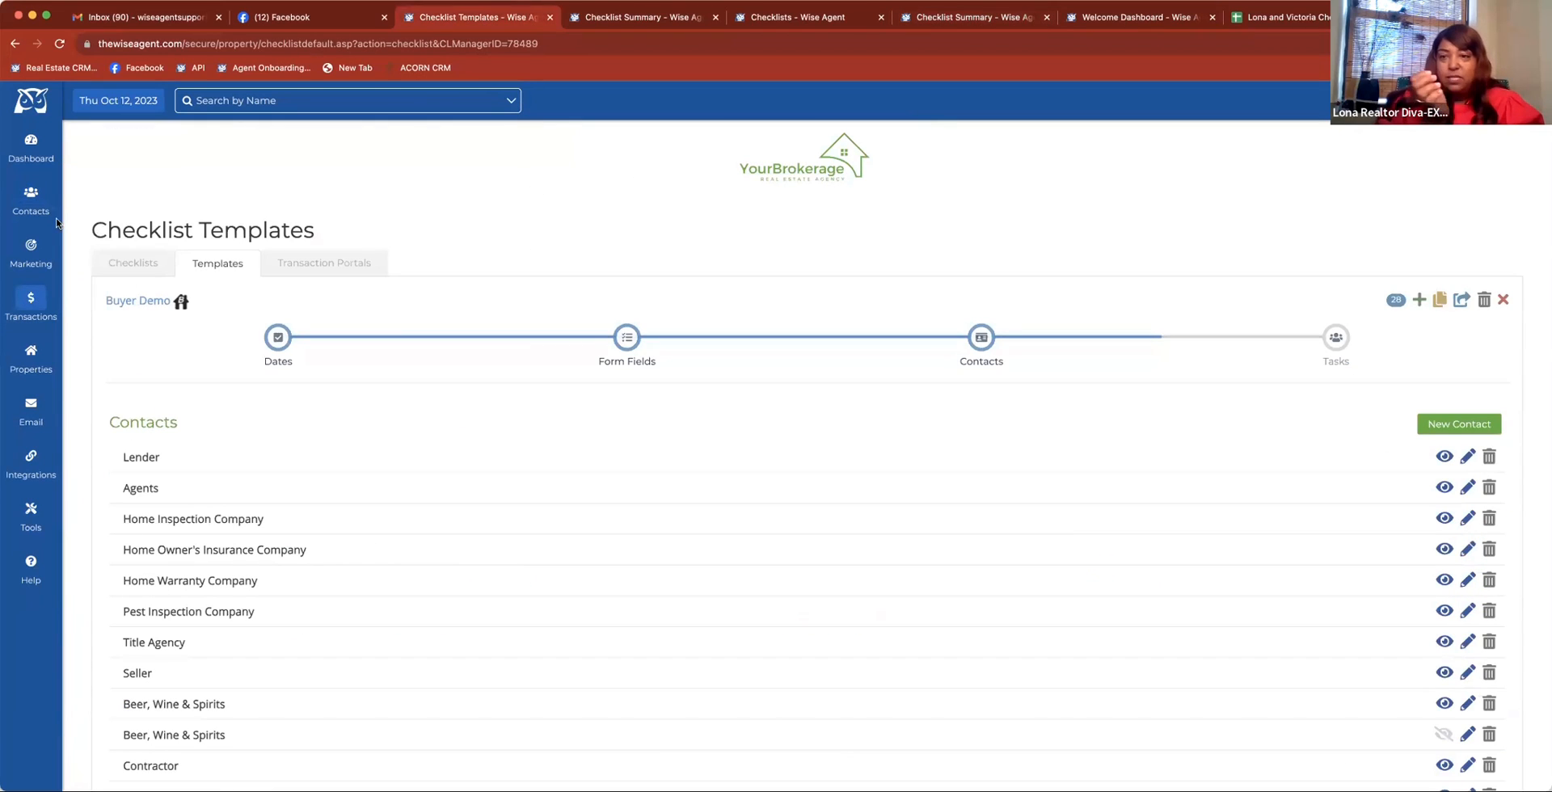
pyautogui.moveTo(33, 198)
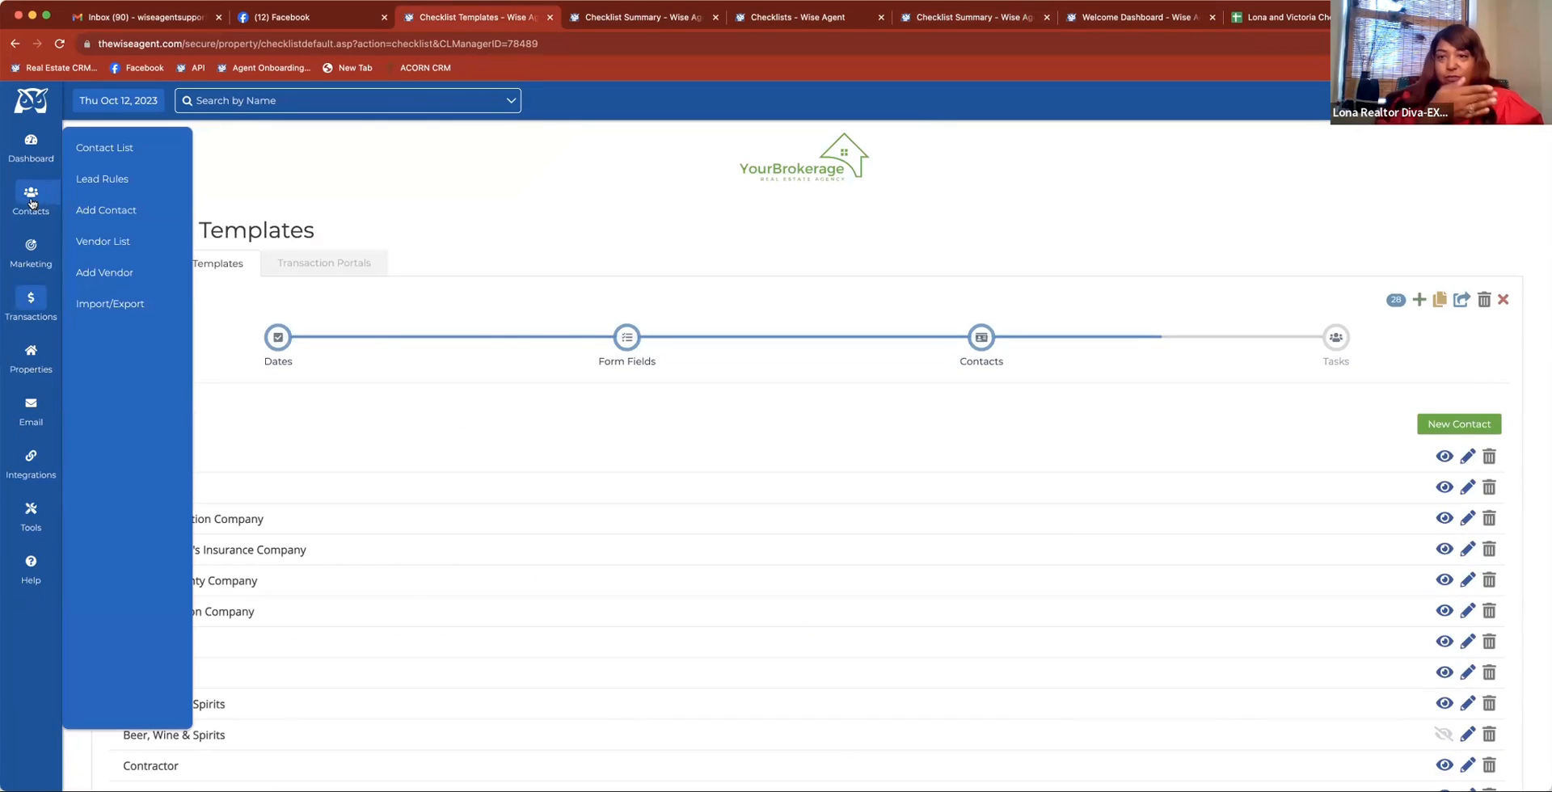
pyautogui.click(102, 160)
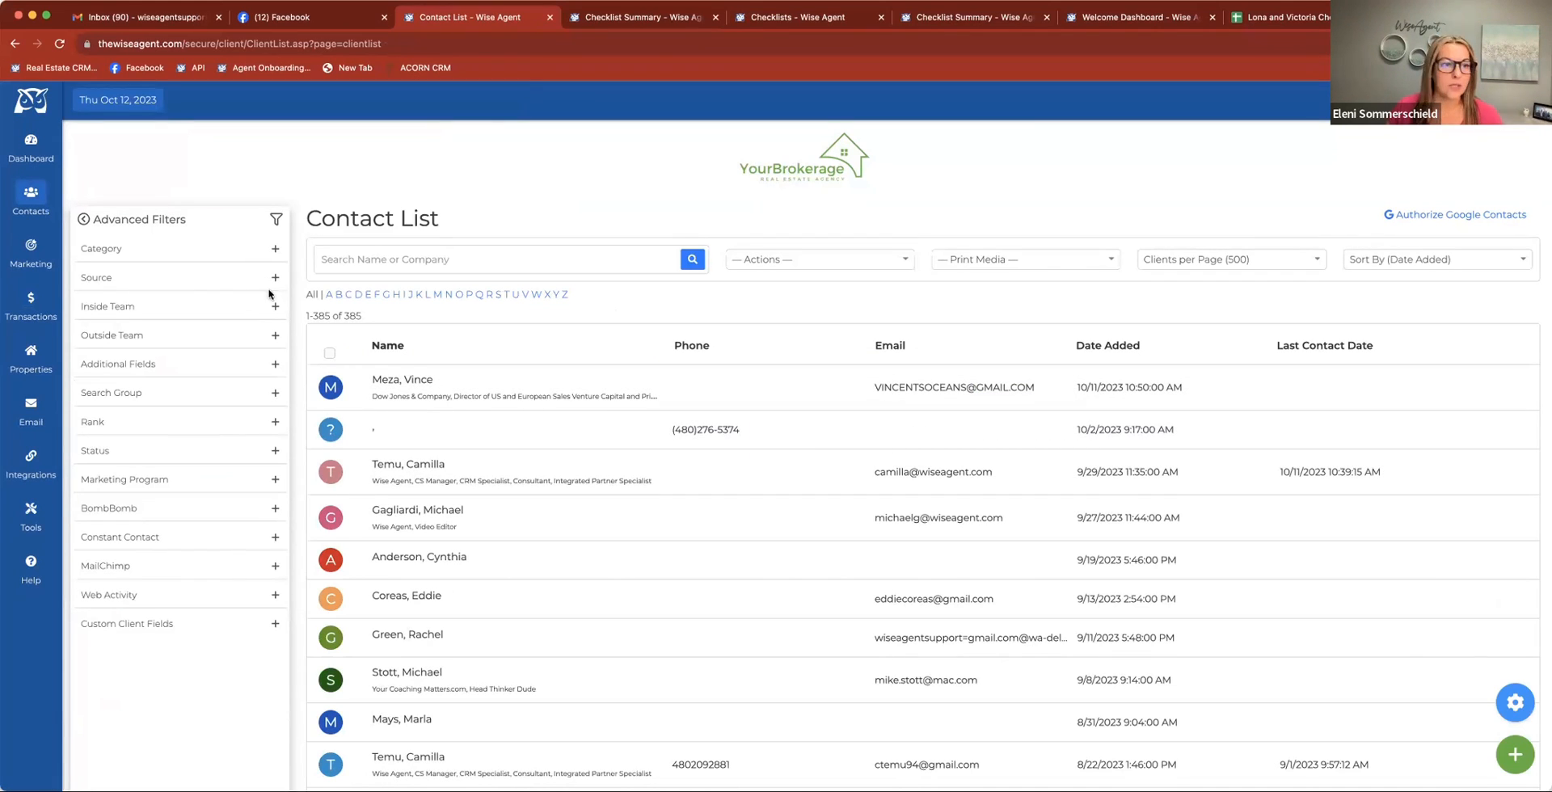
pyautogui.click(276, 252)
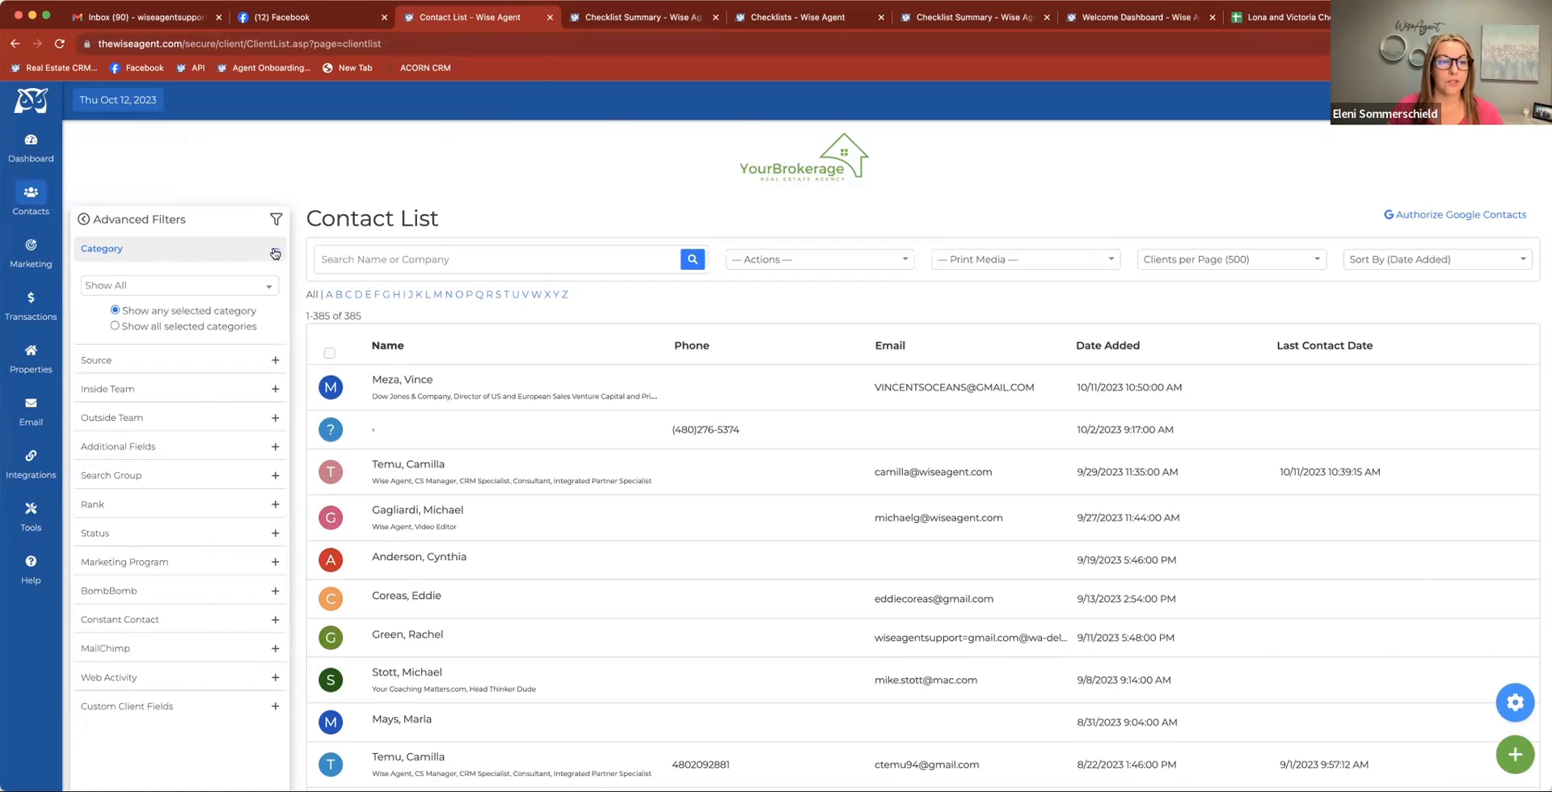
pyautogui.click(207, 284)
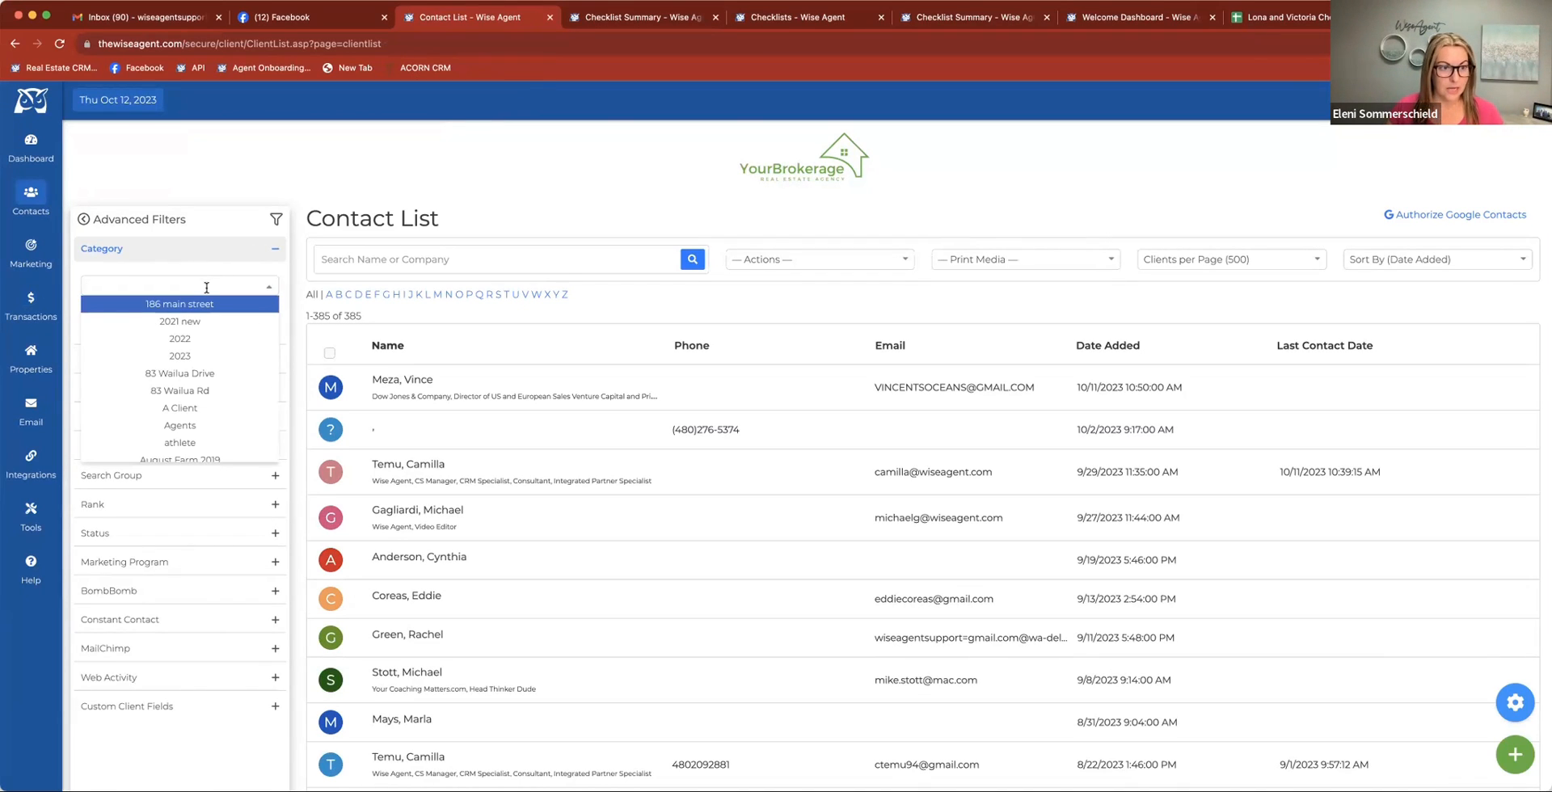
pyautogui.click(229, 254)
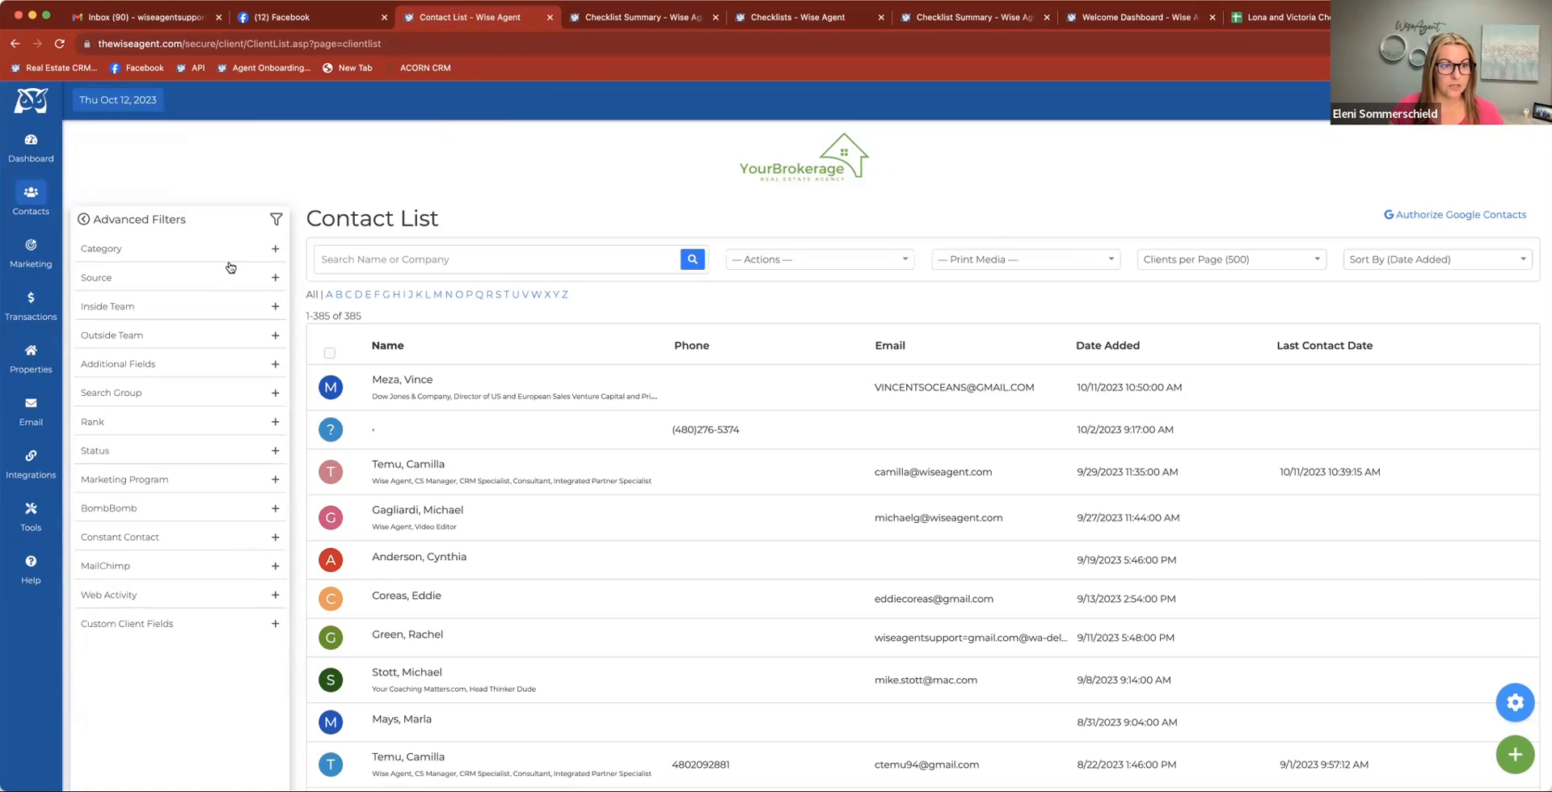
pyautogui.click(277, 244)
pyautogui.click(200, 286)
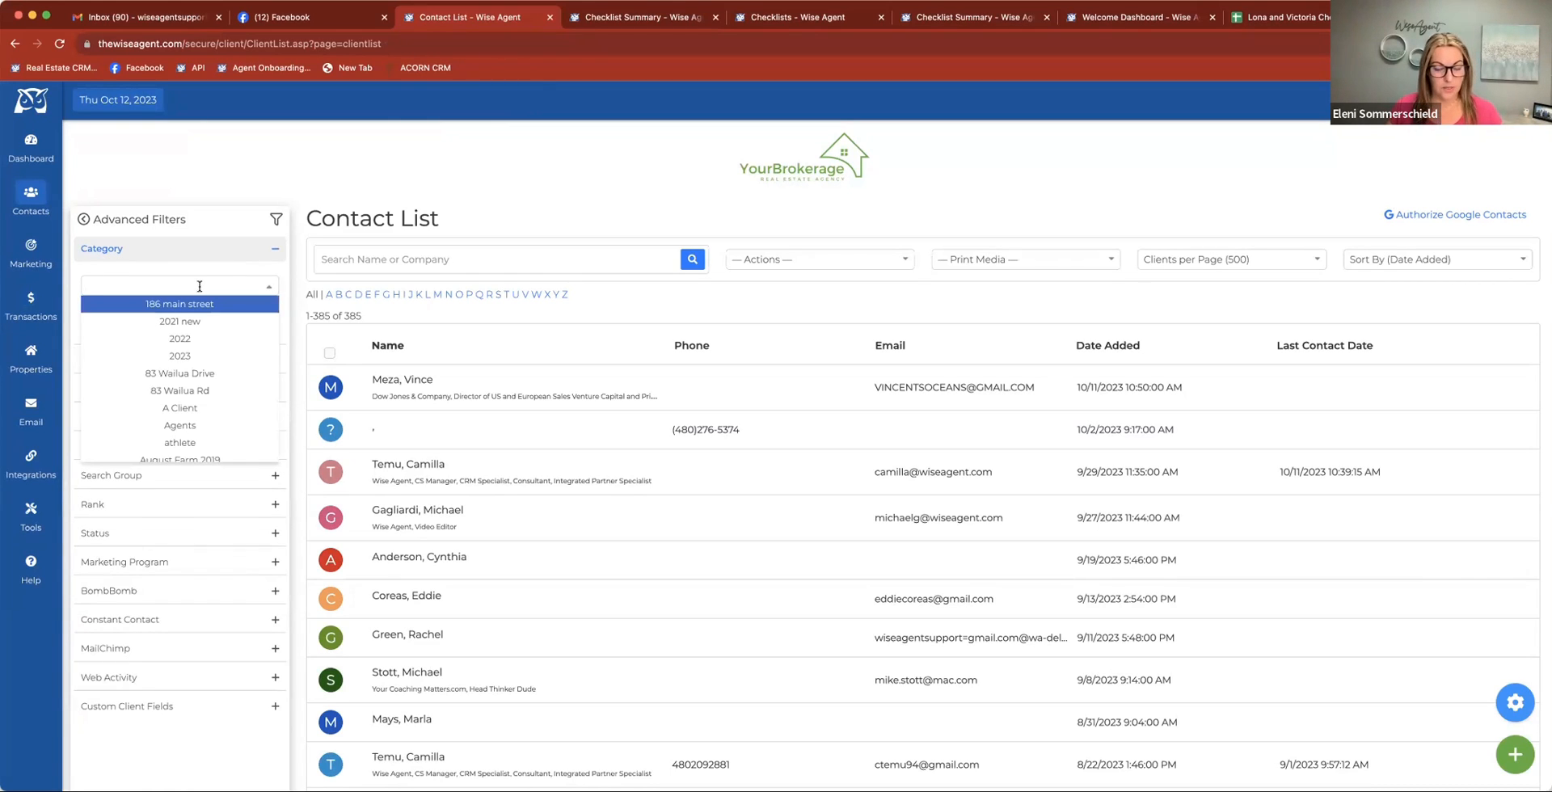
pyautogui.write('ved')
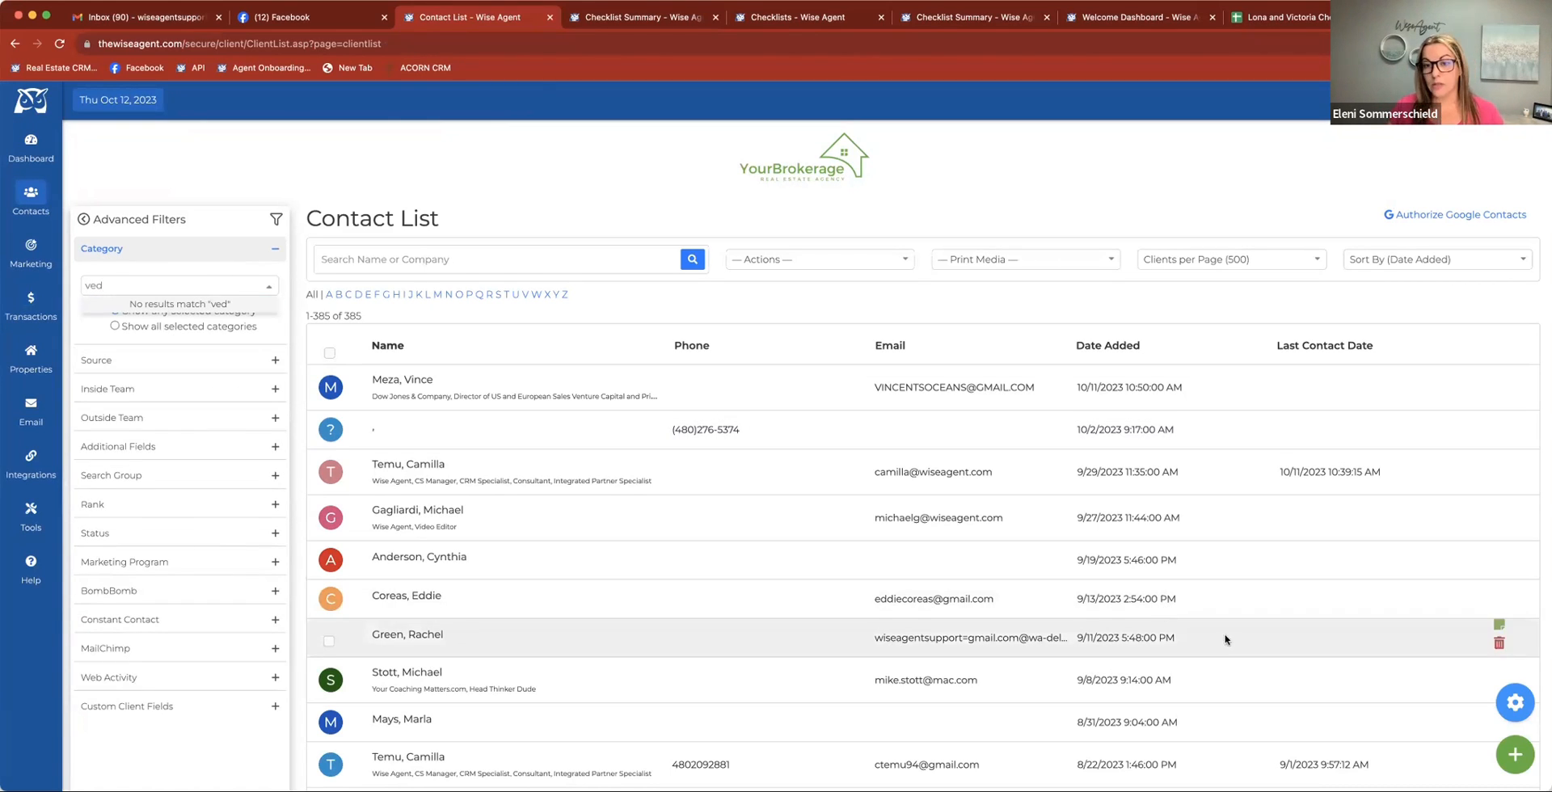
# Add a new contact category named Vendors and close the category manager
pyautogui.click(1515, 702)
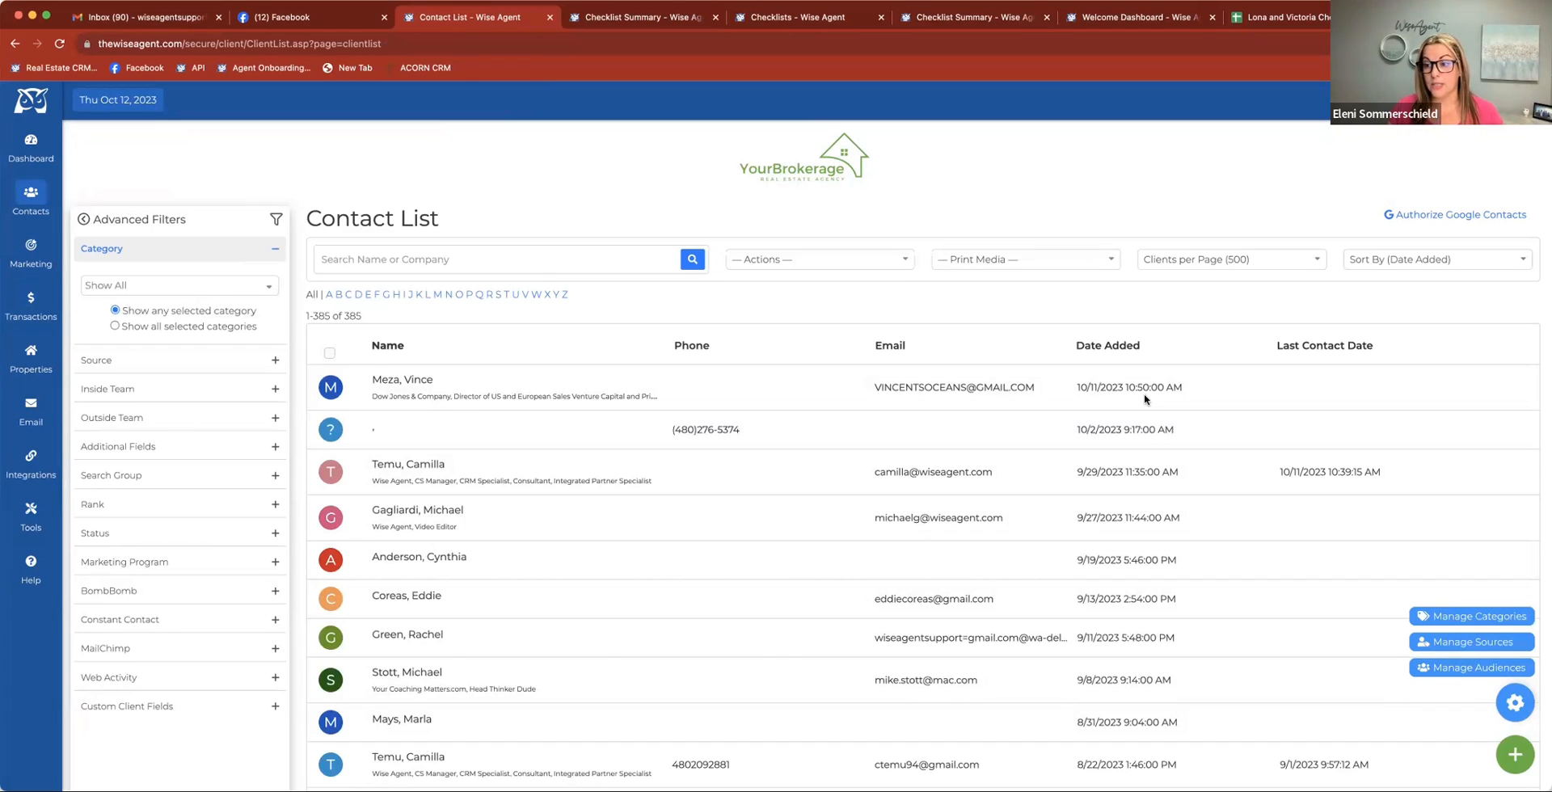
pyautogui.click(1485, 617)
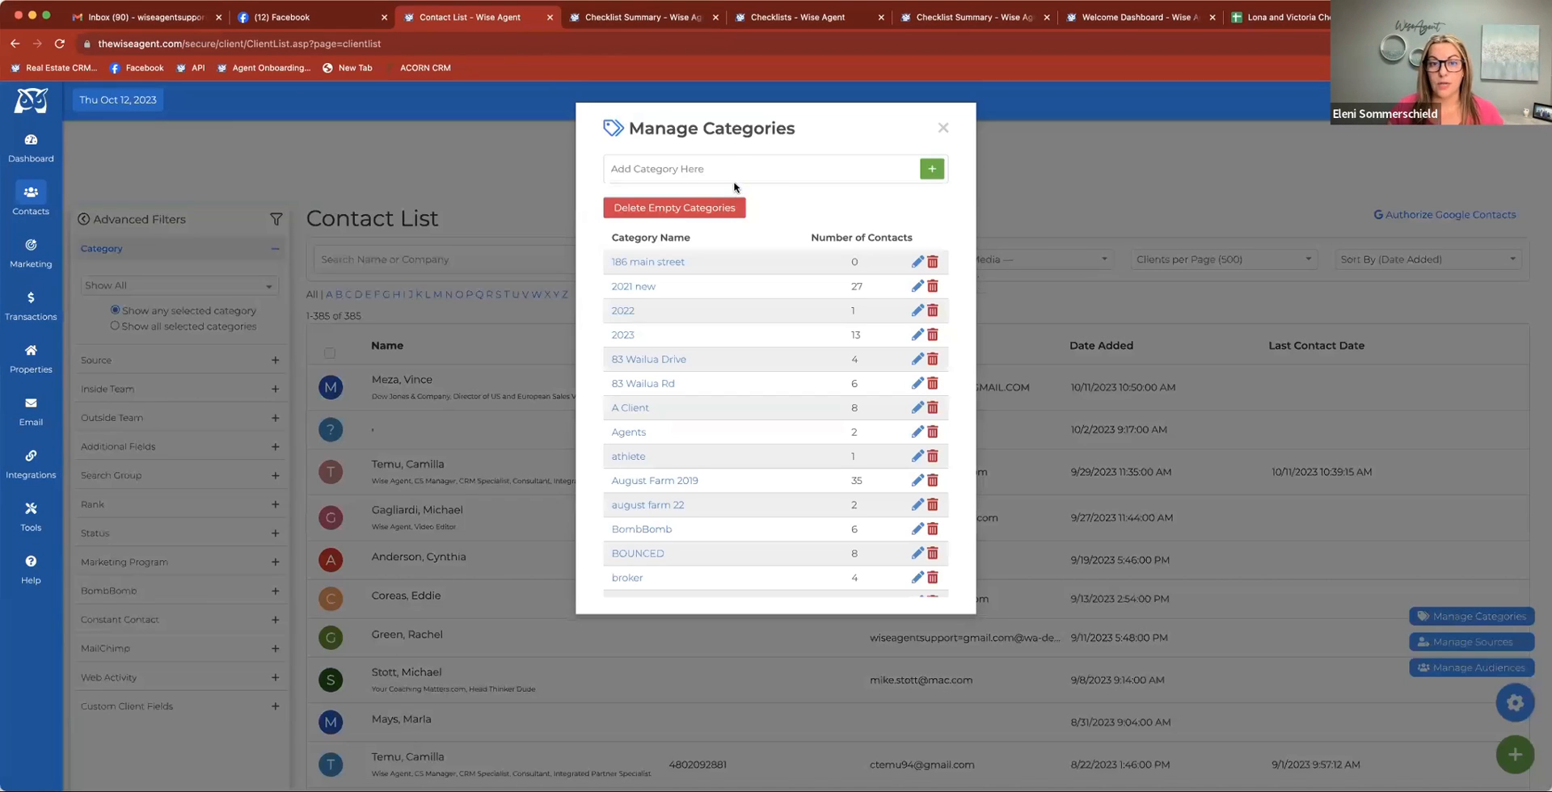
pyautogui.click(736, 170)
pyautogui.write('Vendors')
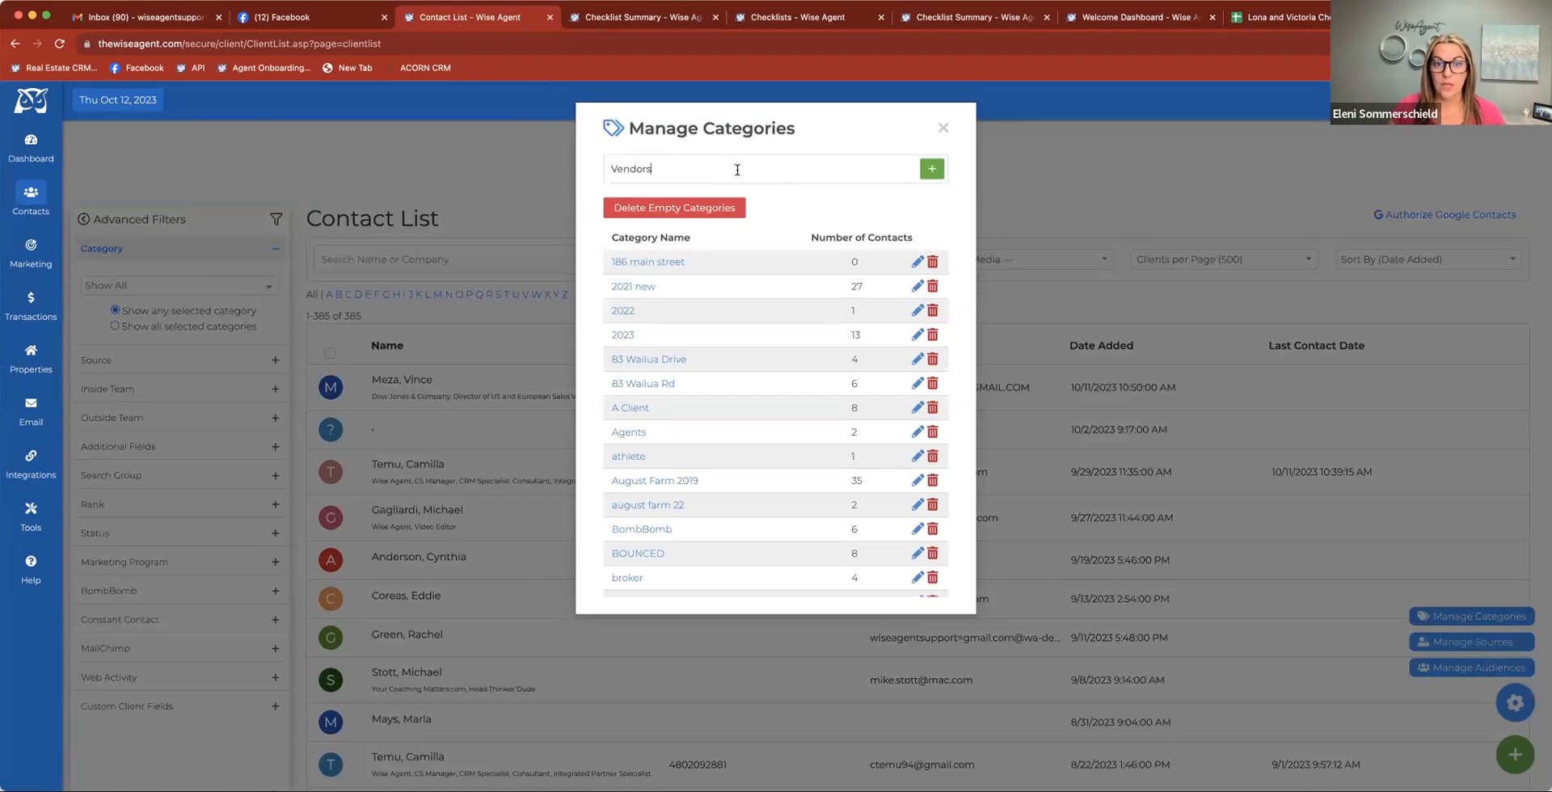
pyautogui.click(934, 168)
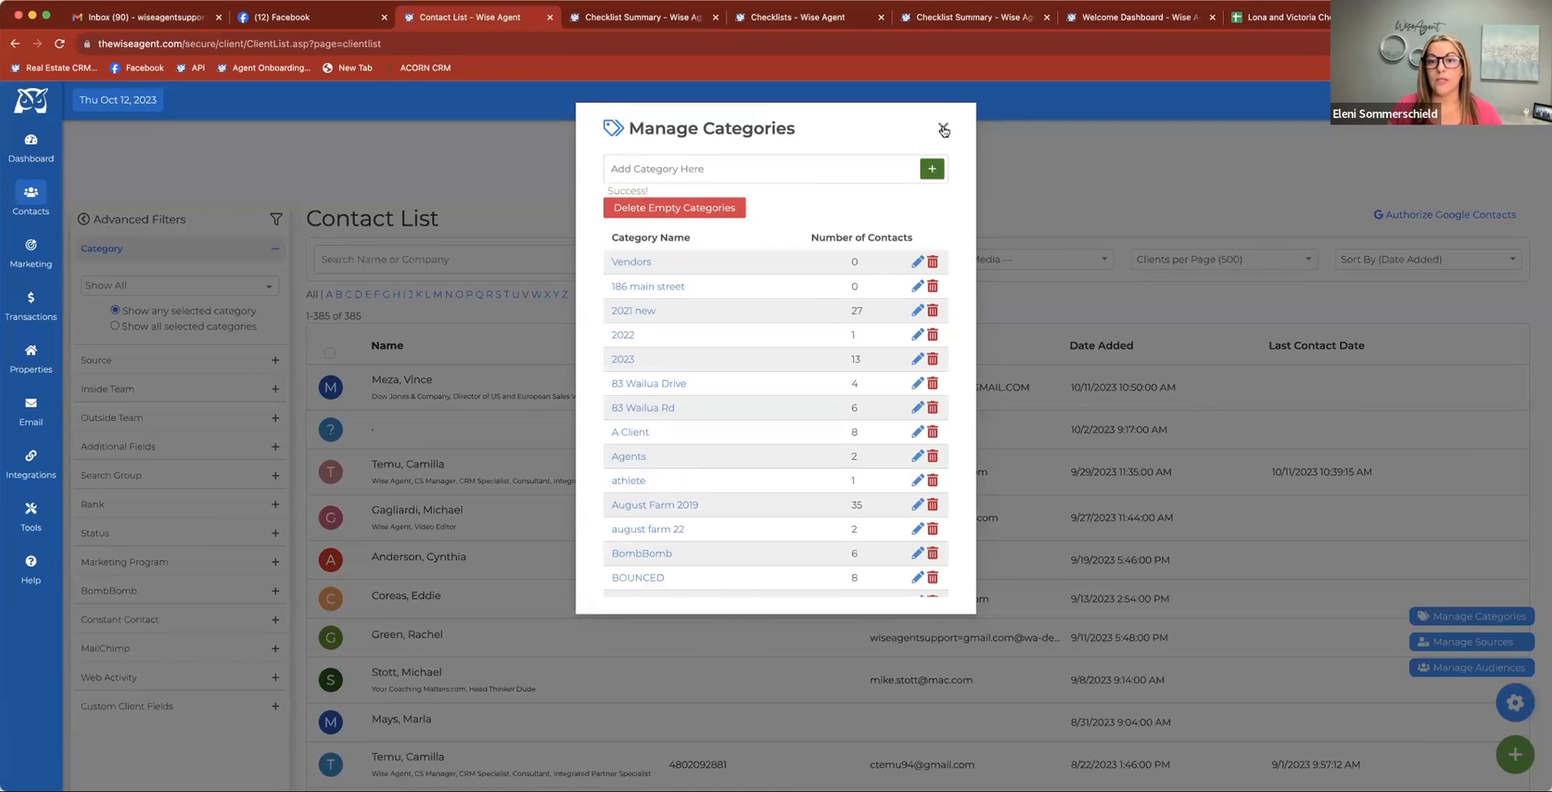
pyautogui.click(943, 127)
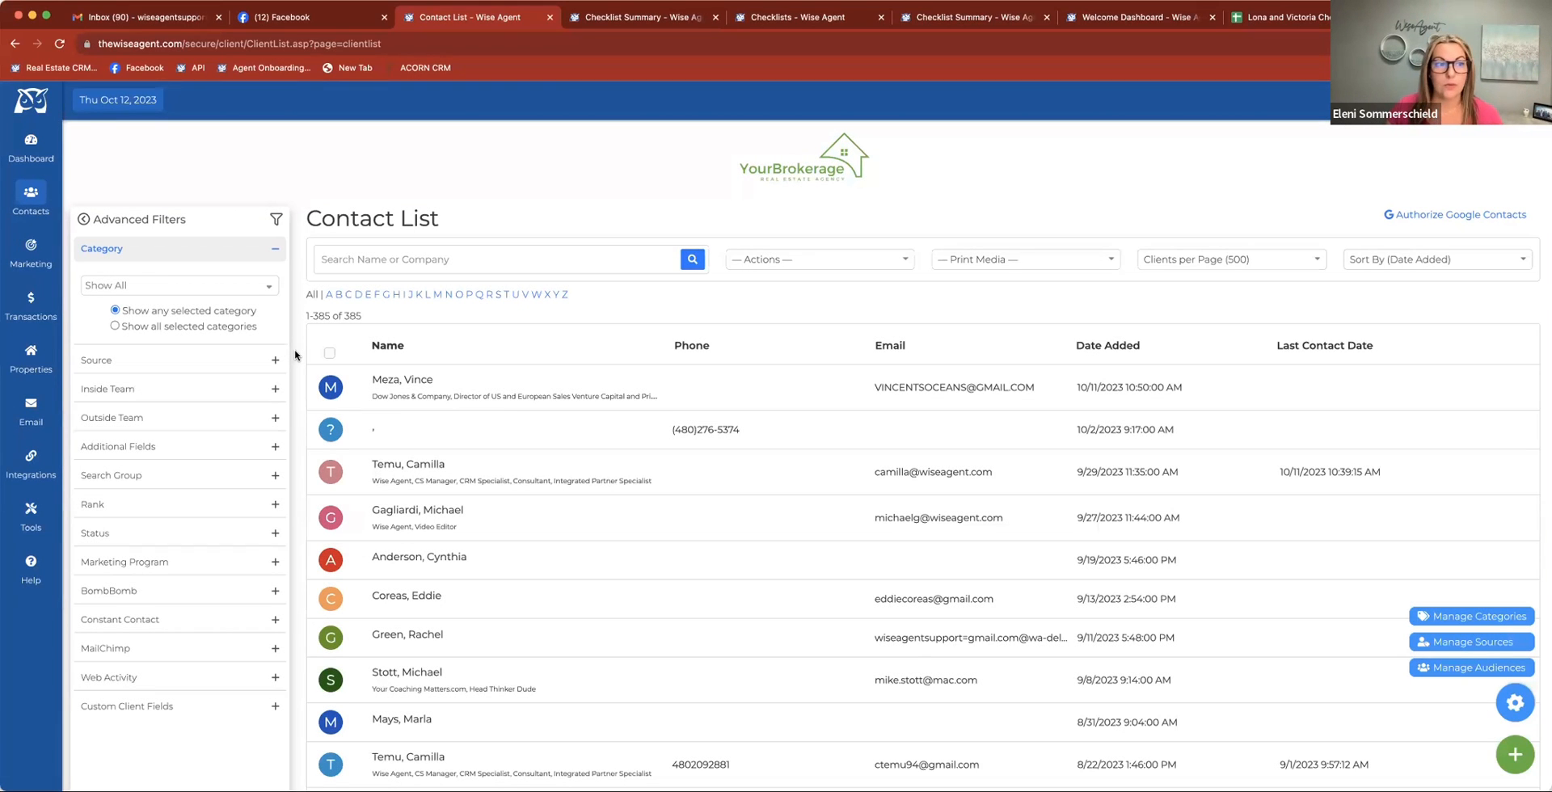
# Open the vendor list and add the Party Planner vendor in the first row to the contacts
pyautogui.moveTo(31, 198)
pyautogui.click(105, 241)
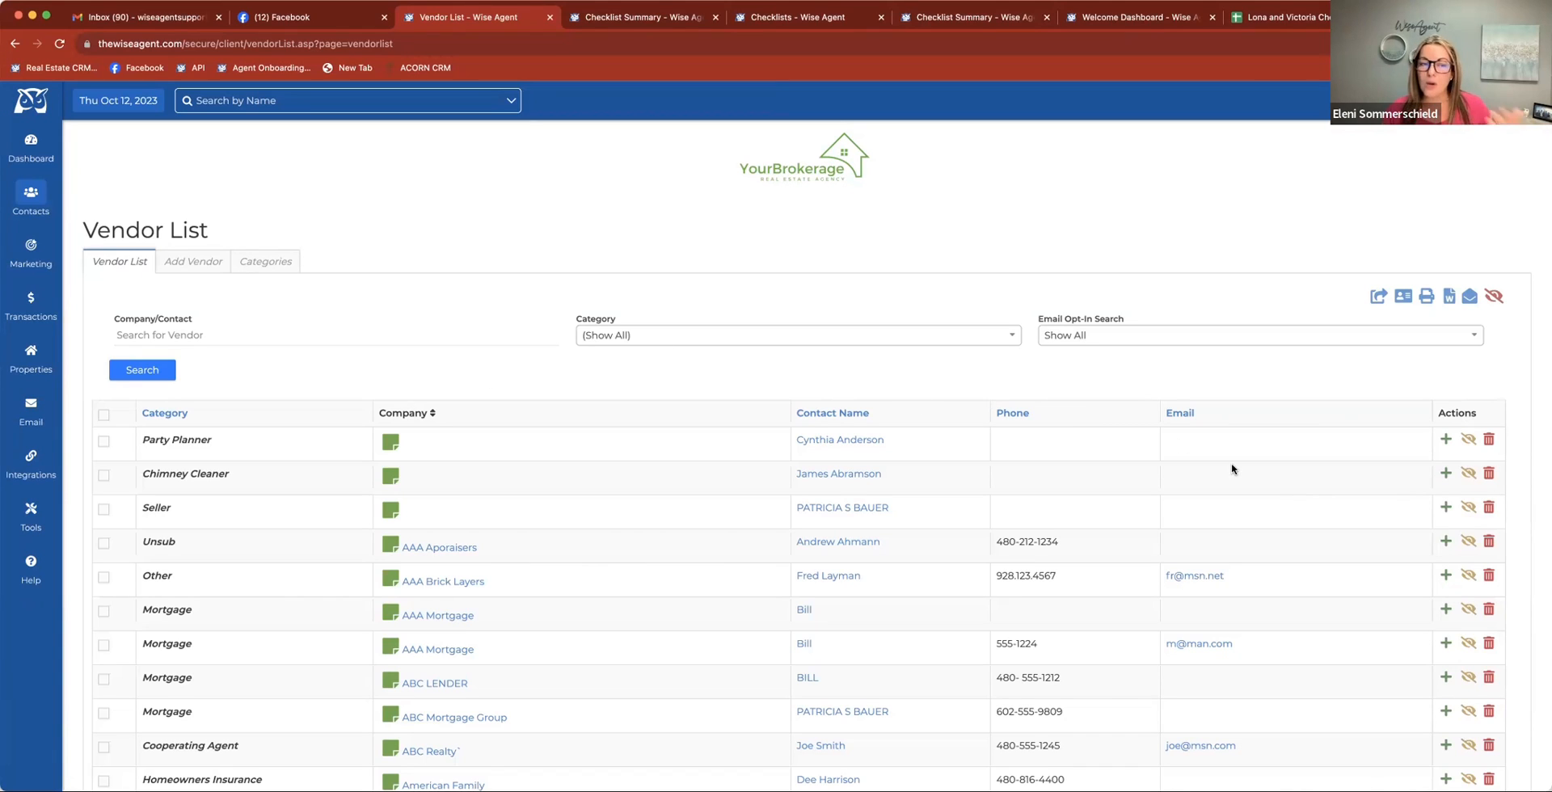
pyautogui.click(1447, 440)
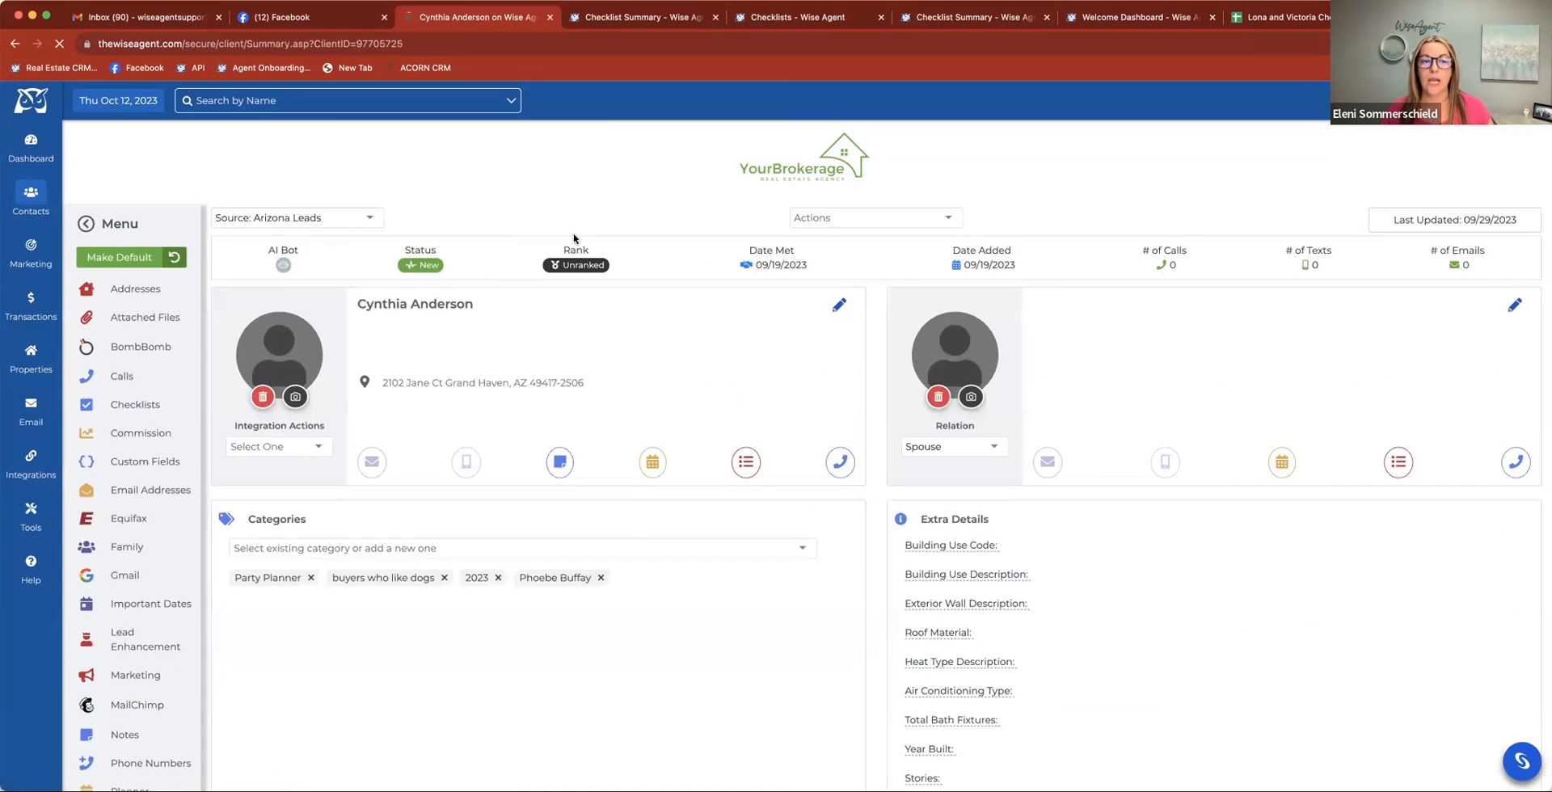